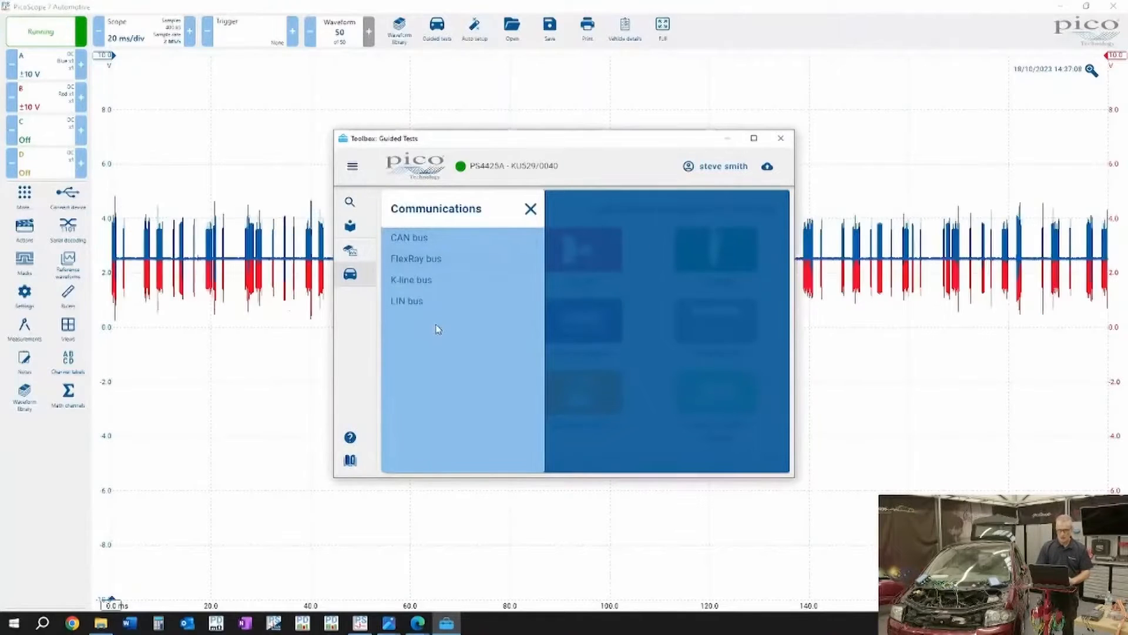
Step: View the guided tests available for CAN bus and minimize the guided tests window
click(436, 242)
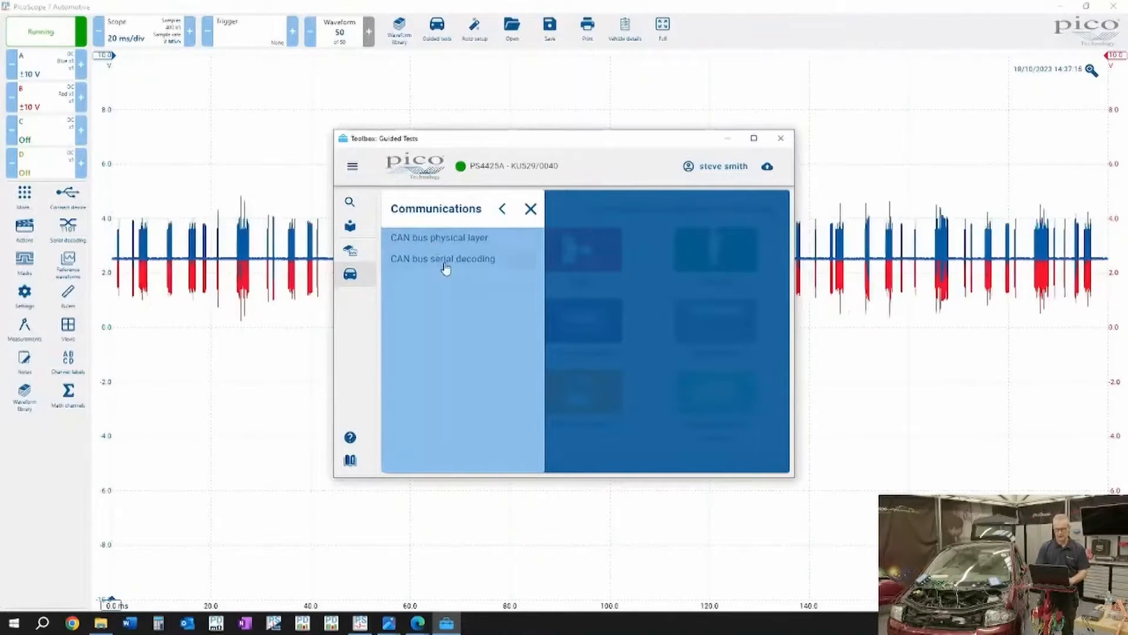
click(728, 140)
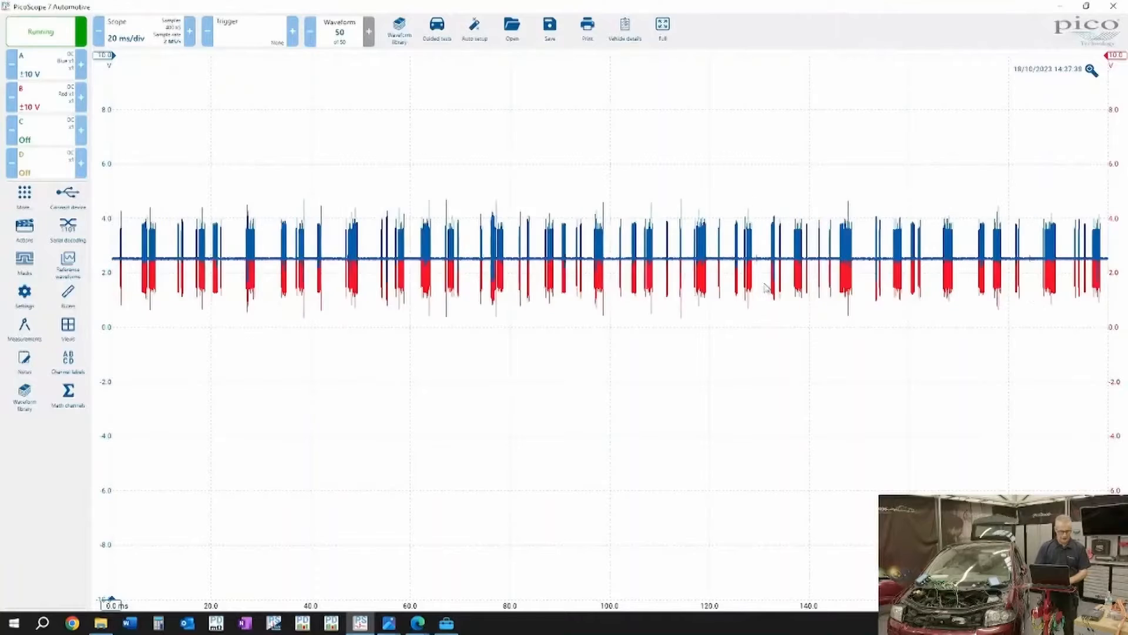
Step: Enable the A + B math channel so the sum of both CAN signals is plotted
click(63, 395)
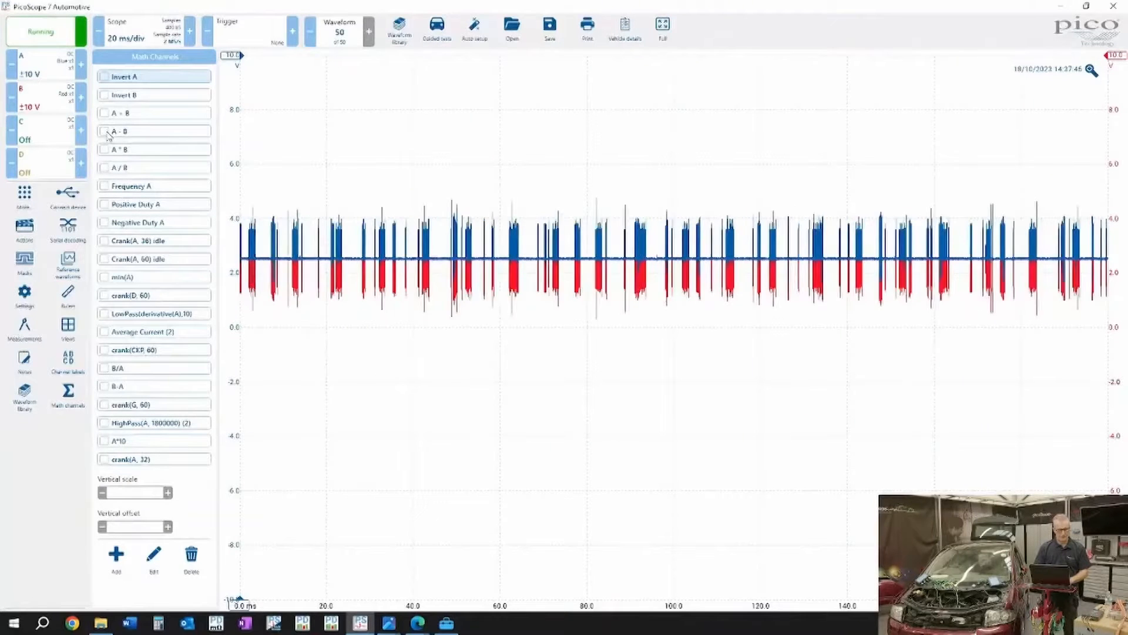
click(105, 113)
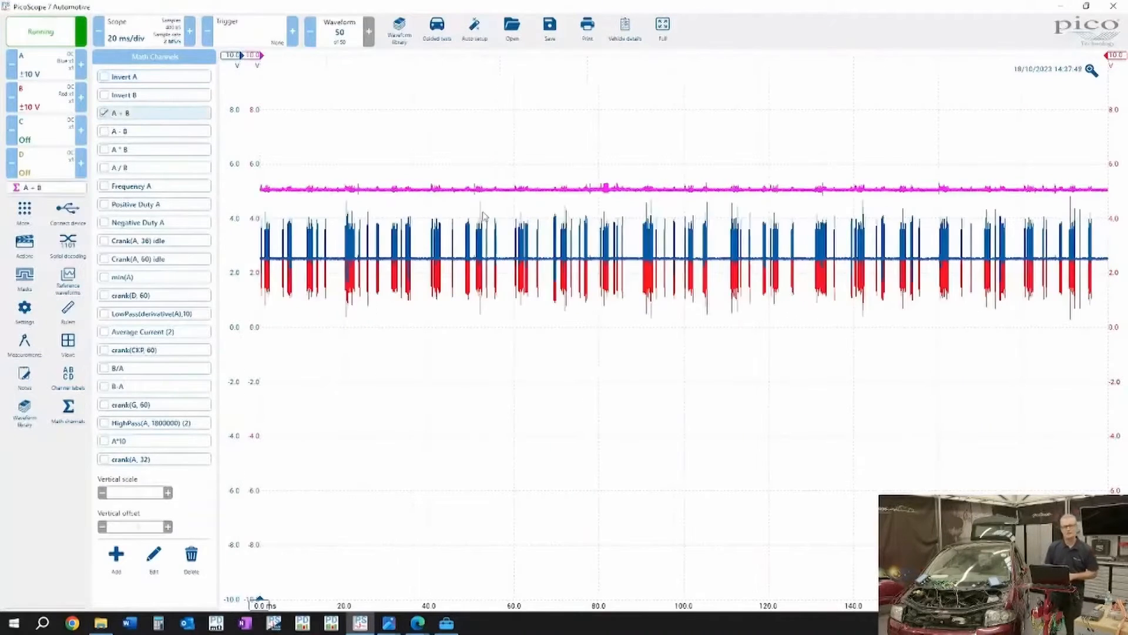
click(574, 435)
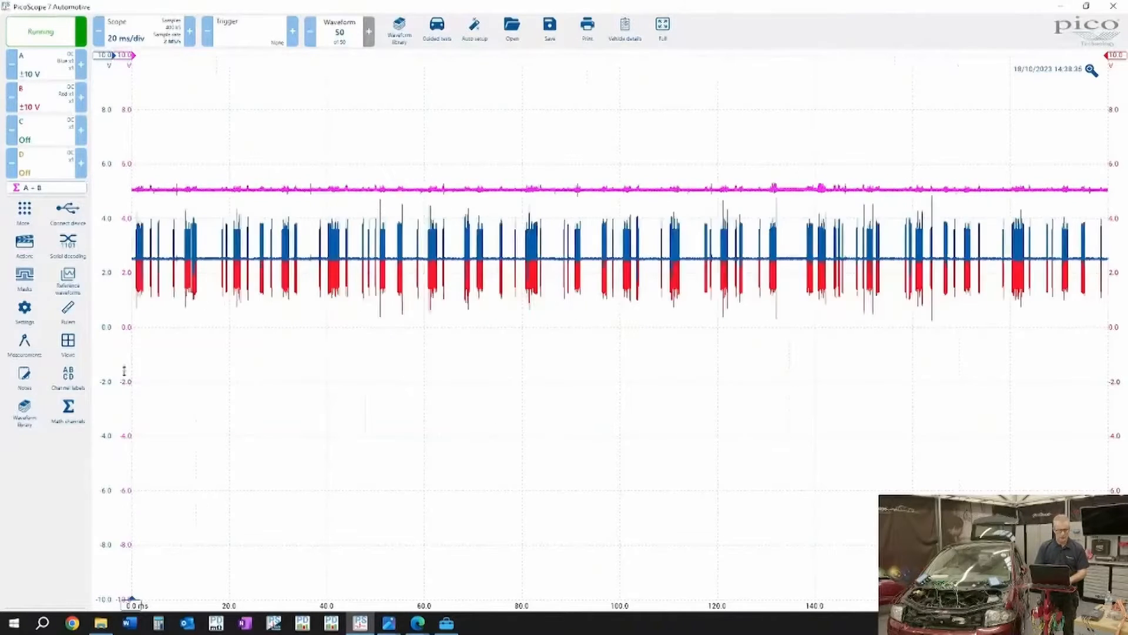
Step: Shift the channel A and channel B traces down below the A + B trace, with their baselines aligned
drag(103, 330, 105, 517)
mouse_move(1118, 339)
mouse_down()
mouse_move(1119, 535)
mouse_move(1119, 525)
mouse_up()
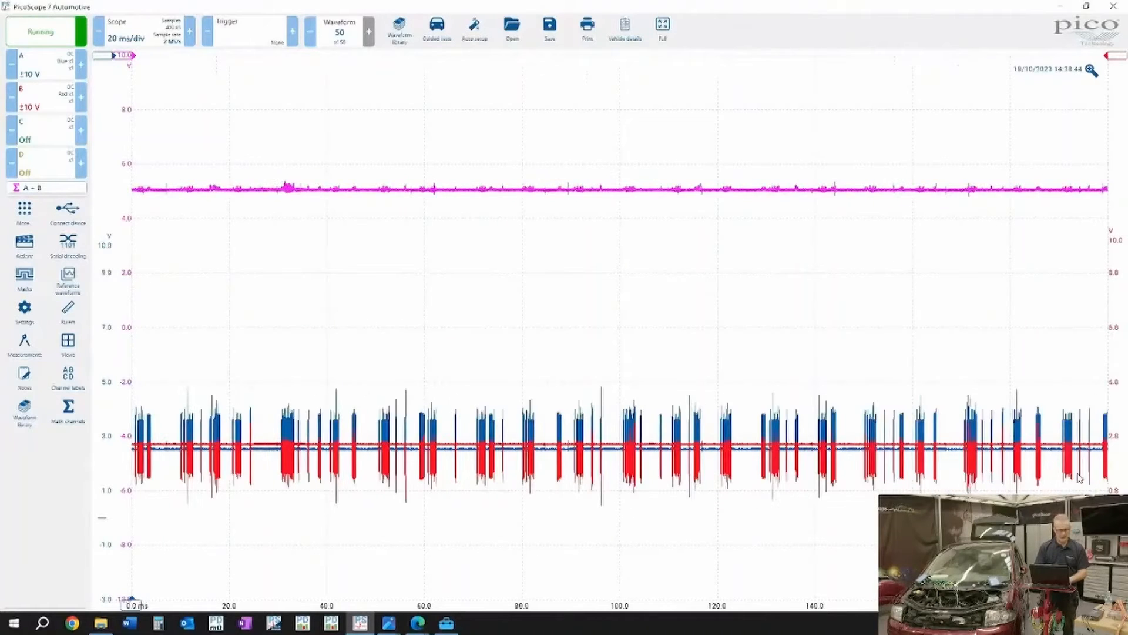
drag(1117, 471, 1118, 476)
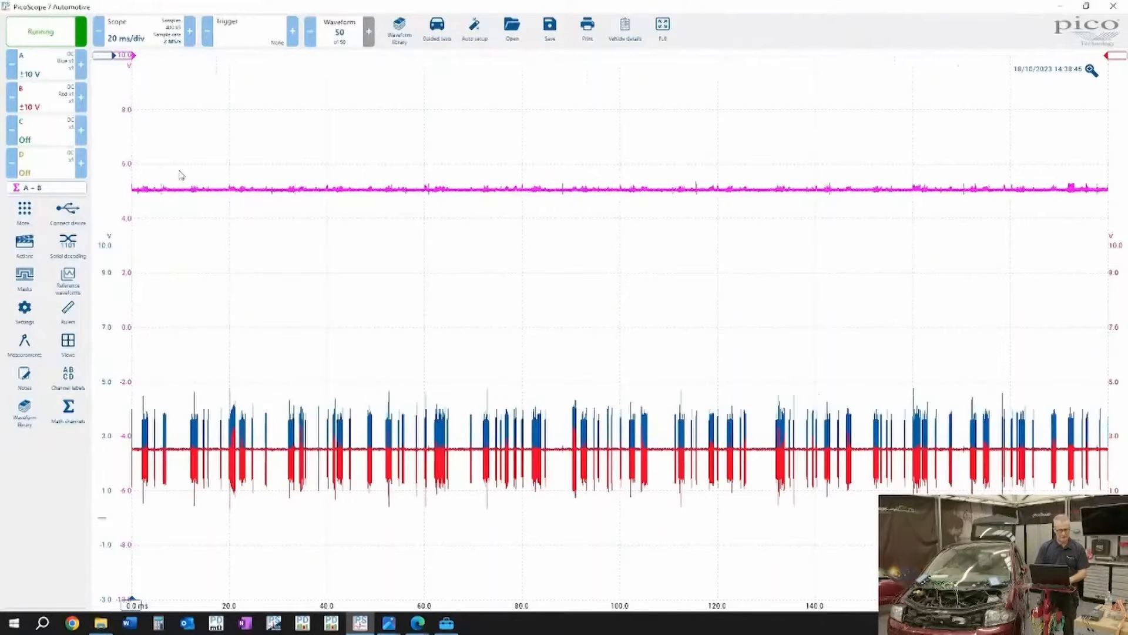
Step: Set the A + B vertical scale to x2 and offset its trace by -20% so it sits above channels A and B
click(64, 189)
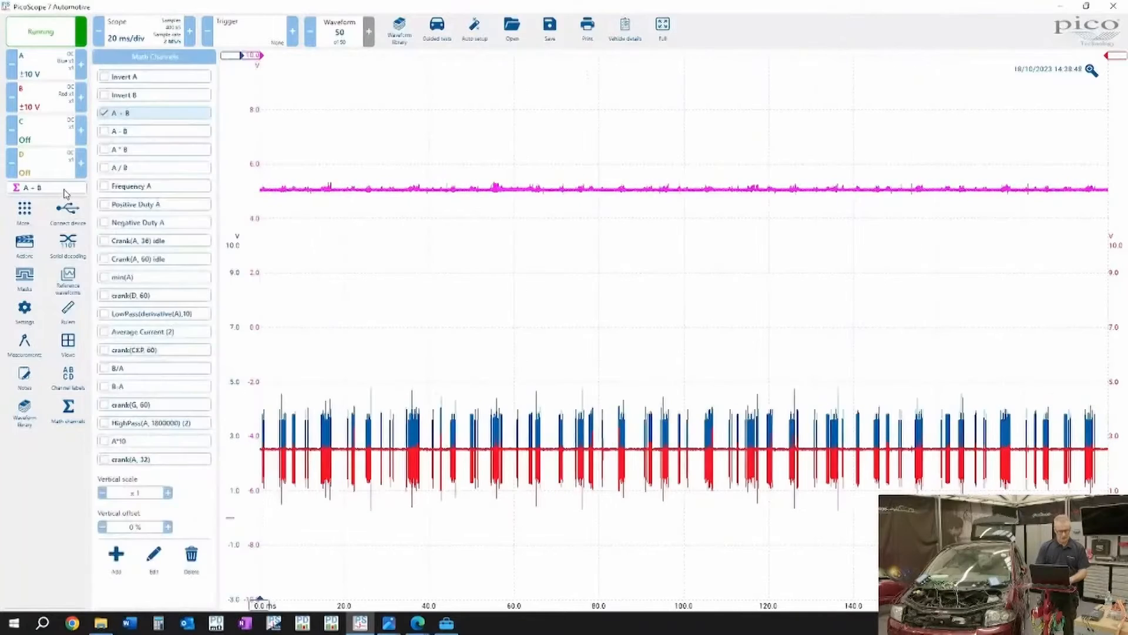
click(168, 493)
click(259, 221)
mouse_move(123, 174)
mouse_down()
mouse_move(113, 415)
mouse_move(111, 396)
mouse_up()
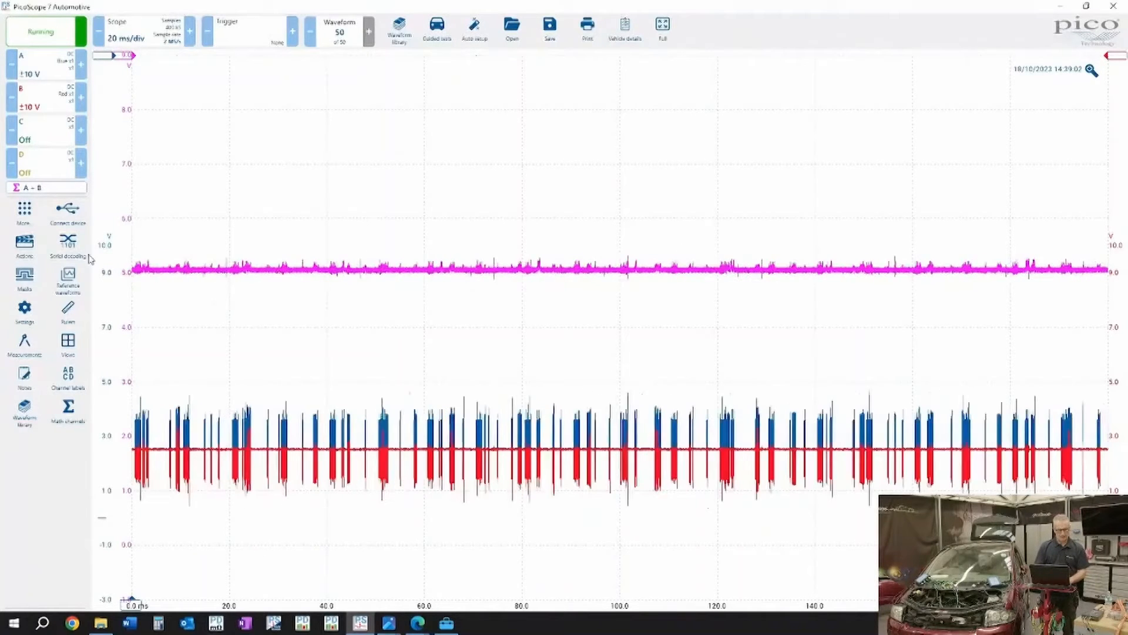
Step: Generate a mask from the A + B source with 1% X-axis and 5% Y-axis margins and apply it to the graph
click(26, 288)
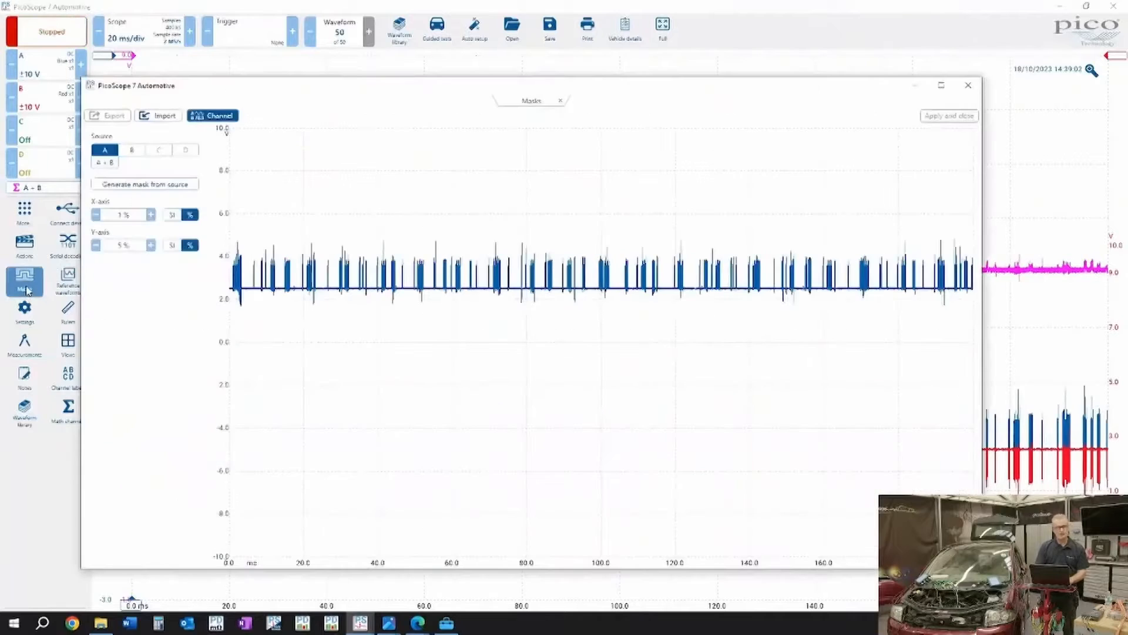
click(105, 163)
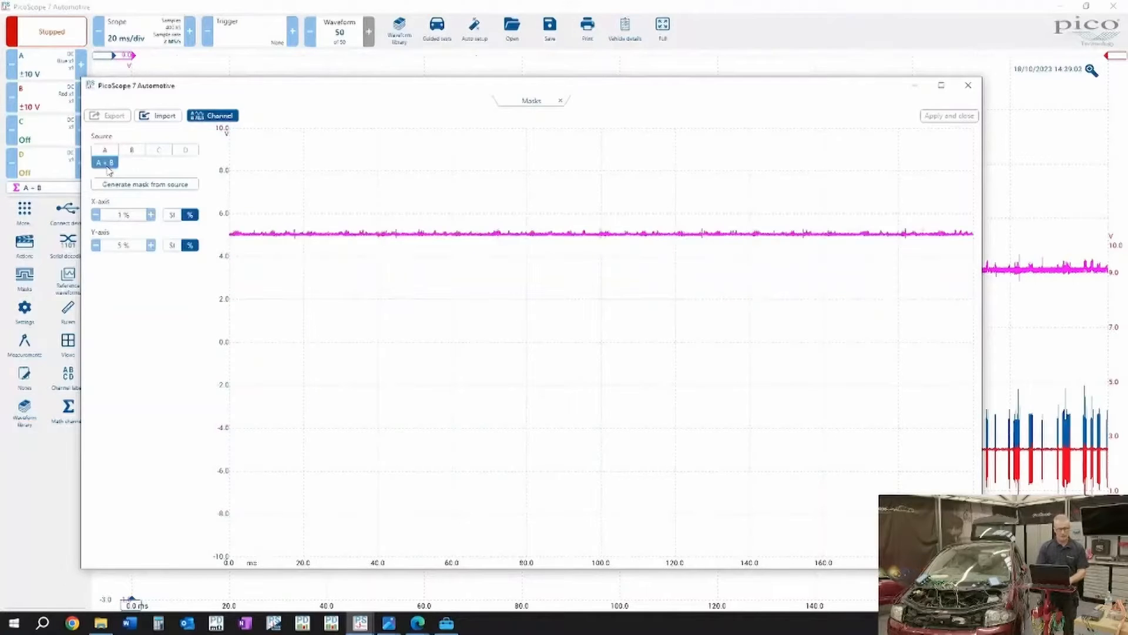
click(151, 187)
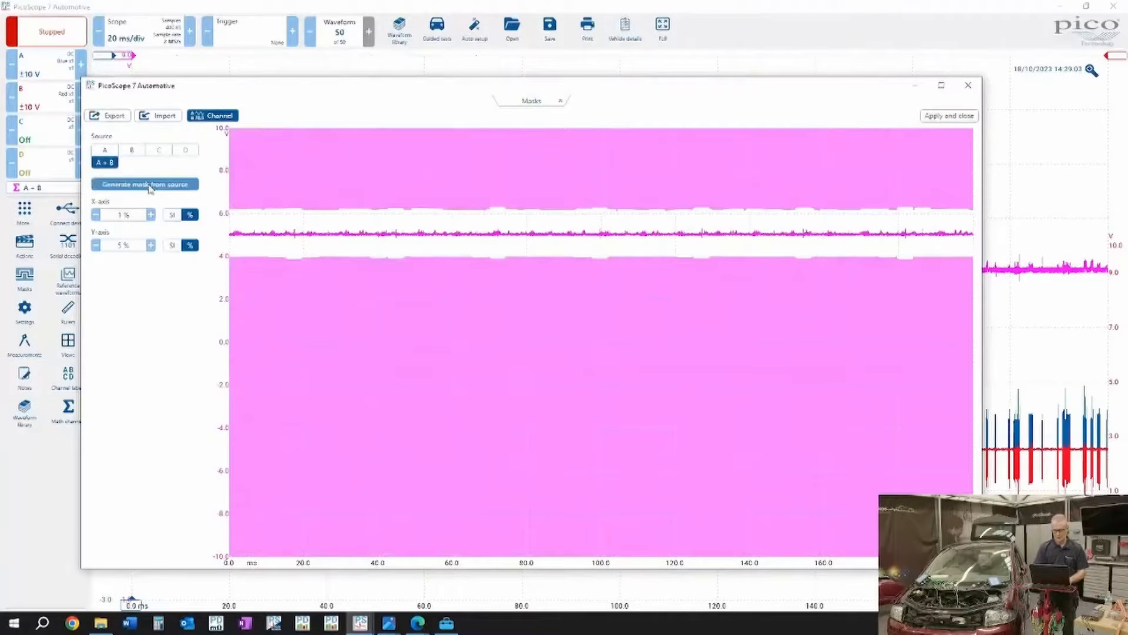
click(941, 119)
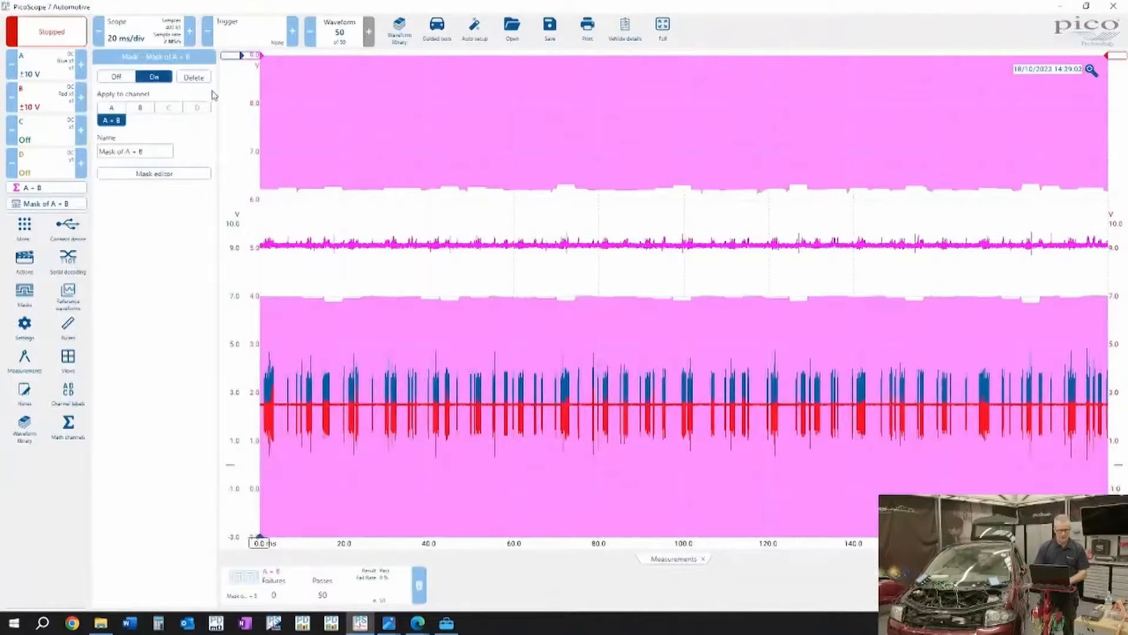
click(298, 232)
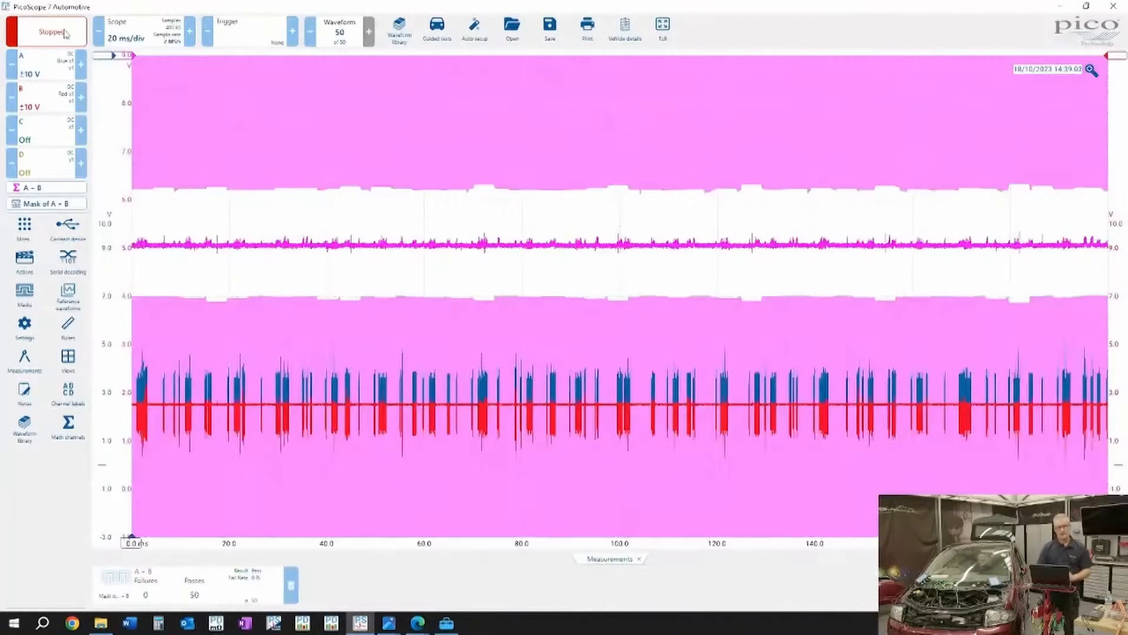
Step: Restart the capture and enlarge the measurements area so the mask failures and passes are readable
click(53, 33)
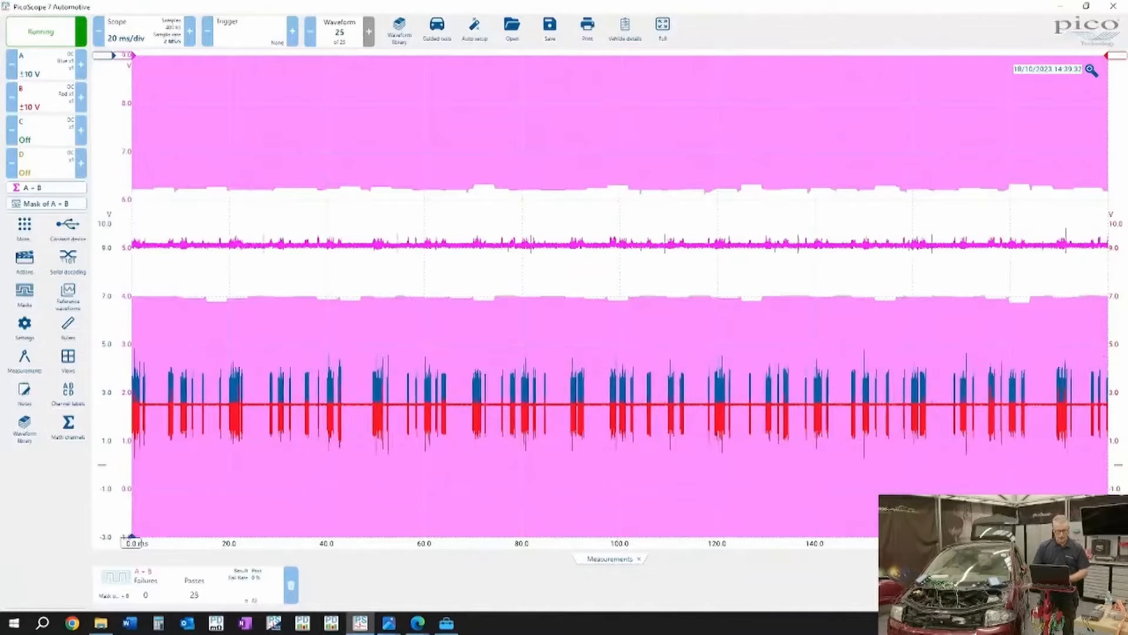
drag(592, 556, 593, 514)
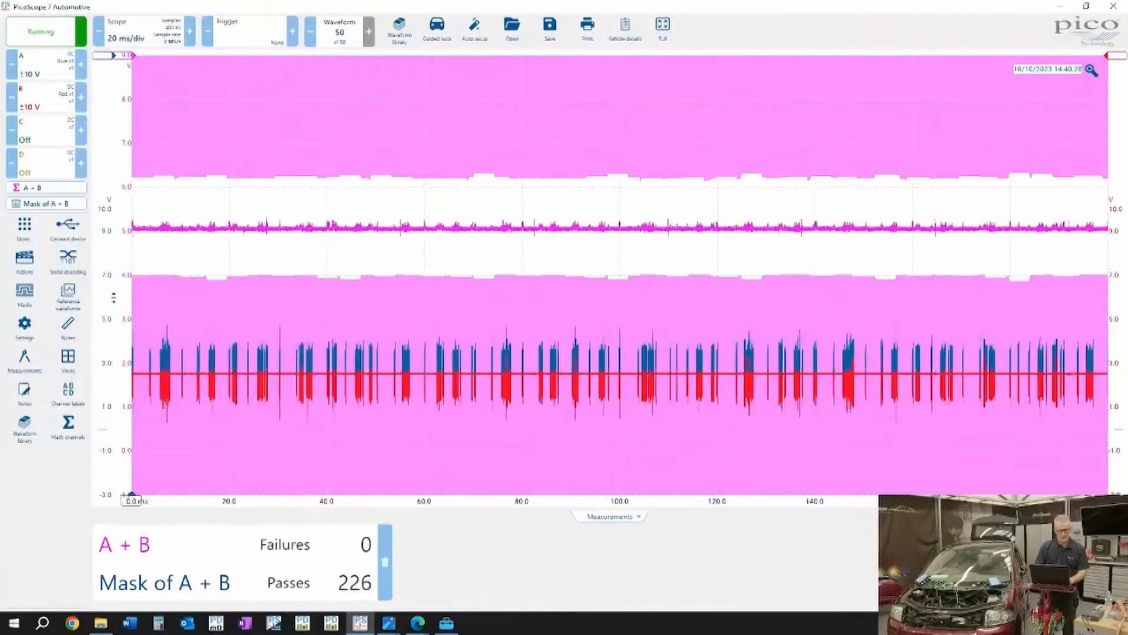
Step: Create an action triggered by the On mask fail event that stops the capture
click(31, 259)
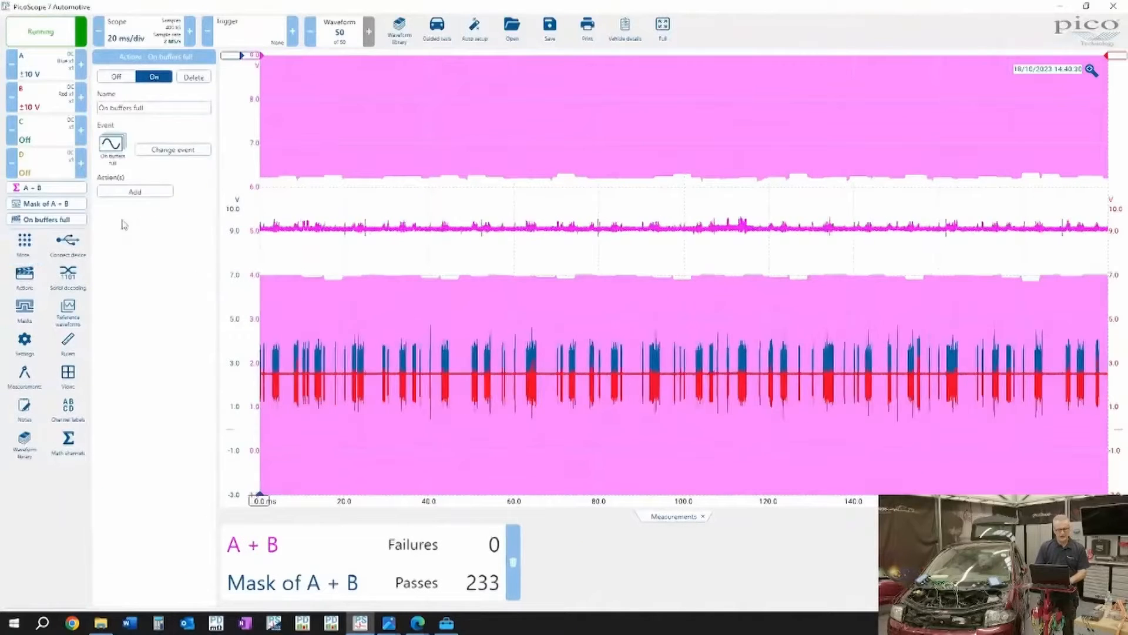
click(174, 151)
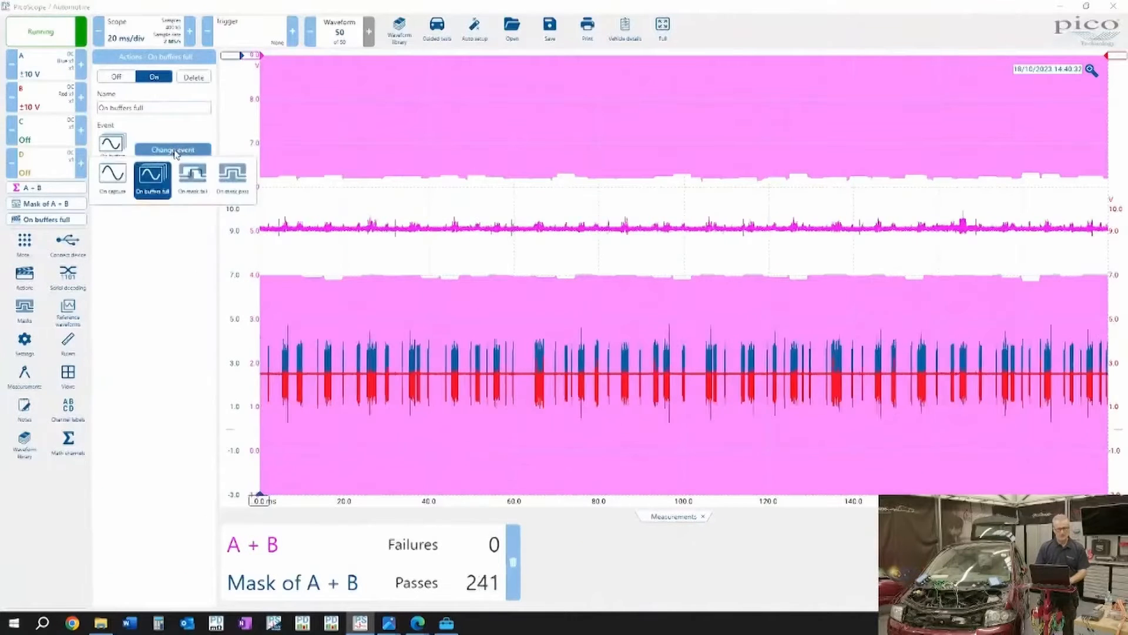
click(191, 176)
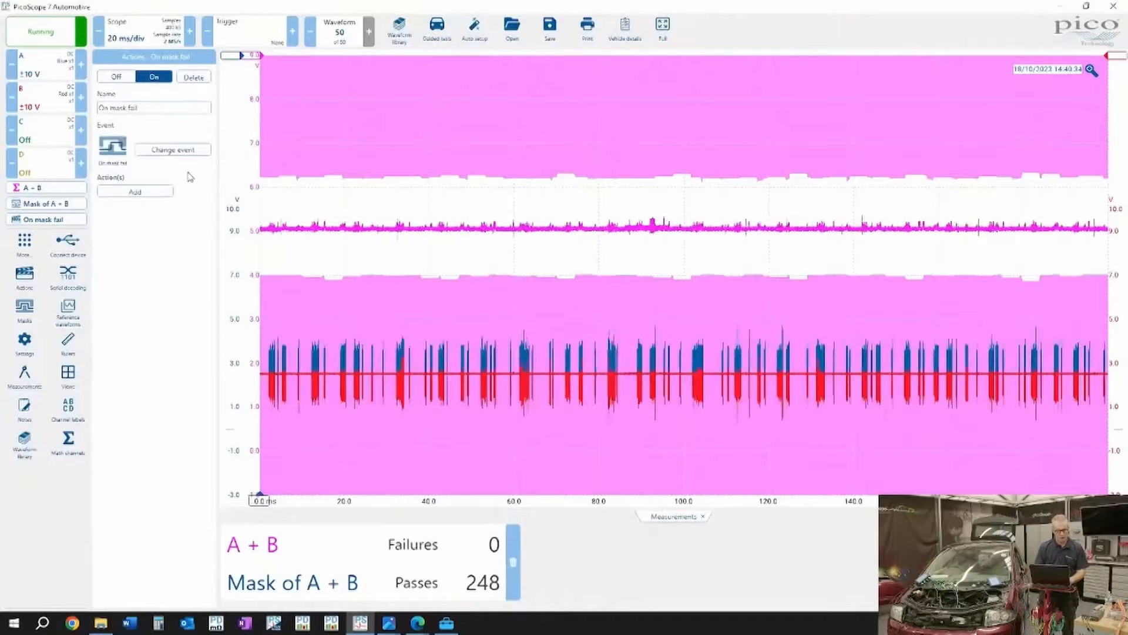
click(157, 192)
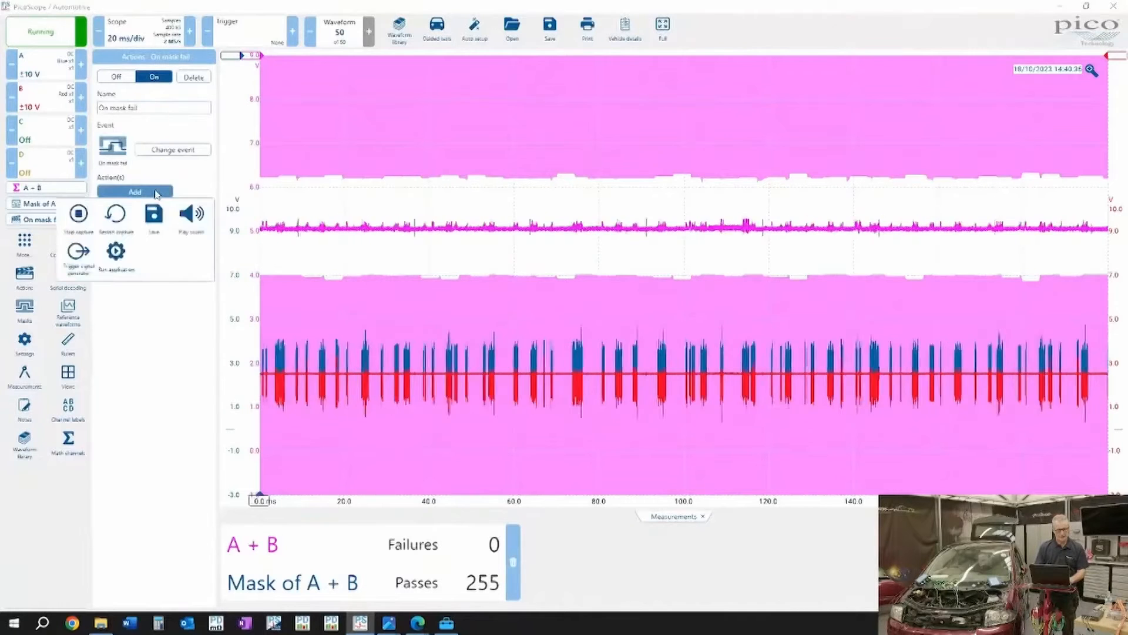
click(78, 214)
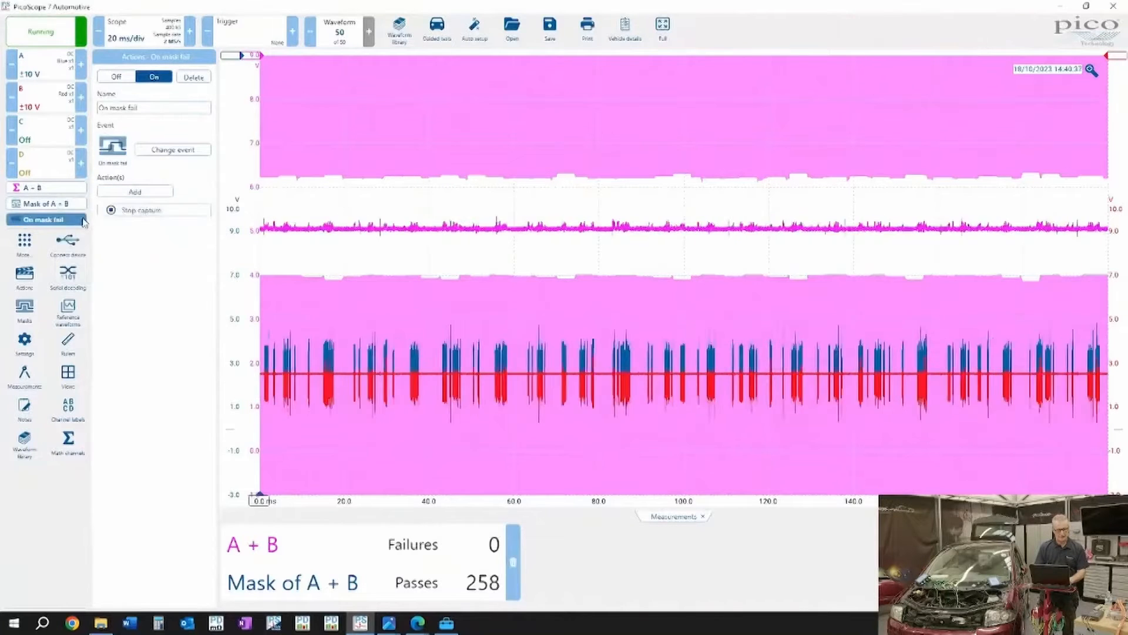
Step: Add a play sound action using Beep to the On mask fail event and close the action settings
click(153, 194)
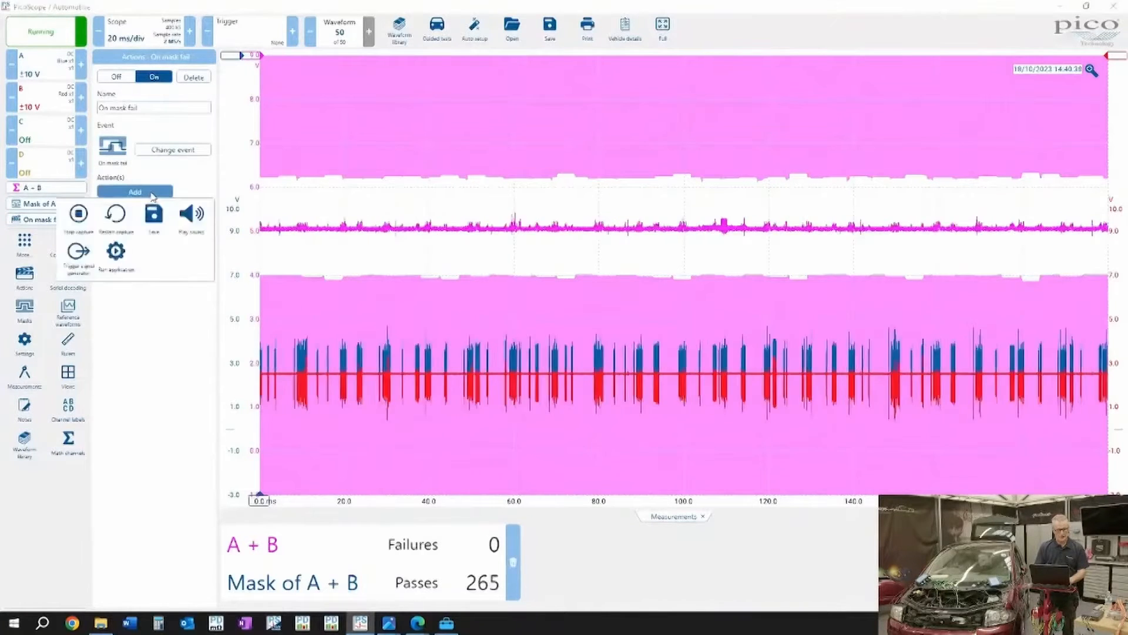
click(187, 223)
click(144, 226)
click(141, 244)
click(359, 241)
click(357, 243)
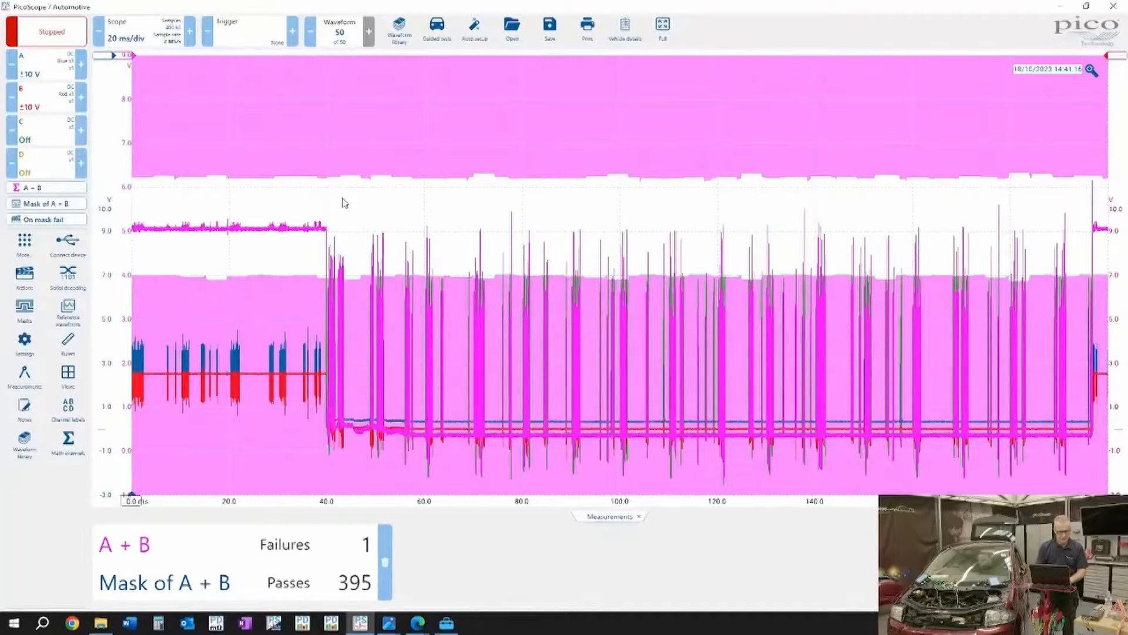
Step: Delete the Mask of A + B from the stopped capture
click(63, 191)
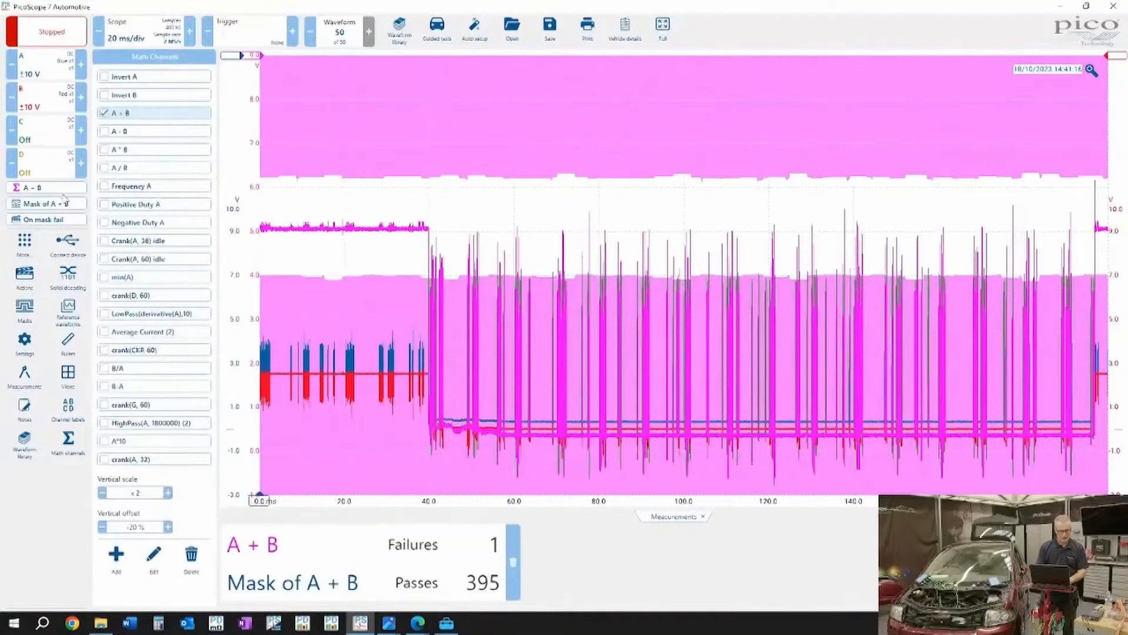
click(65, 204)
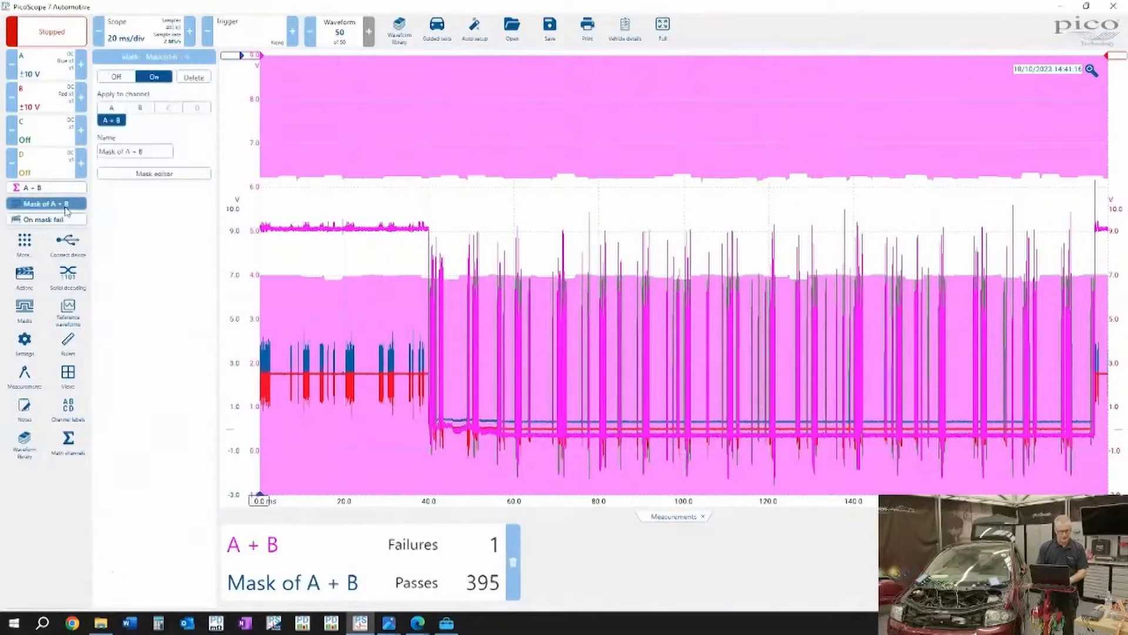
click(194, 78)
Step: Switch off the On mask fail action and close its settings
click(78, 204)
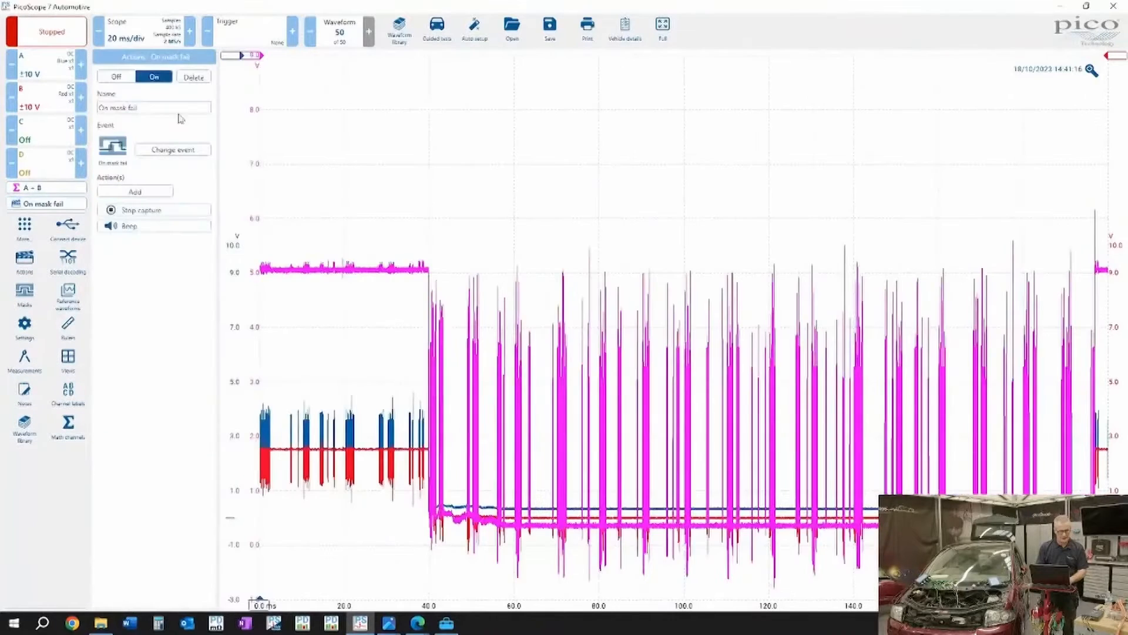
click(117, 77)
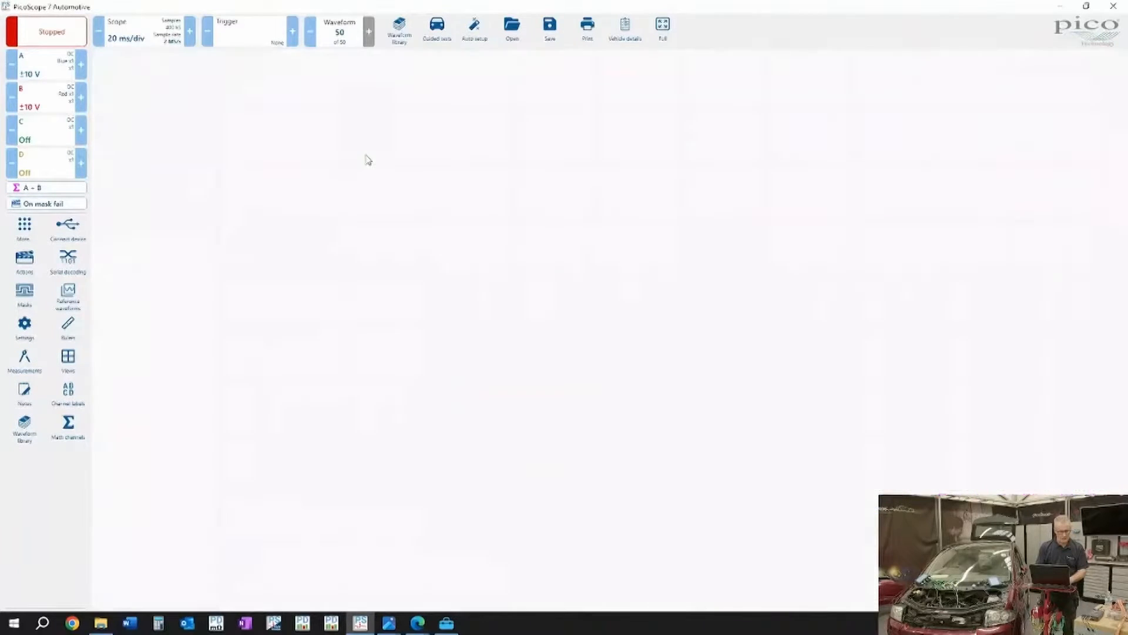
click(370, 157)
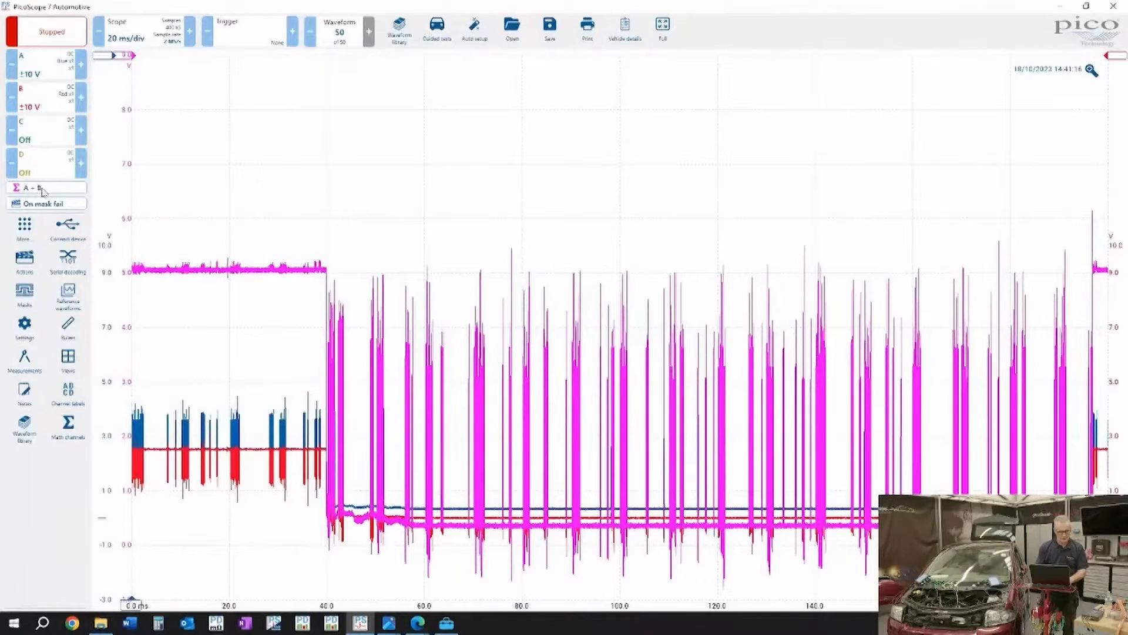
Step: Disable the A + B math channel so only channels A and B are plotted
click(42, 189)
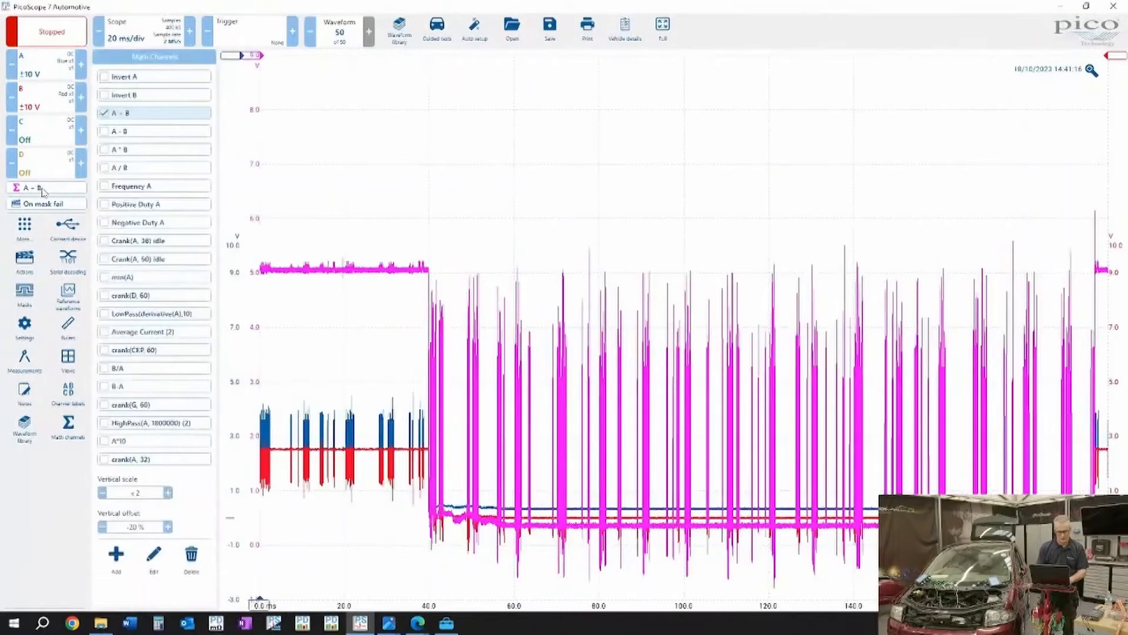
click(105, 113)
click(441, 192)
Step: Move the channel A and channel B traces up by the same amount so they overlap above the graph's middle
drag(104, 390, 105, 183)
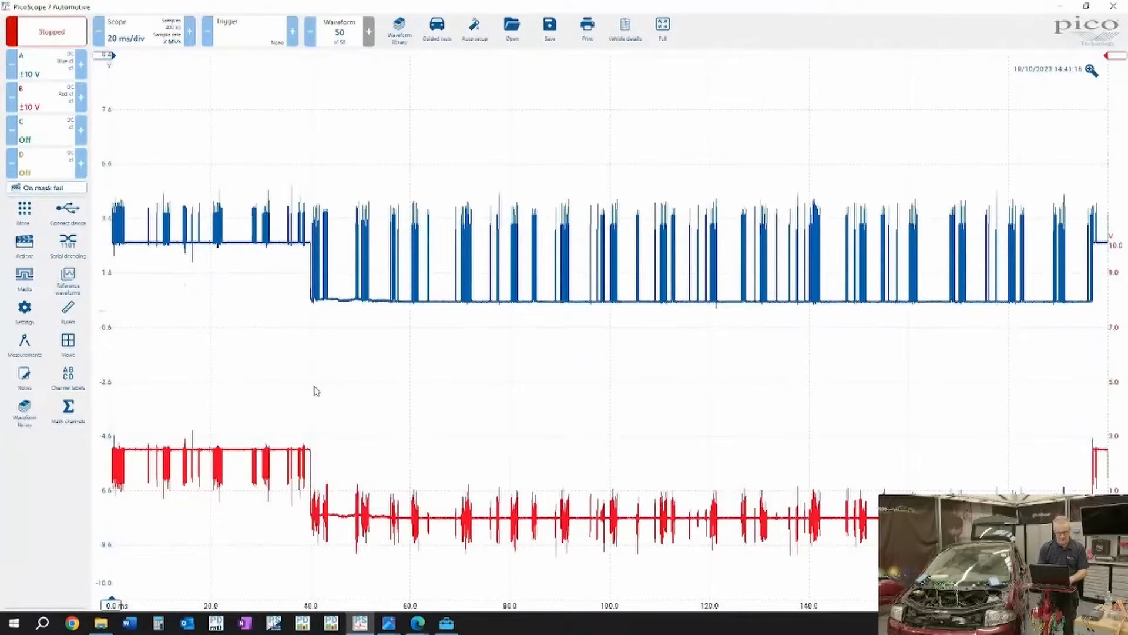
drag(1117, 379, 1117, 174)
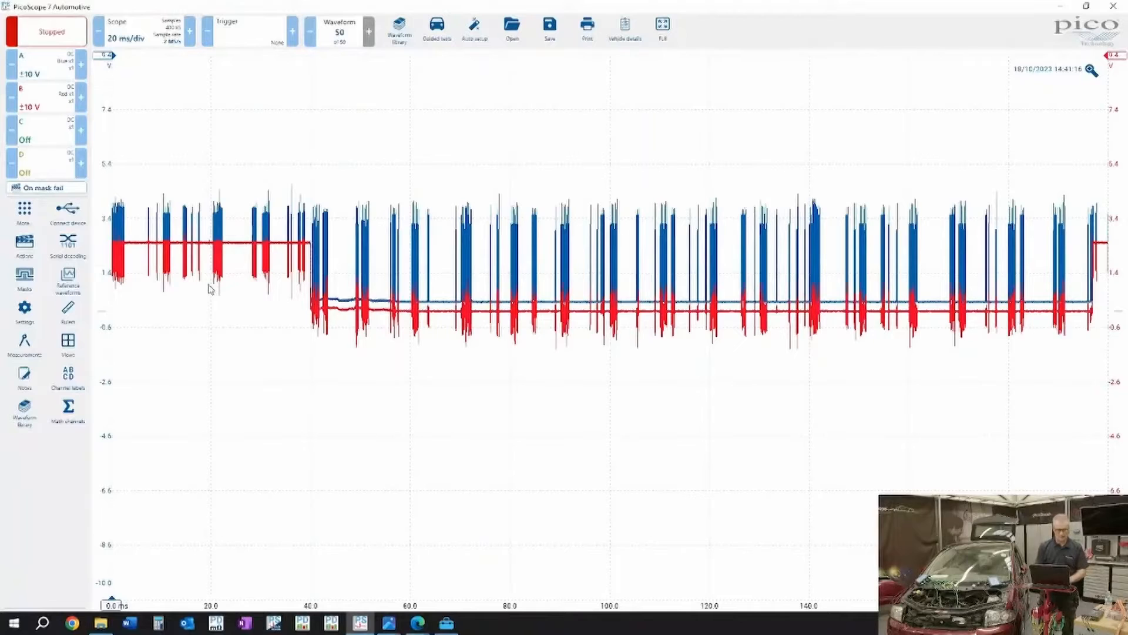
Step: Zoom in on the signal drop near 40 ms to examine the packets around it, and return to the full view
click(1092, 70)
drag(305, 169, 331, 381)
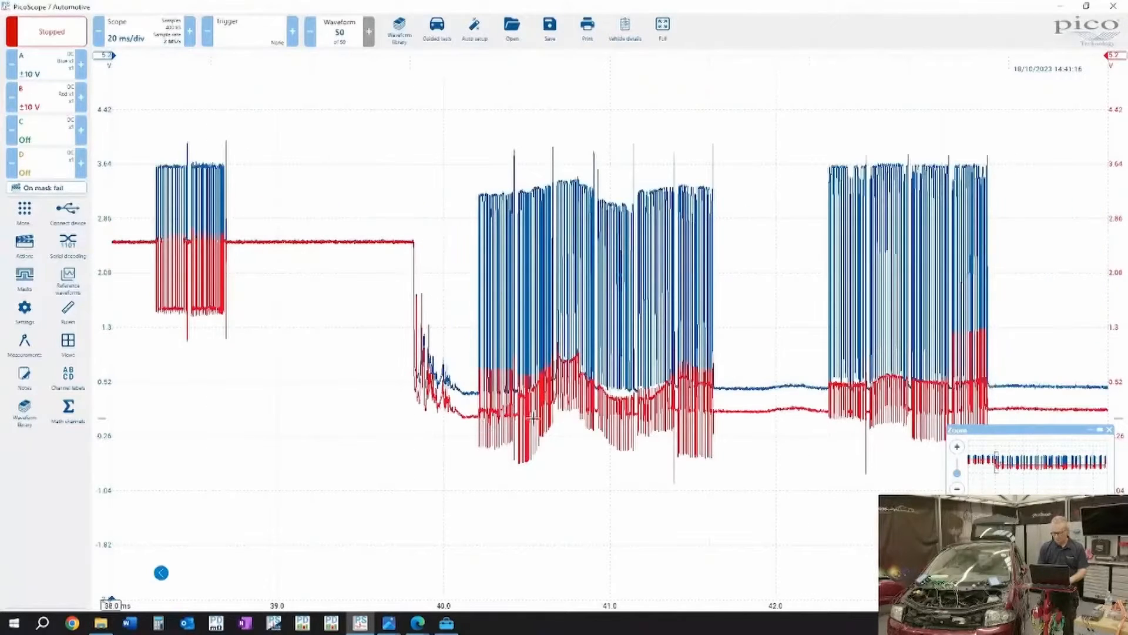
click(1109, 430)
Step: Measure channel B's baseline level during the fault with a horizontal ruler, and remove the ruler
drag(1115, 55, 1101, 315)
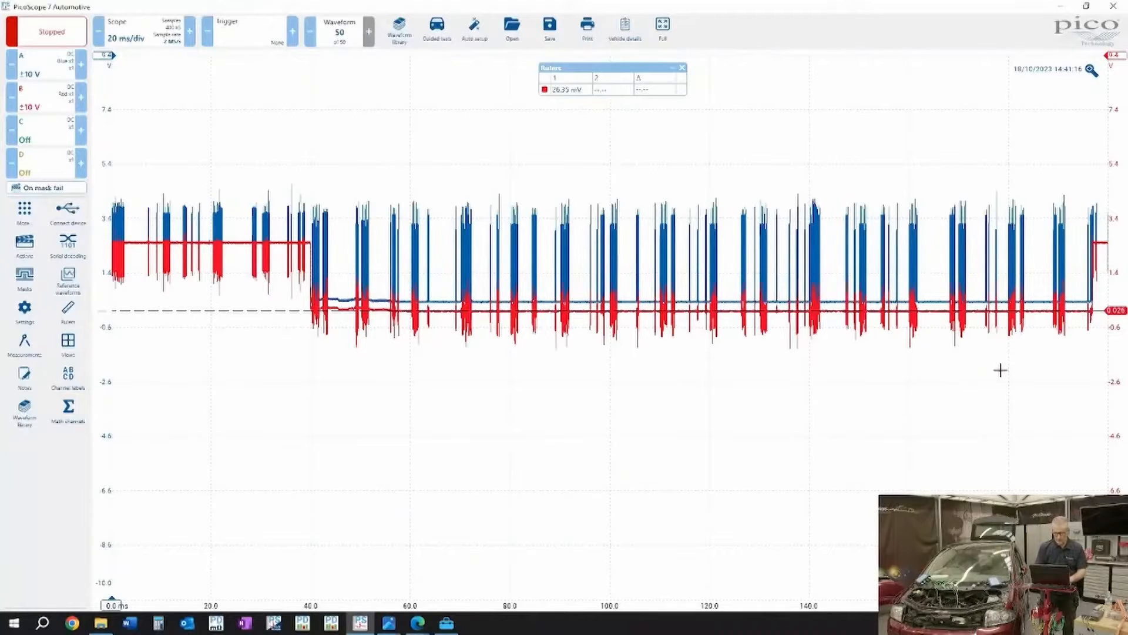
click(683, 68)
Step: Restart the capture and delete the On mask fail action
click(42, 36)
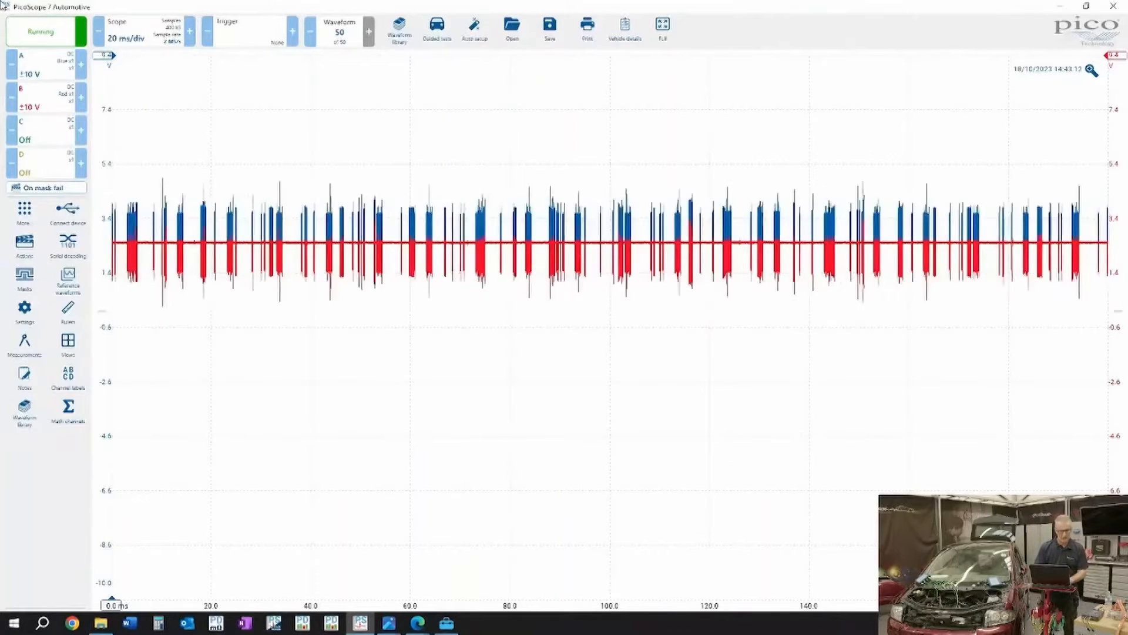
click(60, 188)
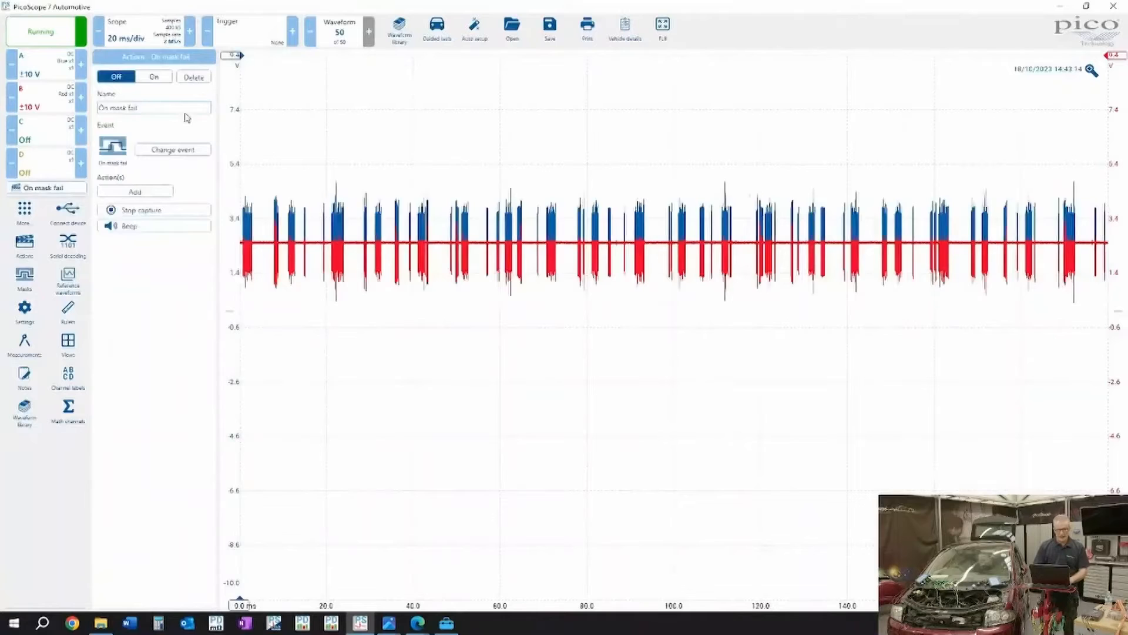
click(194, 77)
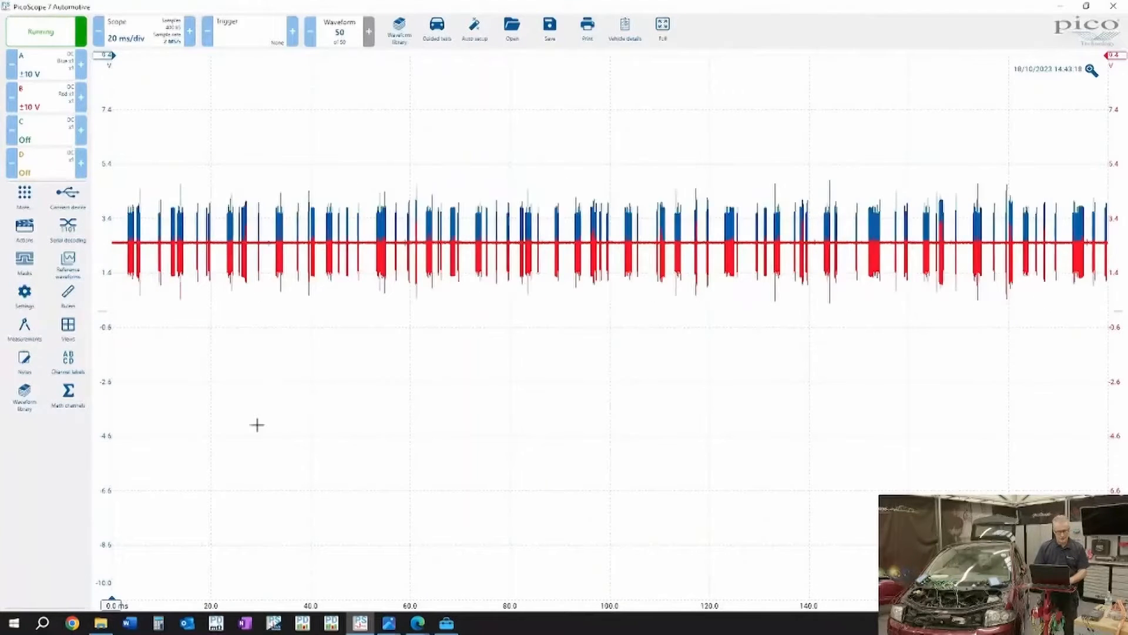
Step: Enable the A - B math channel and move its trace down so it sits below channels A and B
click(69, 395)
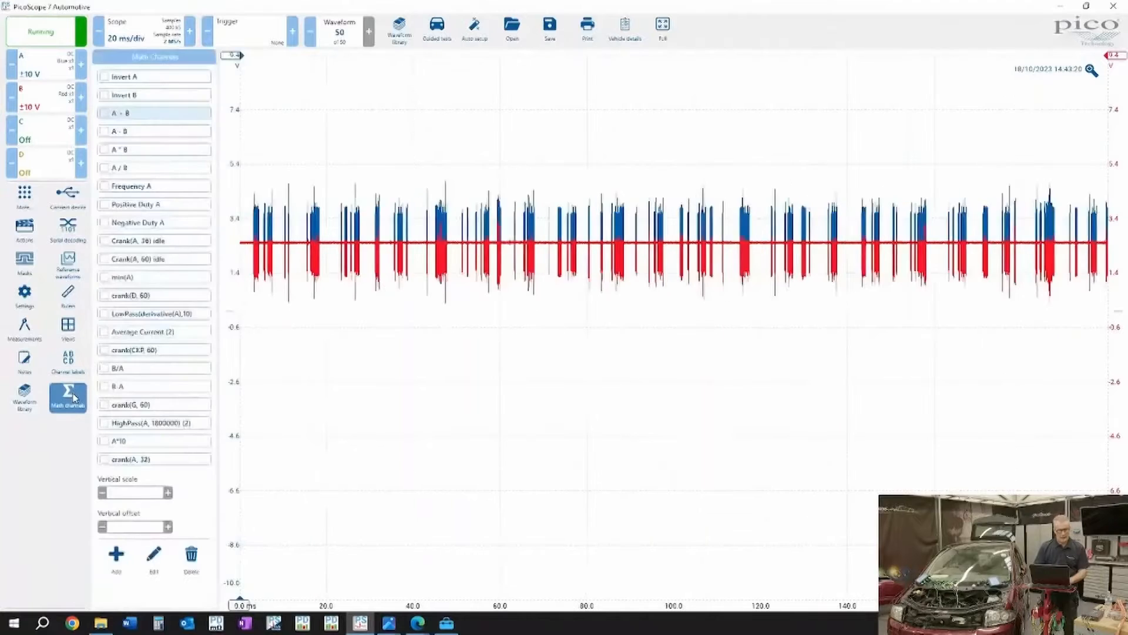
click(104, 131)
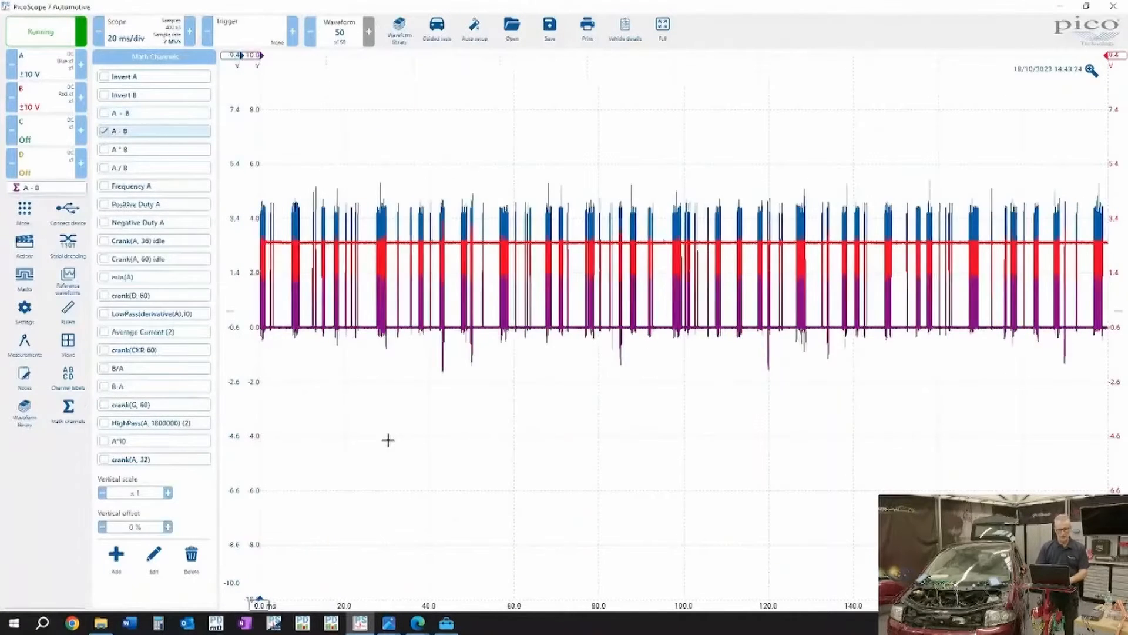
click(68, 405)
mouse_move(124, 383)
mouse_down()
mouse_move(124, 449)
mouse_move(125, 435)
mouse_up()
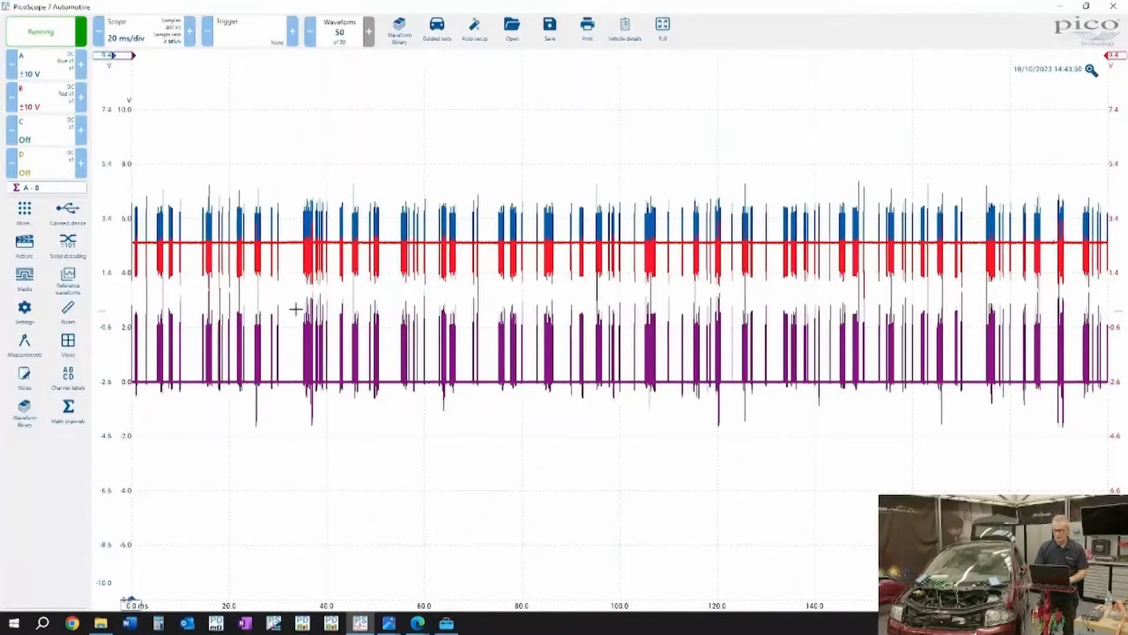
Step: Stop the capture, zoom in on the A - B packet near 86 ms to examine it, and return to the full view
click(41, 33)
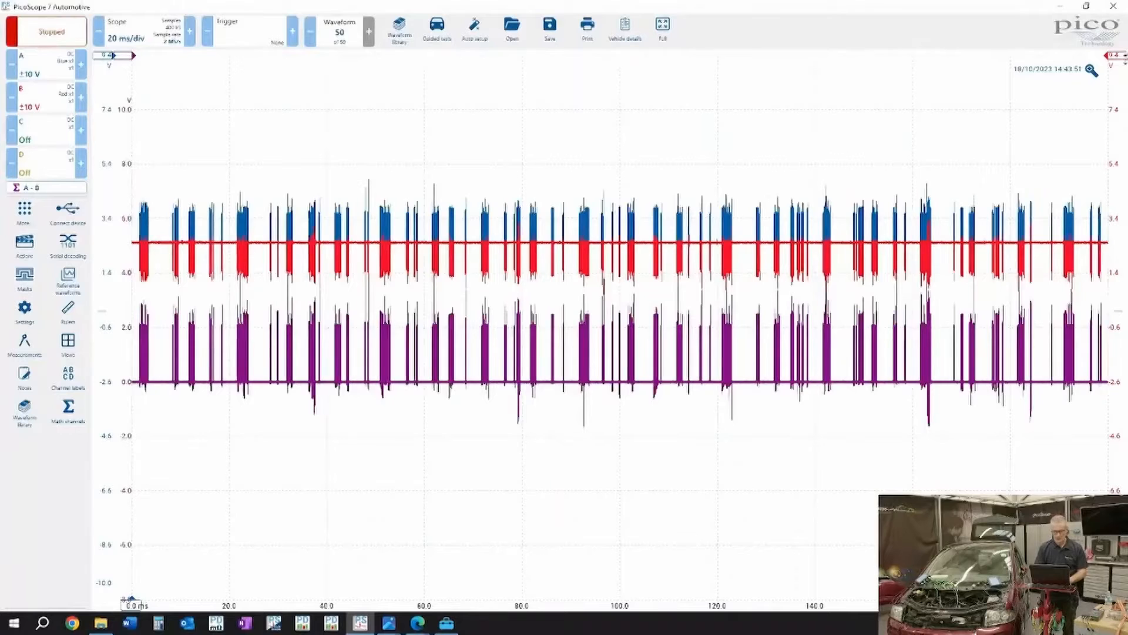
click(1092, 71)
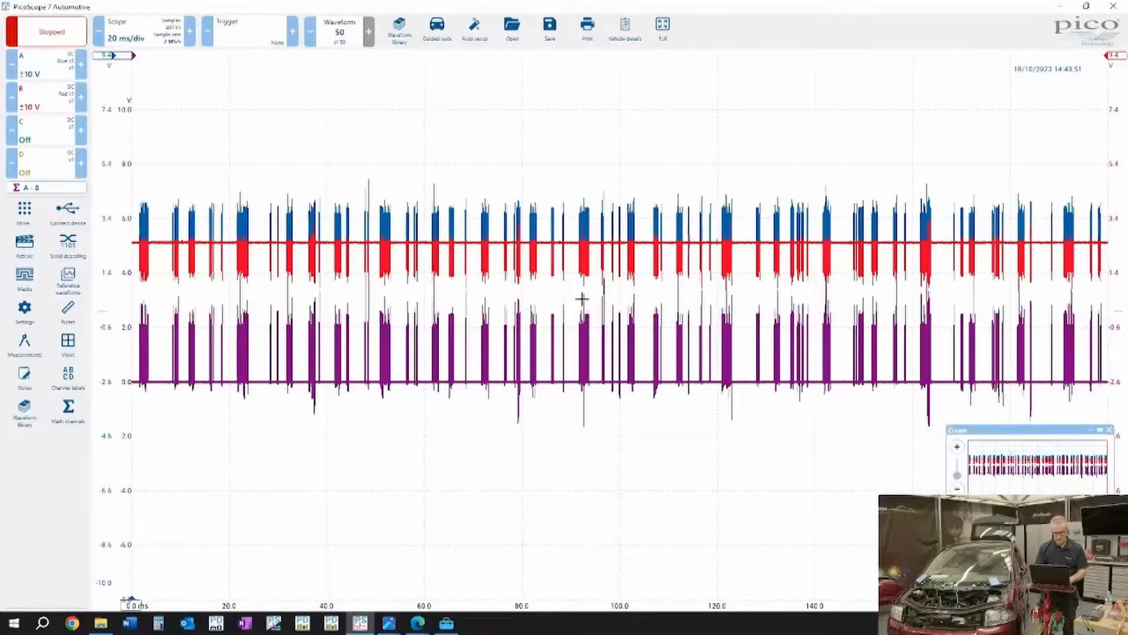
drag(547, 304, 558, 393)
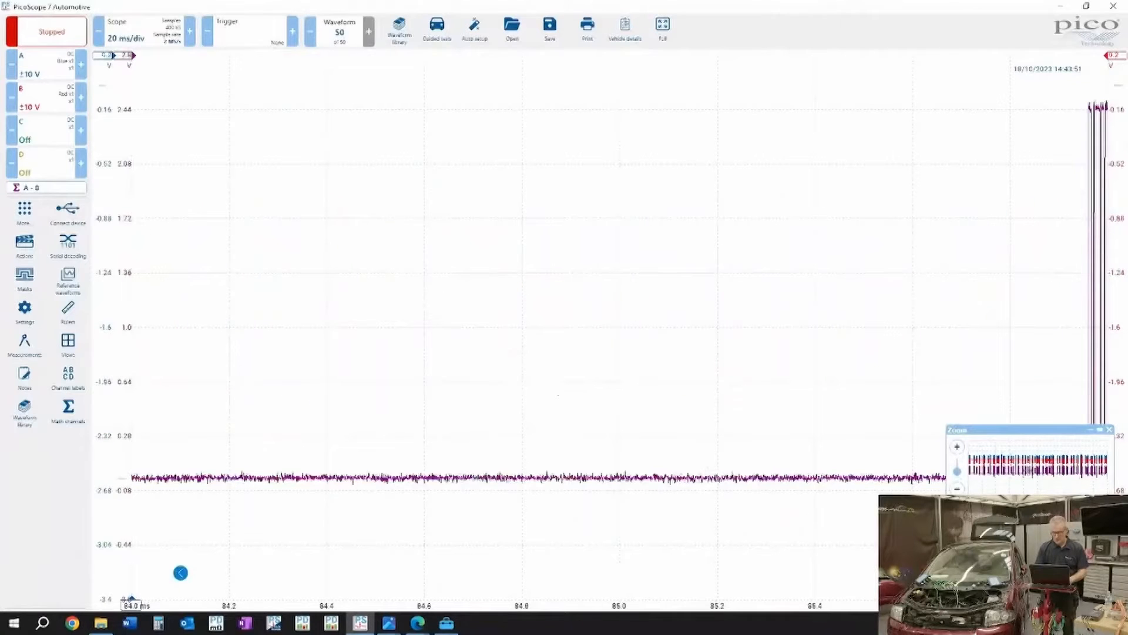
drag(824, 390, 242, 391)
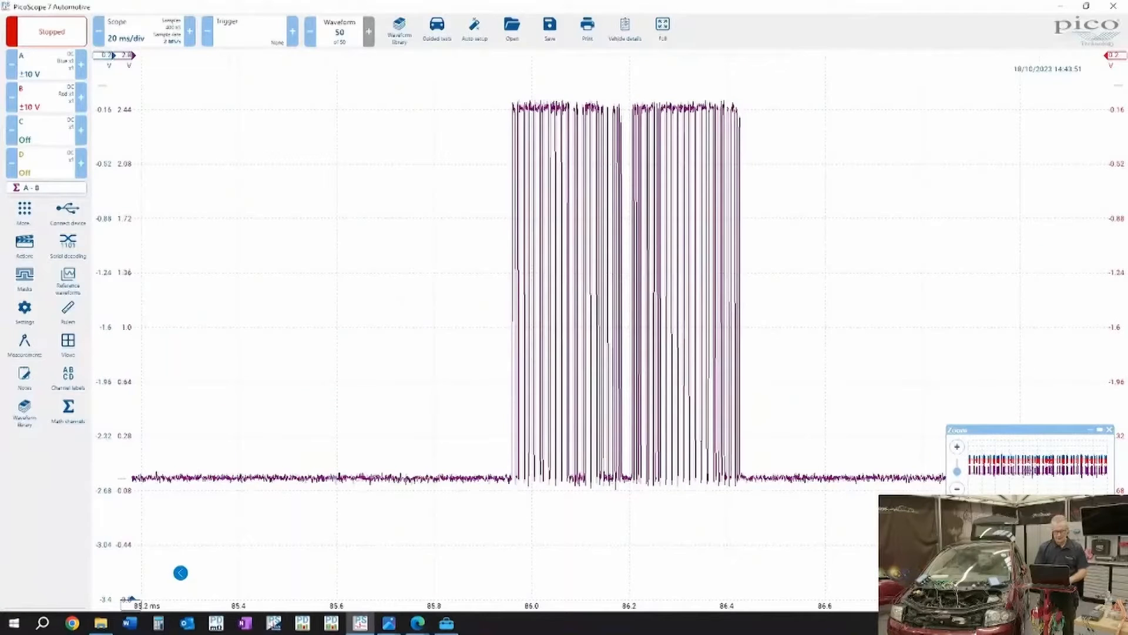
mouse_move(494, 66)
mouse_down()
mouse_move(587, 88)
mouse_move(690, 250)
mouse_up()
drag(756, 411, 787, 523)
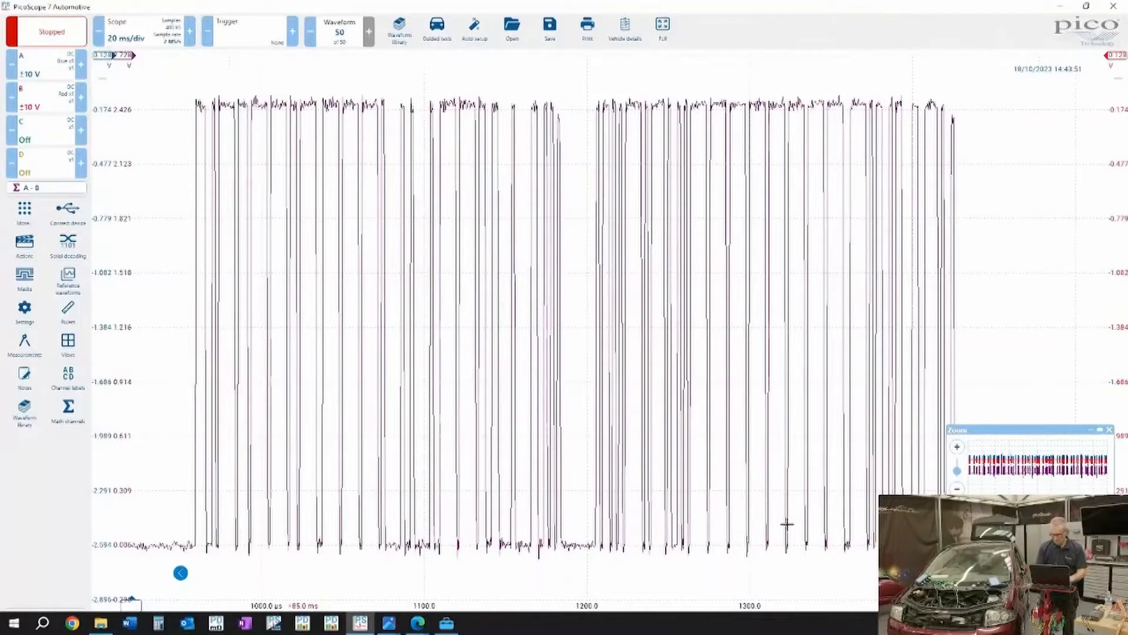
click(1109, 429)
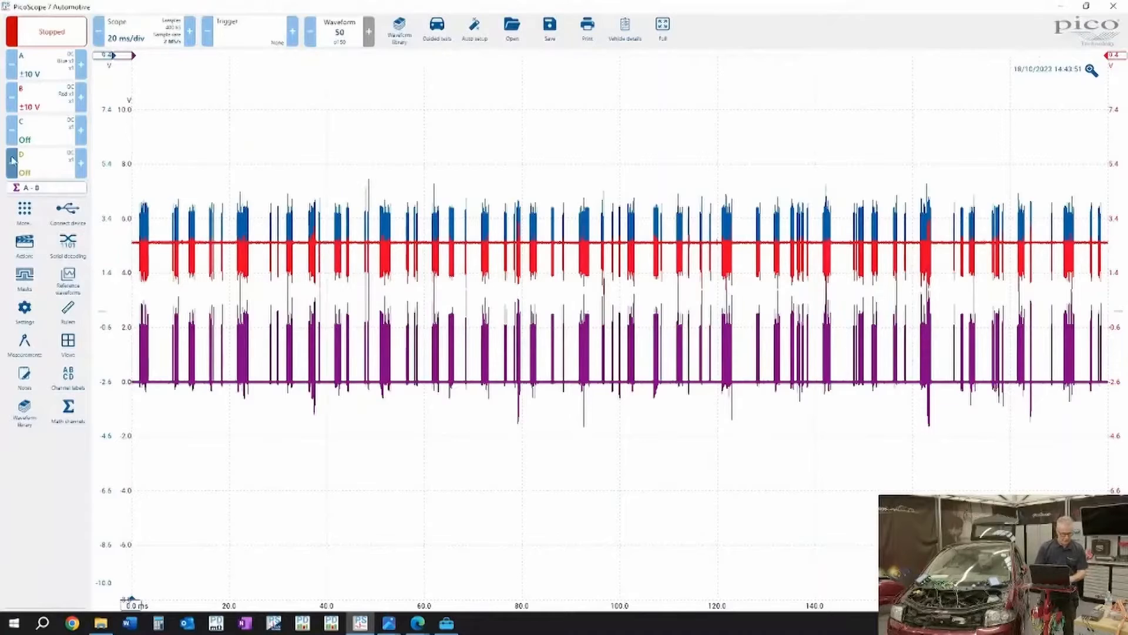
Step: Set up a CAN serial decoder with A - B as data, a 1 V threshold and 100 mV hysteresis
click(79, 259)
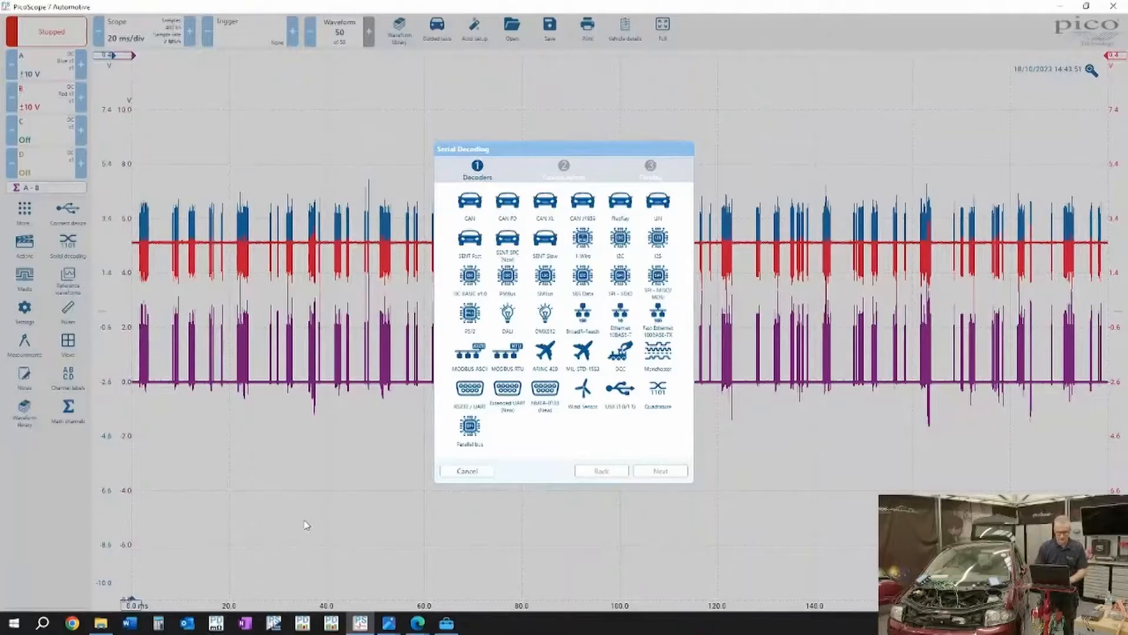
click(480, 201)
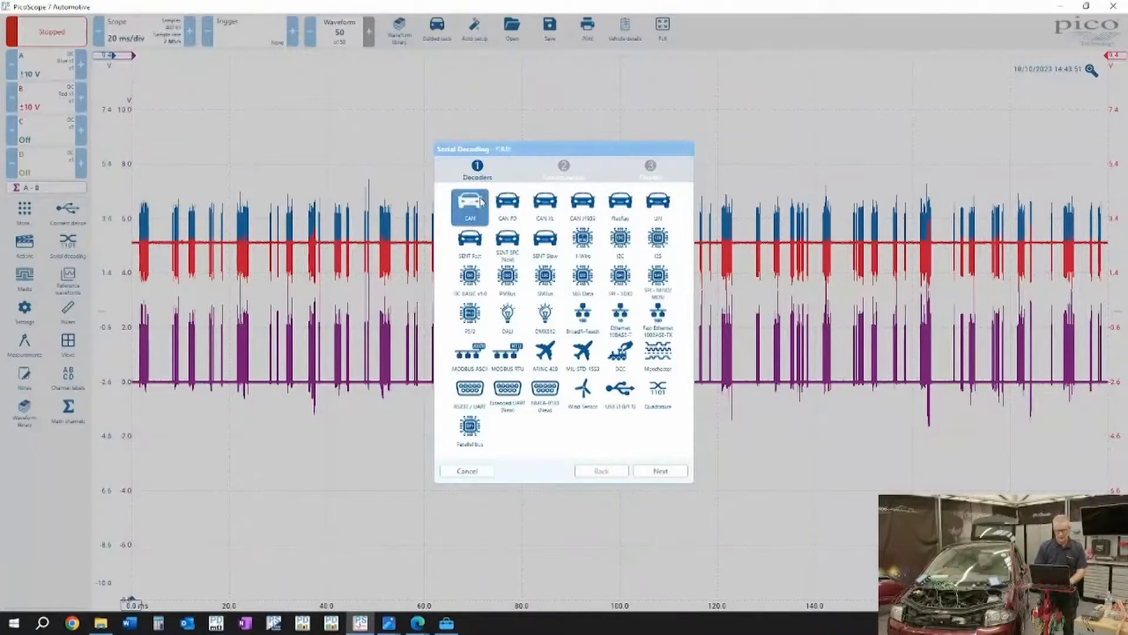
click(675, 472)
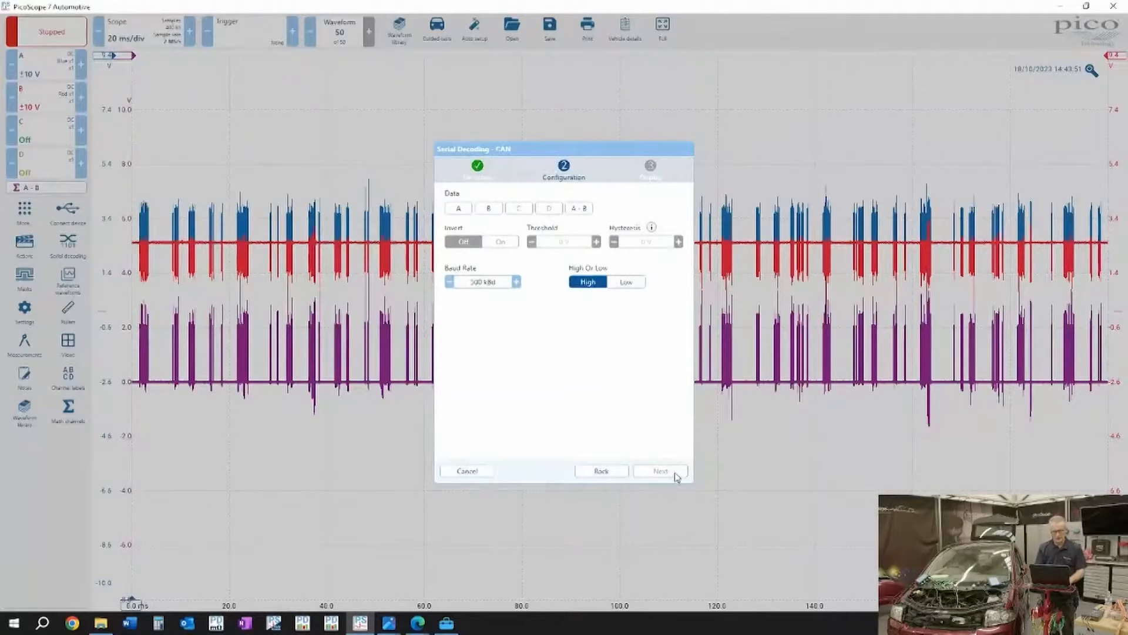
click(586, 209)
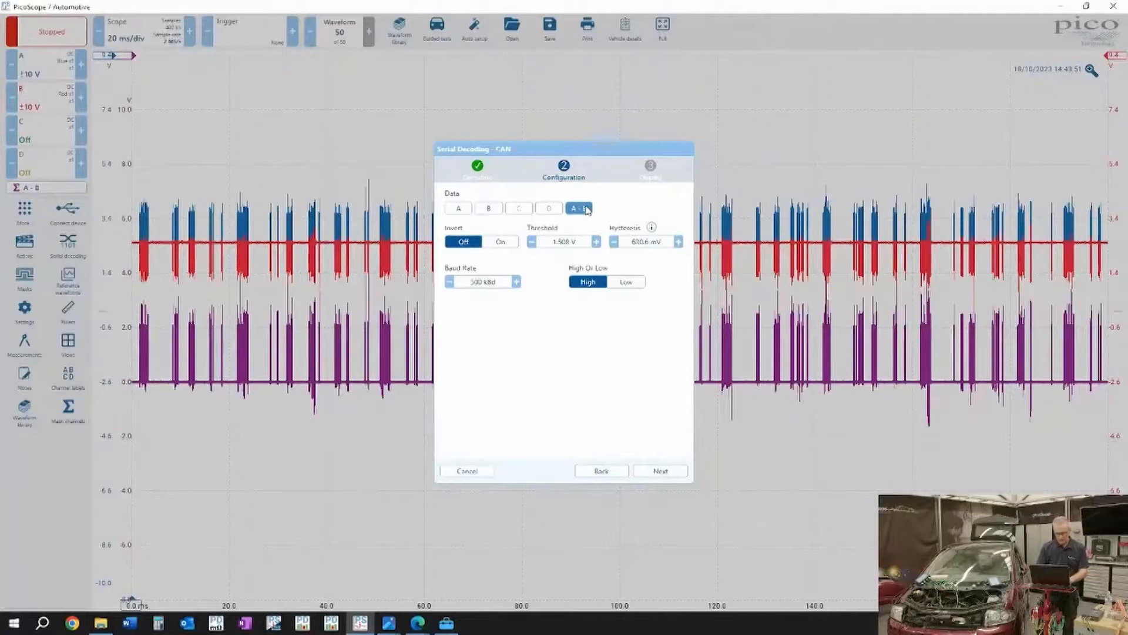
click(531, 241)
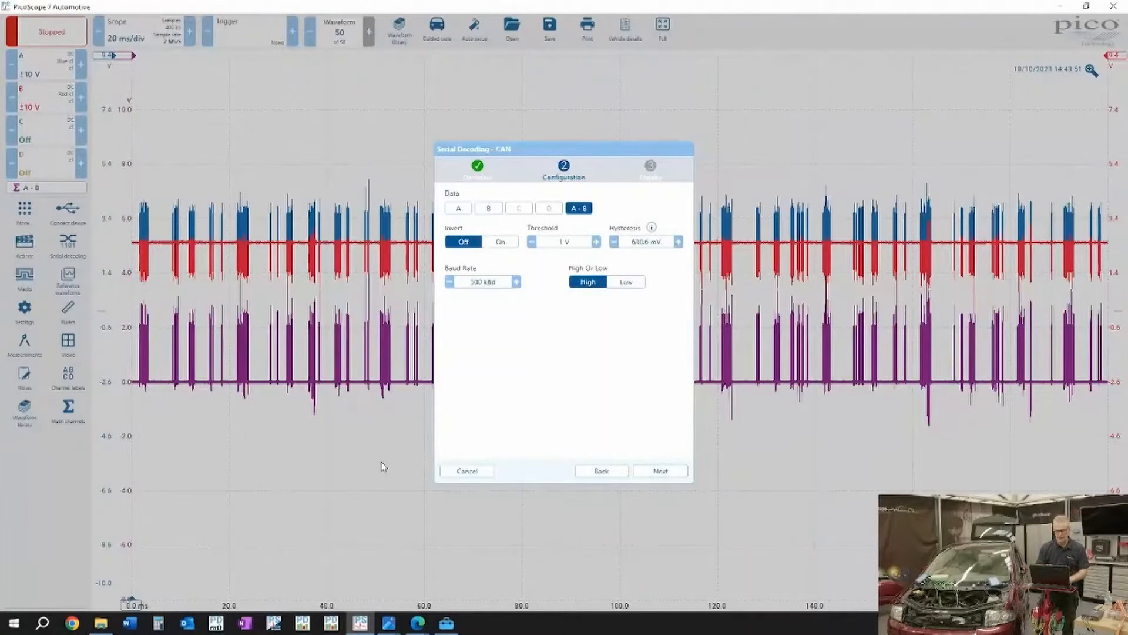
click(614, 241)
click(614, 241)
click(614, 242)
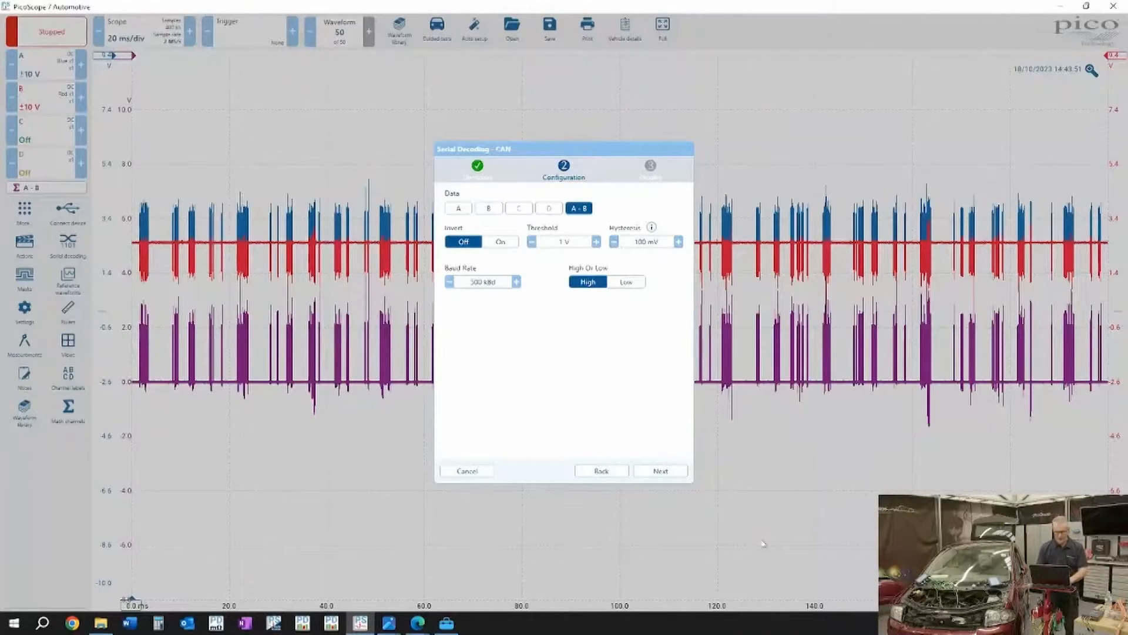
Step: Finish the CAN decoder with its table limited to the current buffer, and enlarge the decoded table beneath the graph
click(661, 471)
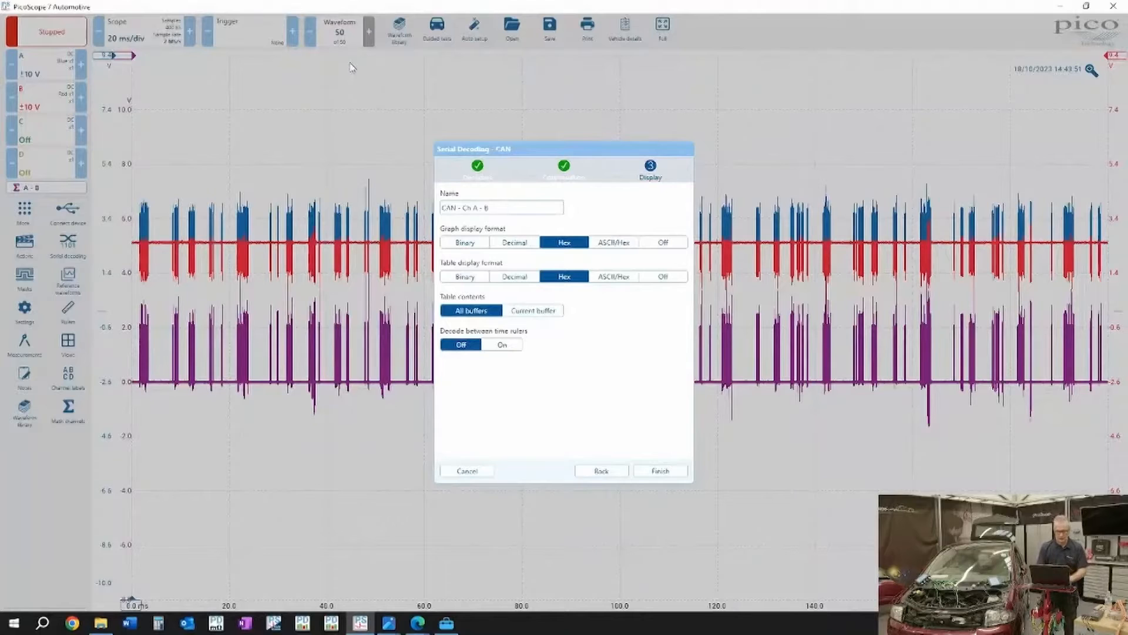
click(533, 311)
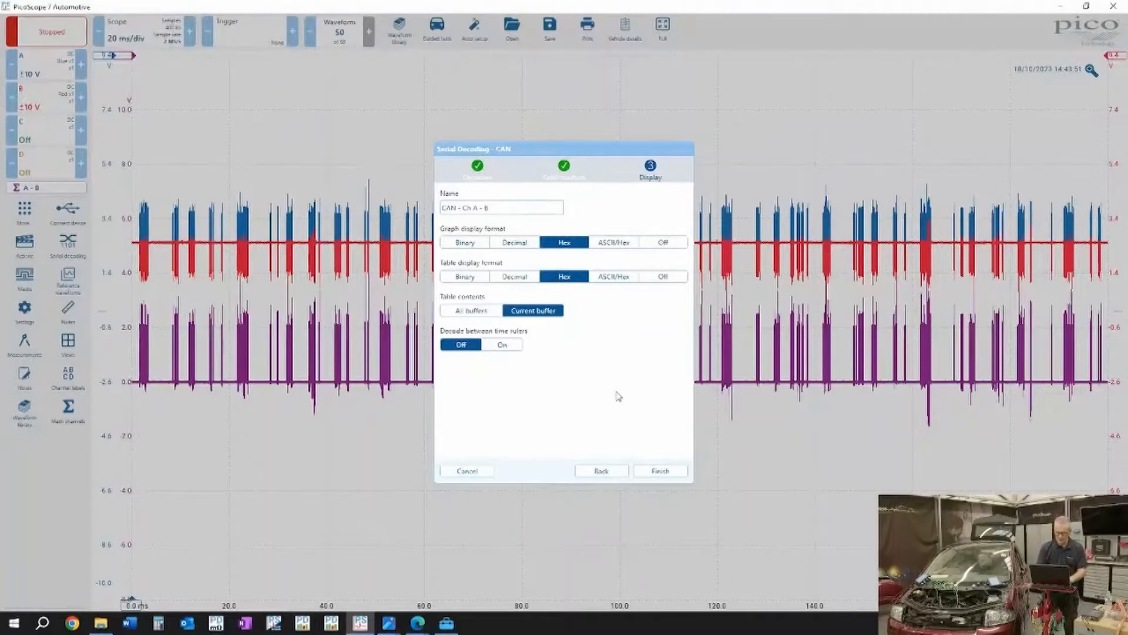
click(664, 471)
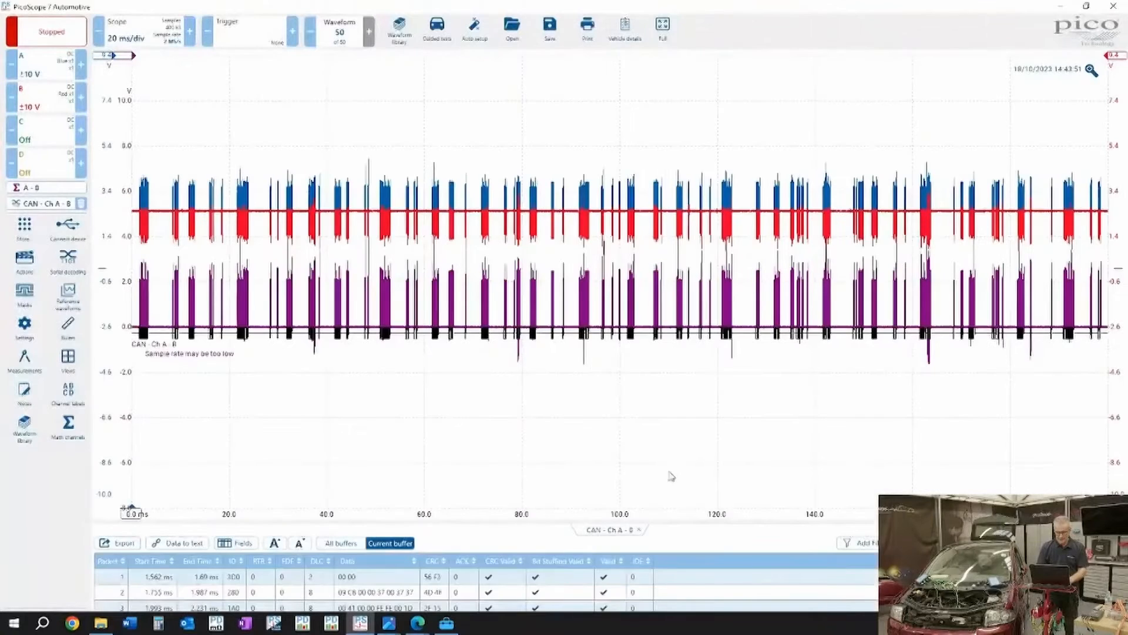
drag(687, 505, 686, 392)
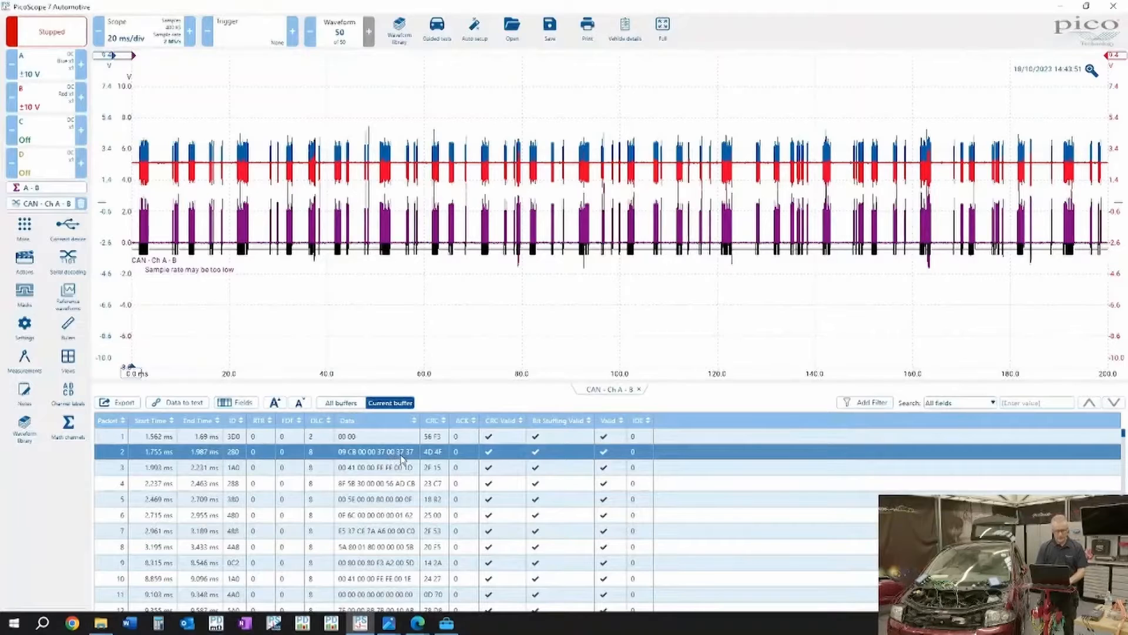
Step: Zoom the graph to decoded packet 2 (ID 280) to compare its fields with the waveform, and return to the full view
click(498, 468)
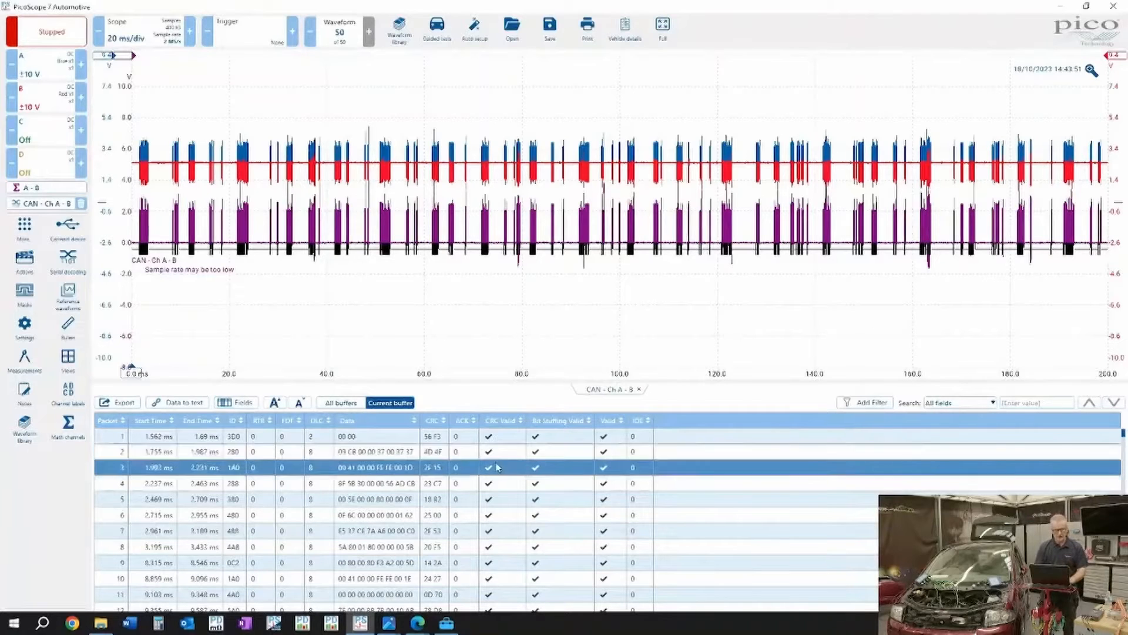
click(474, 453)
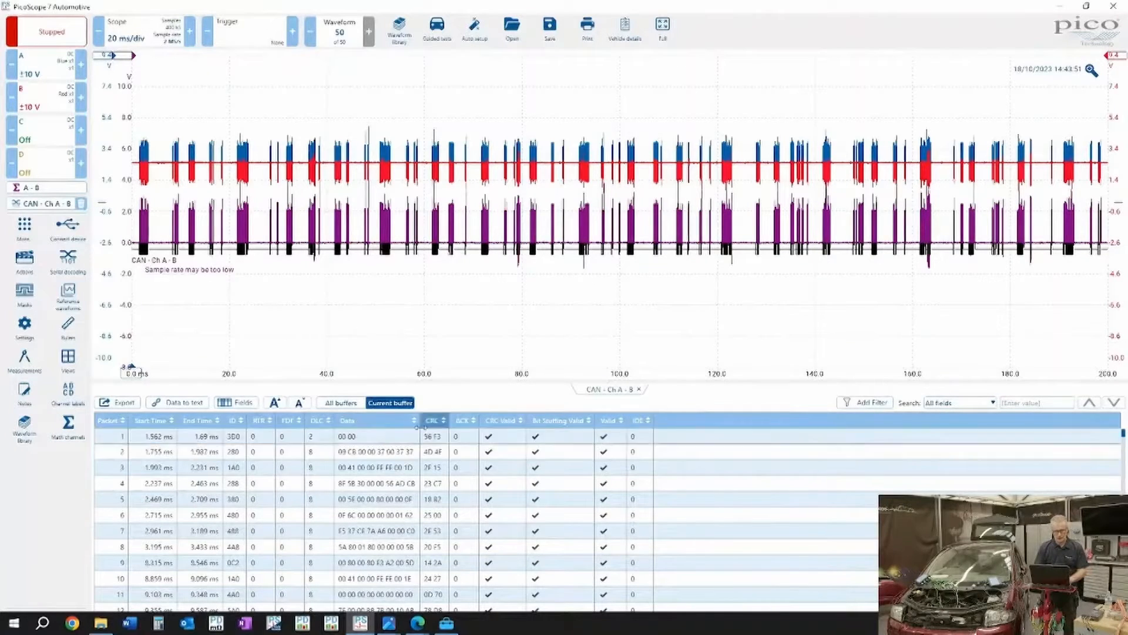
double_click(388, 458)
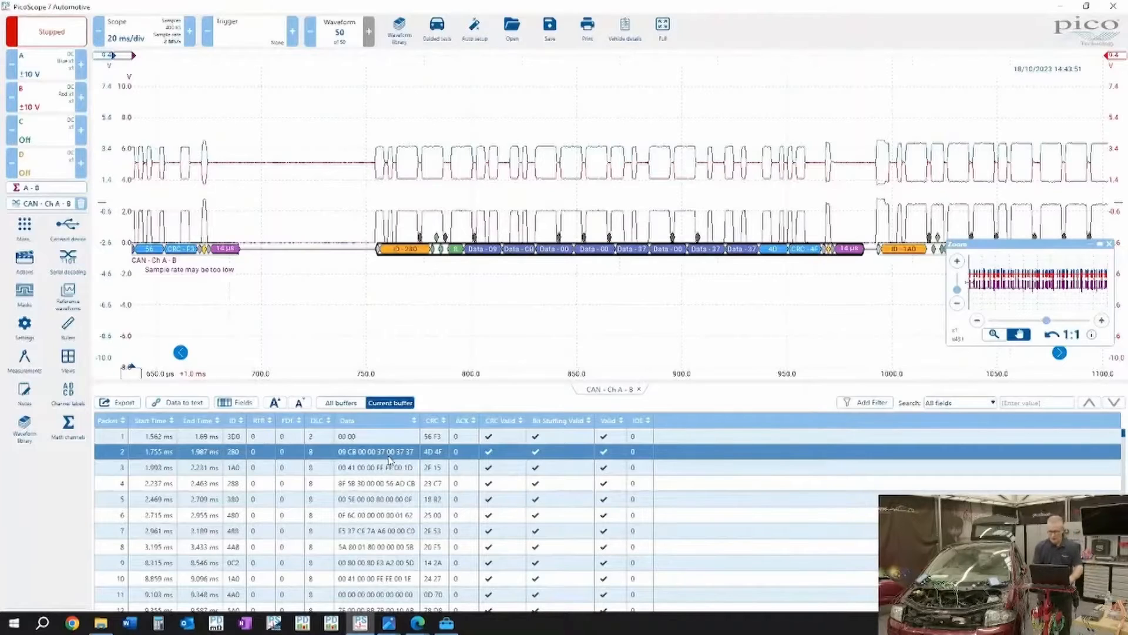
click(389, 458)
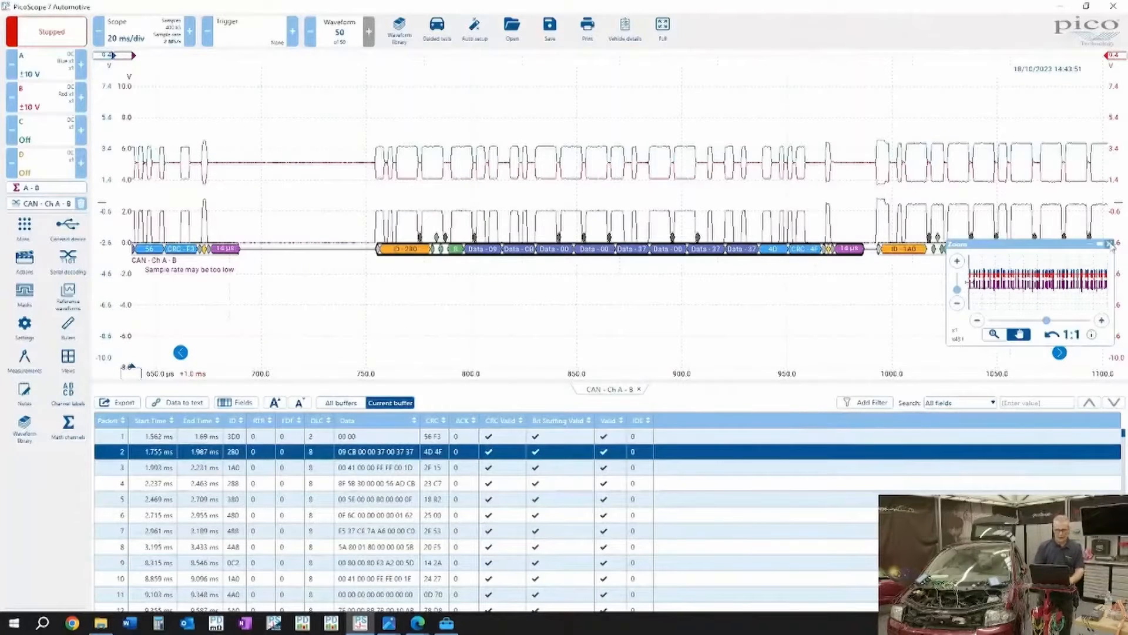
click(1110, 244)
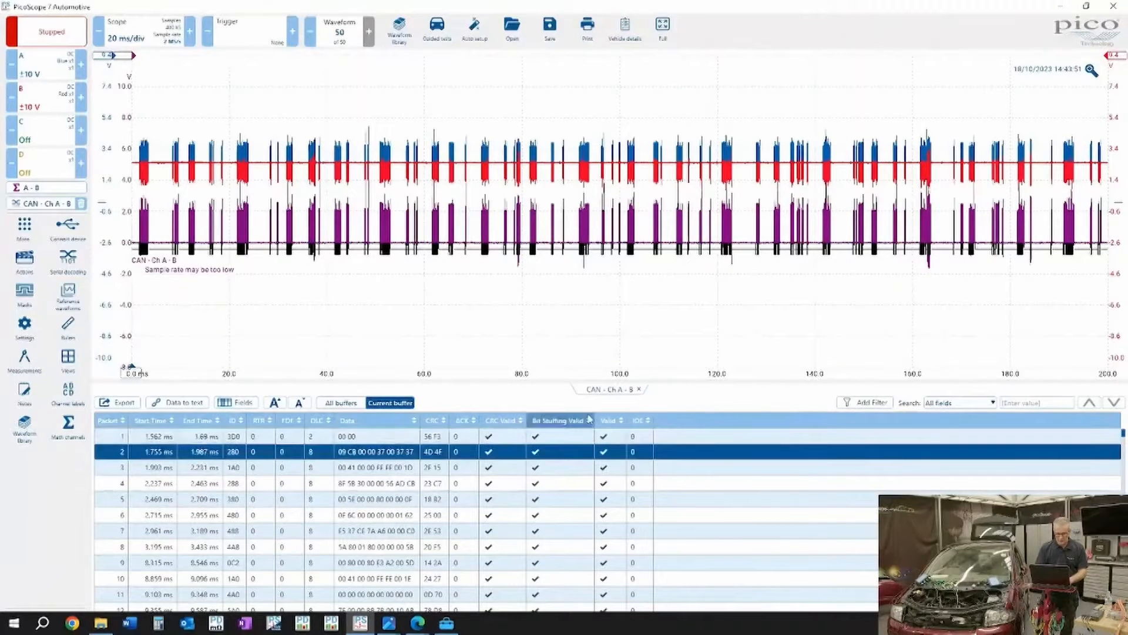
Step: Sort the decoded packet table by the Valid and ACK columns
click(622, 422)
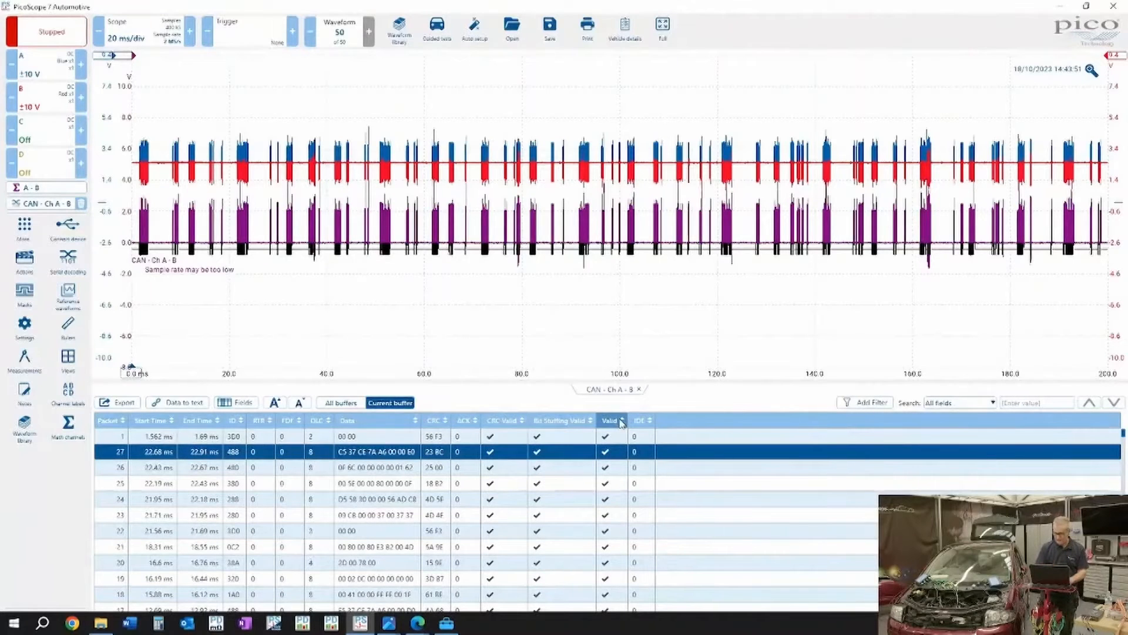
drag(1123, 434, 1051, 429)
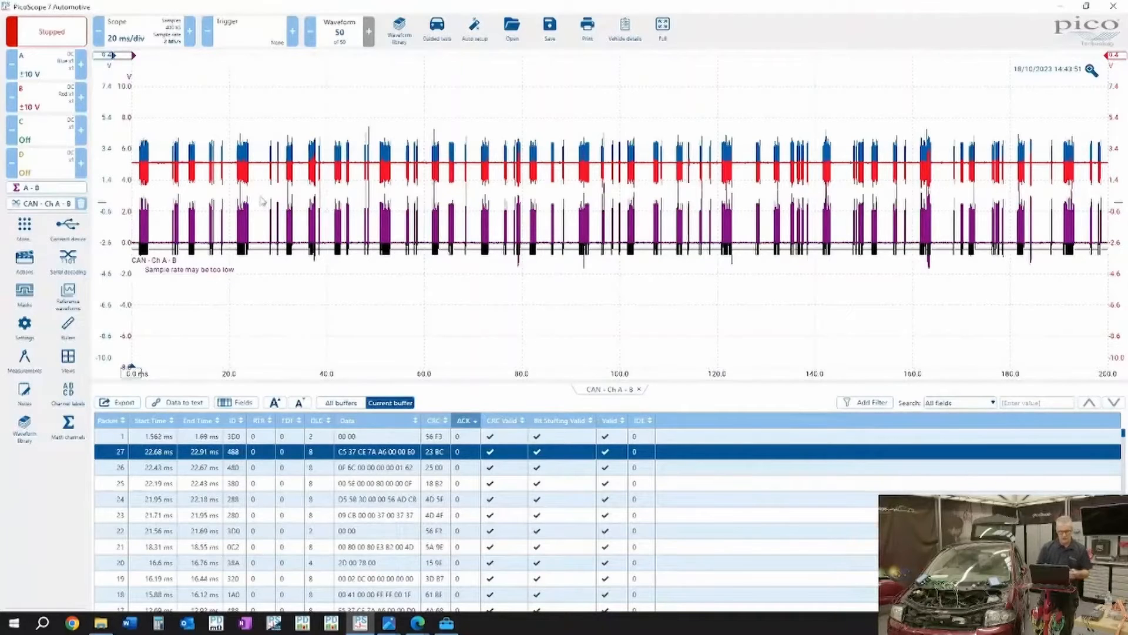
Step: Resume capturing, dock the CAN table beside the graph instead of below it, and widen the table to show all columns
click(63, 39)
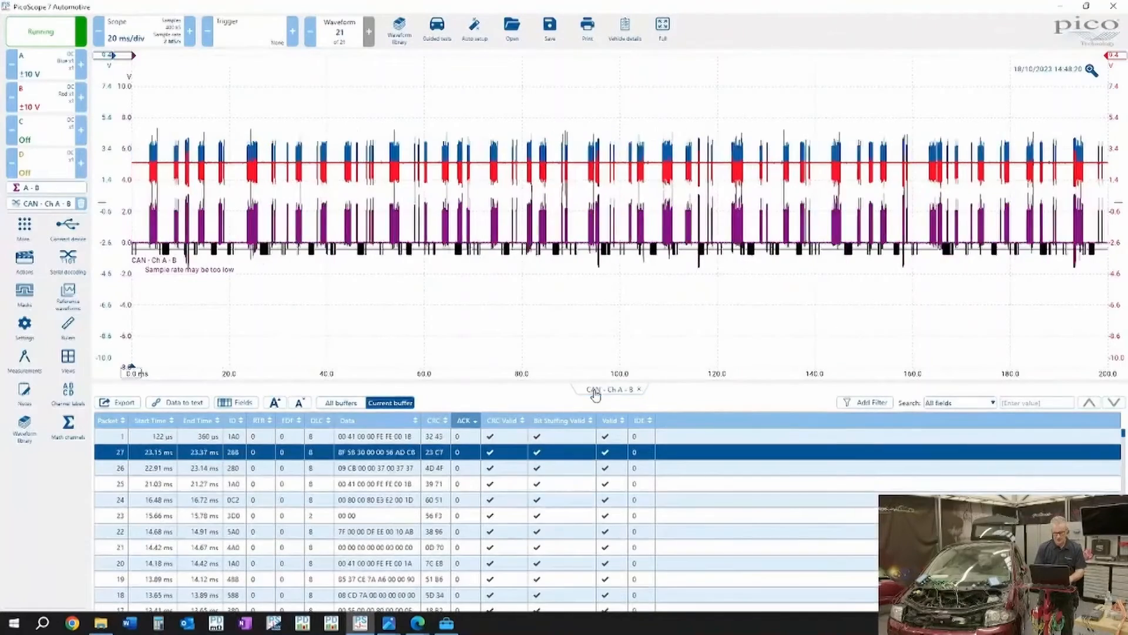
click(600, 392)
drag(605, 399, 634, 332)
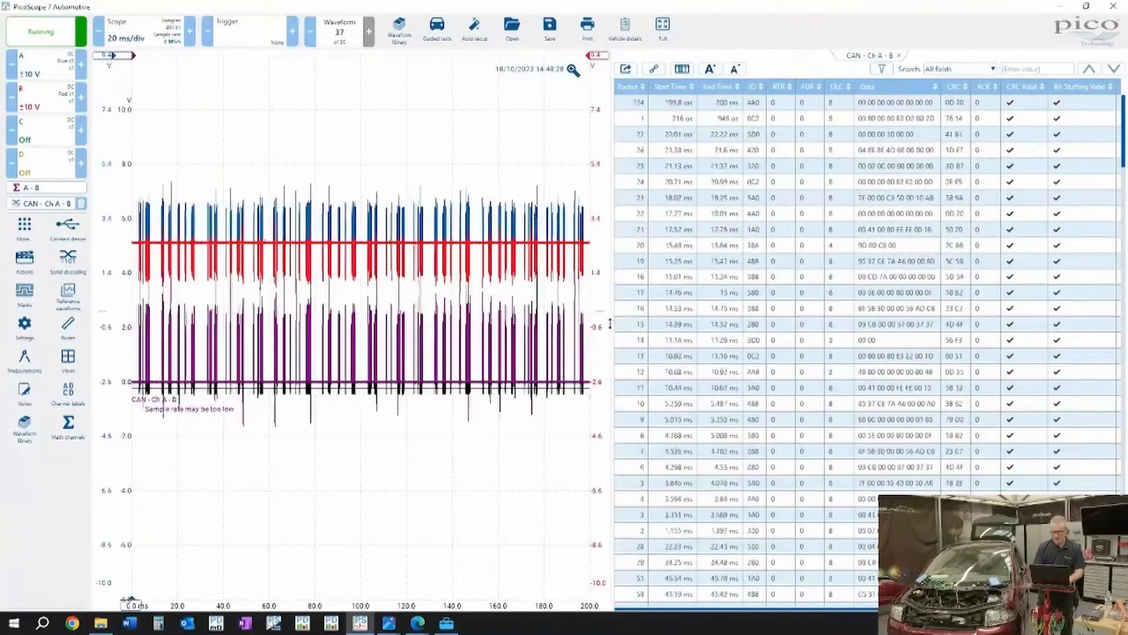
drag(612, 326, 544, 314)
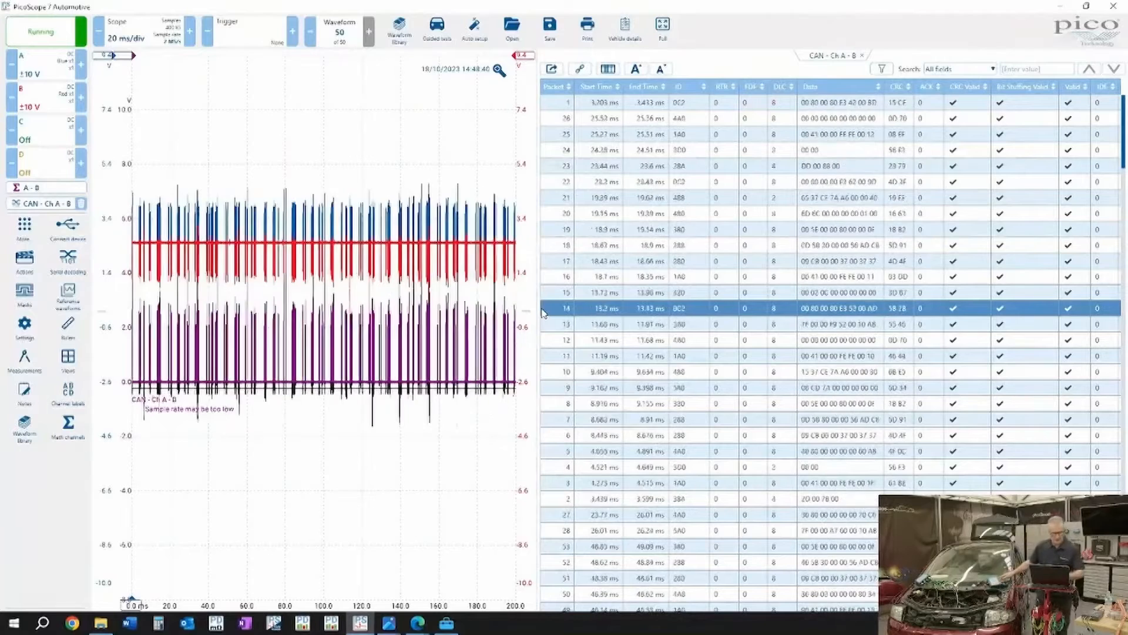
Step: Stop the capture and step back through the buffer to waveform 47, which contains the signal drop
key(space)
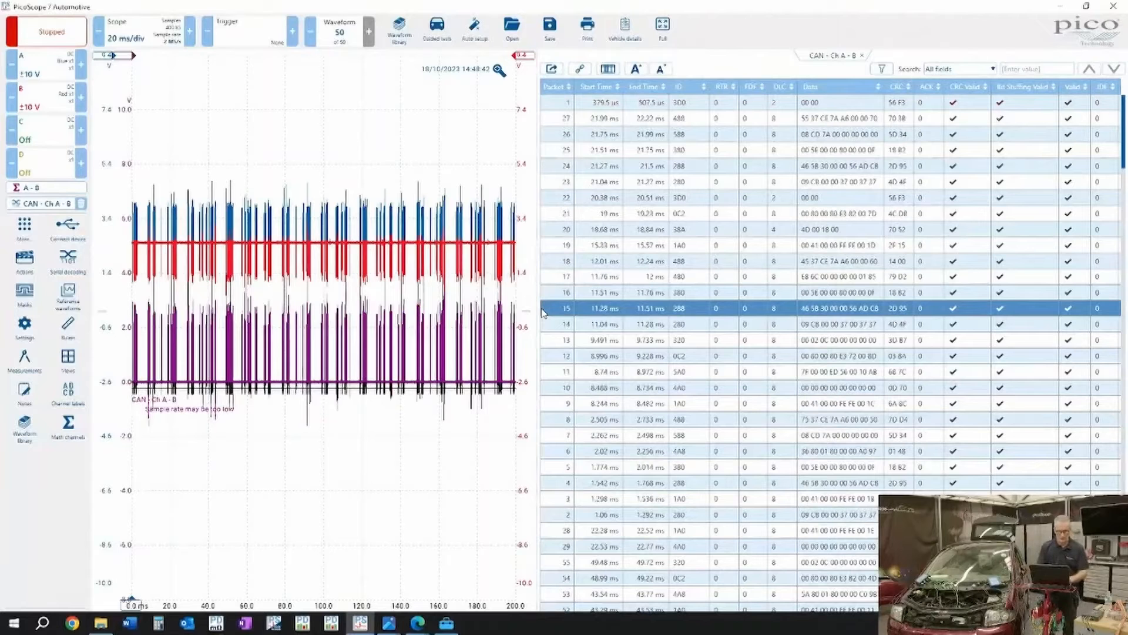
click(311, 35)
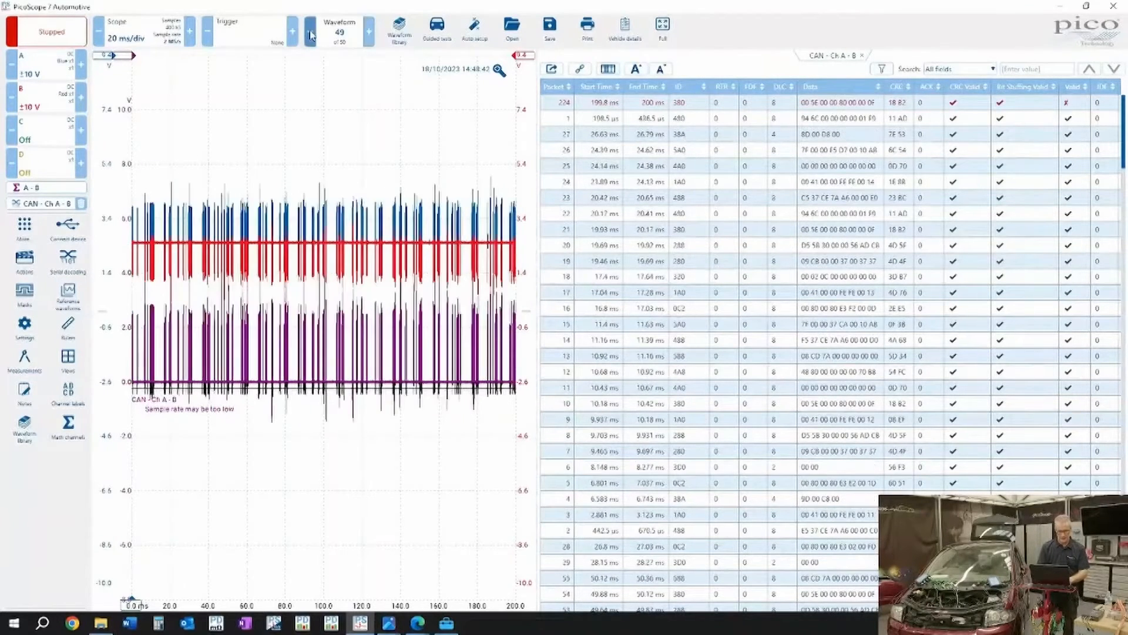
click(310, 36)
click(310, 35)
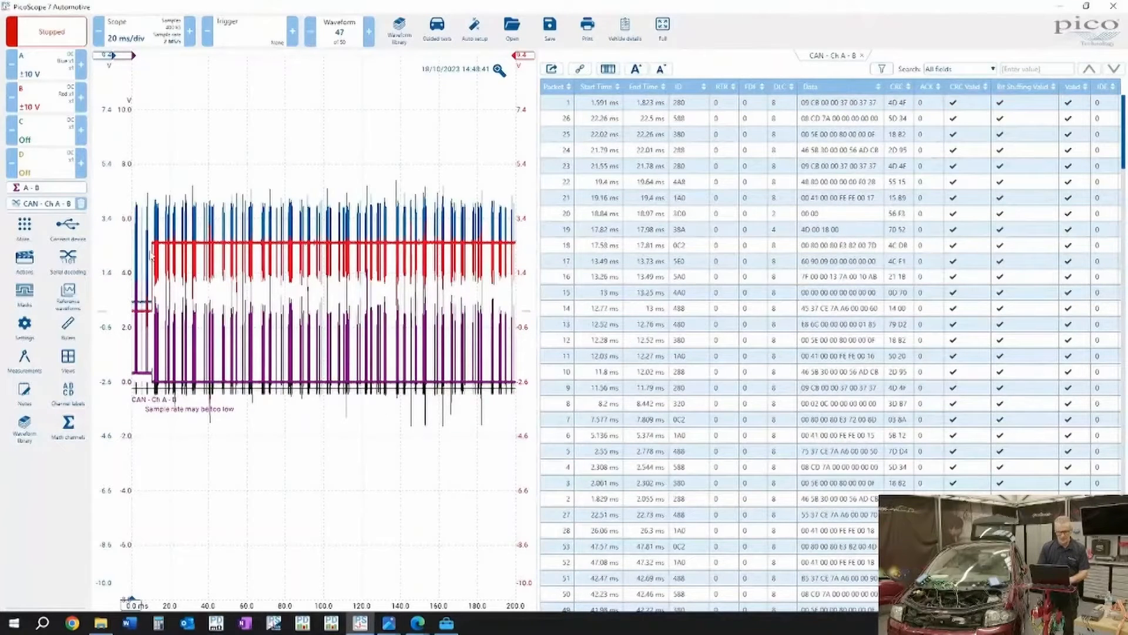
Step: Zoom into the signal drop at the start of waveform 47 to examine both channels, and return to the full view
click(499, 71)
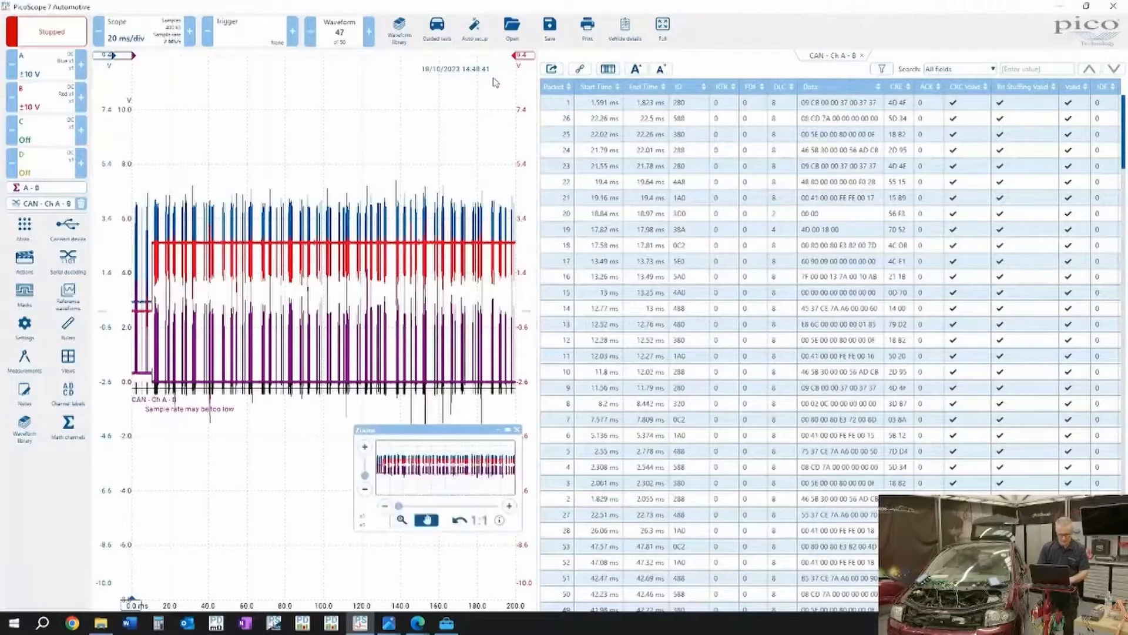
click(401, 519)
mouse_move(134, 171)
mouse_down()
mouse_move(176, 327)
mouse_move(187, 453)
mouse_up()
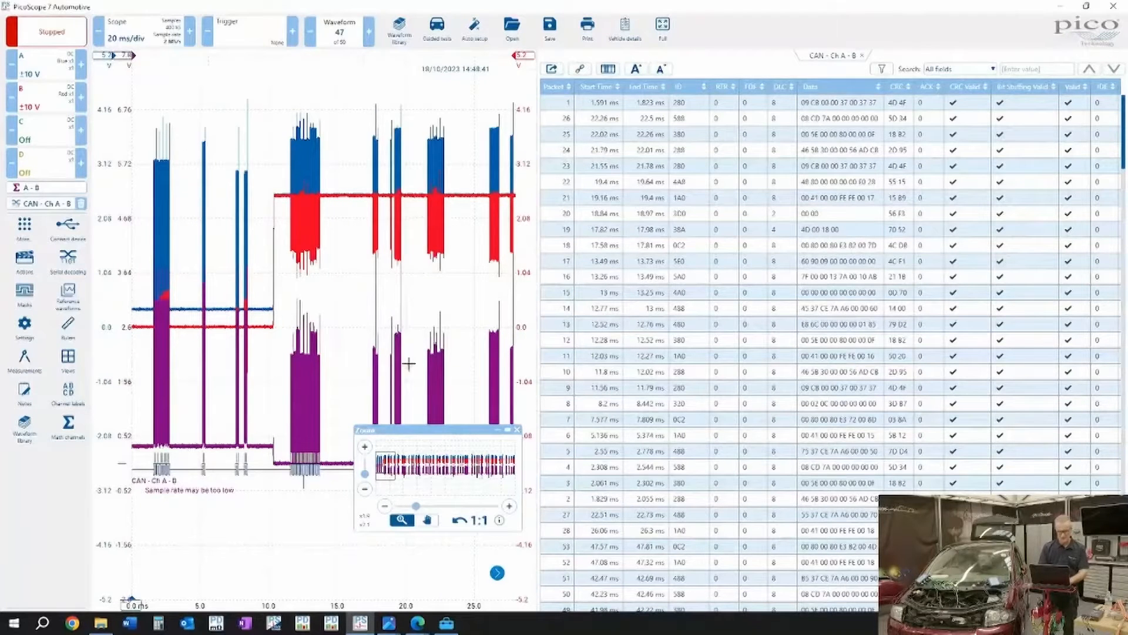
click(516, 429)
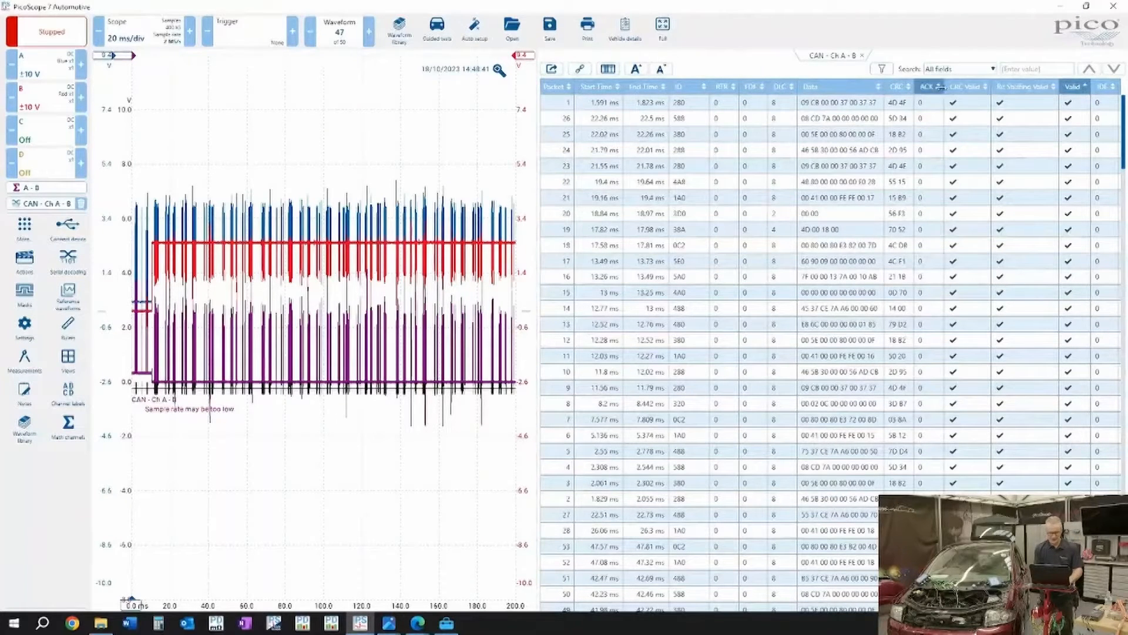
Step: Sort the decoded packet table by ACK and move the A - B math trace down, clear of the channel A and B traces
click(939, 86)
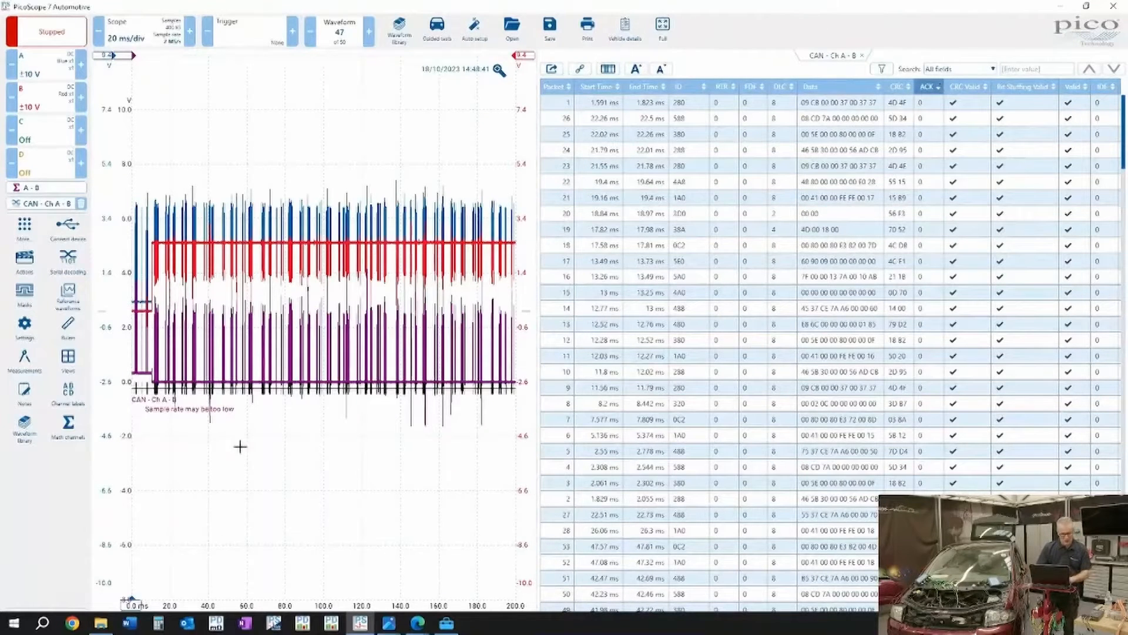
drag(128, 487, 129, 574)
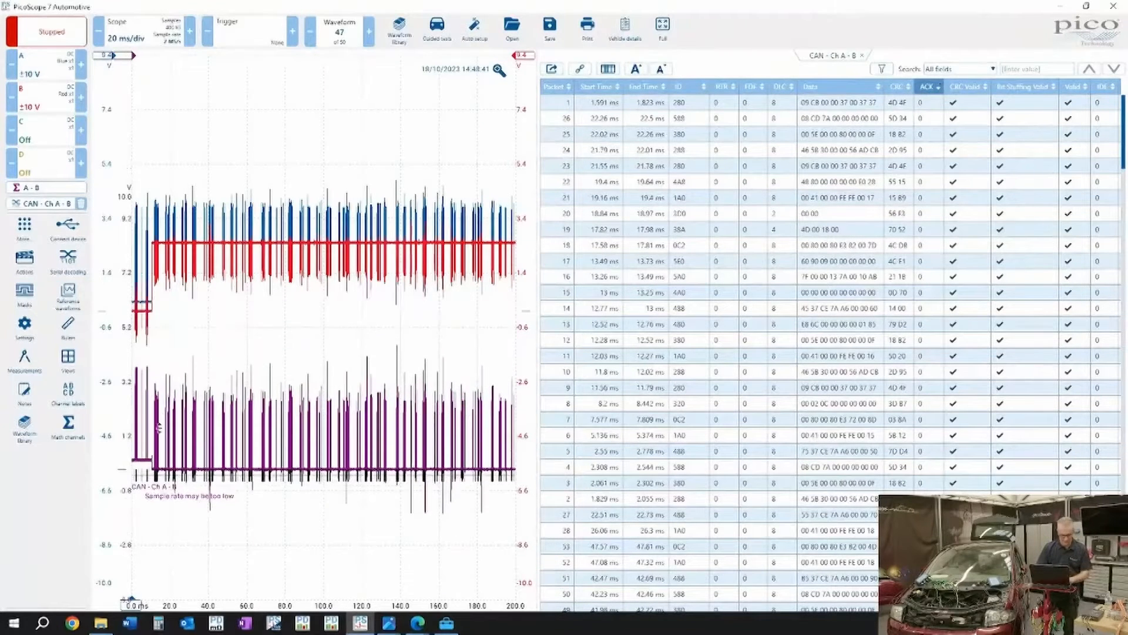
Step: Zoom the A - B trace progressively to the first decoded packet (ID 280) during the signal drop, and return to the full view
click(499, 70)
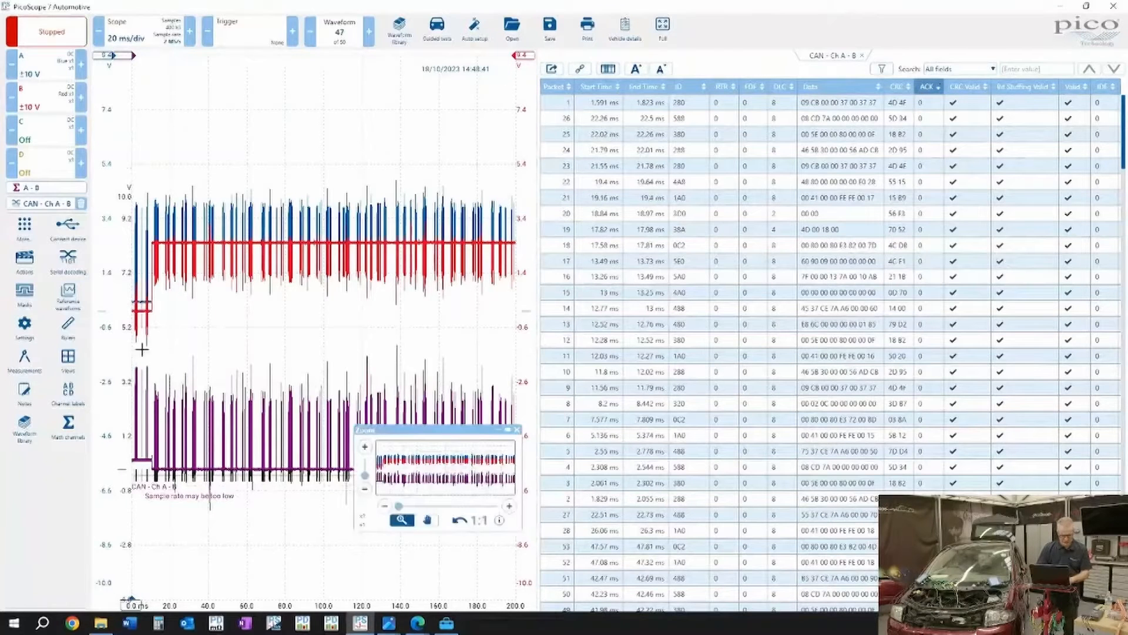
drag(133, 351, 161, 514)
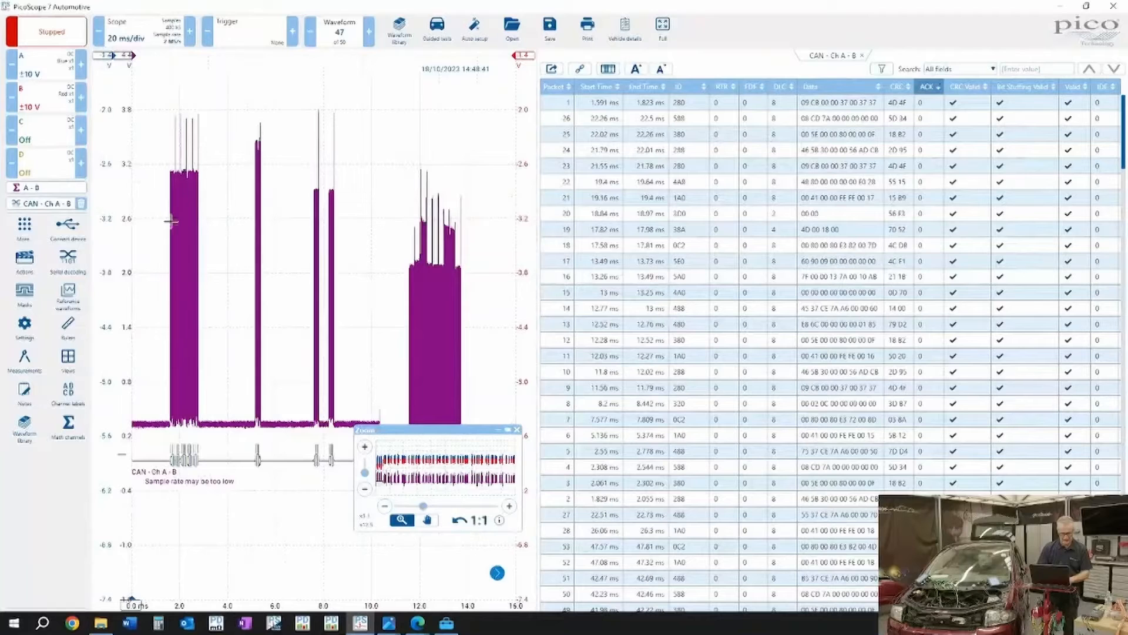
drag(156, 106, 226, 498)
drag(185, 105, 457, 572)
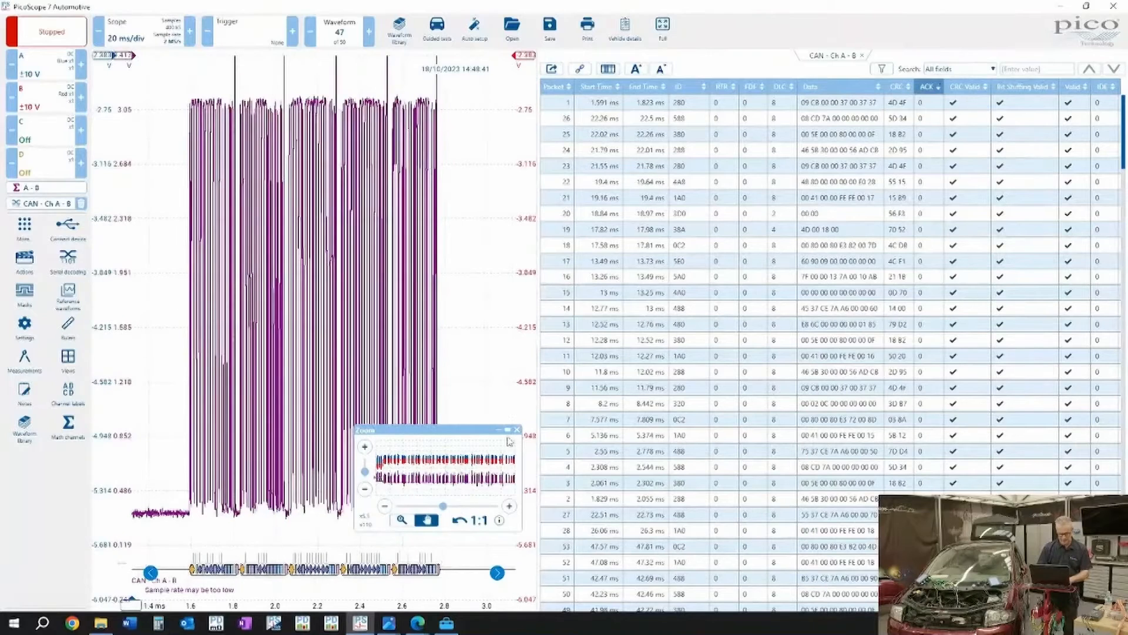
click(508, 430)
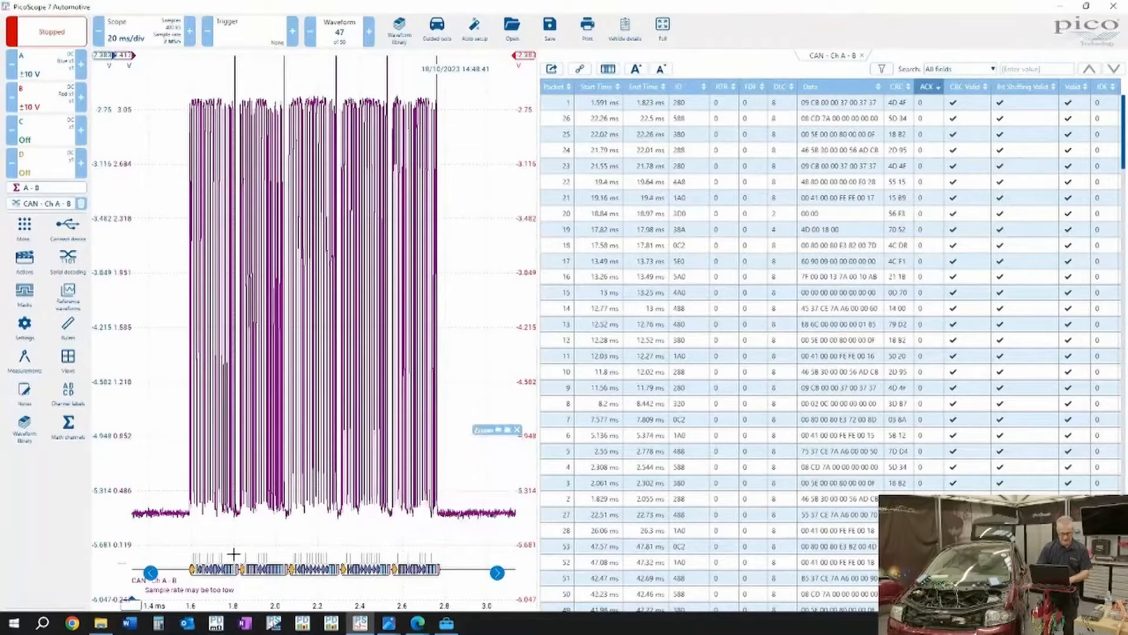
drag(158, 76, 271, 621)
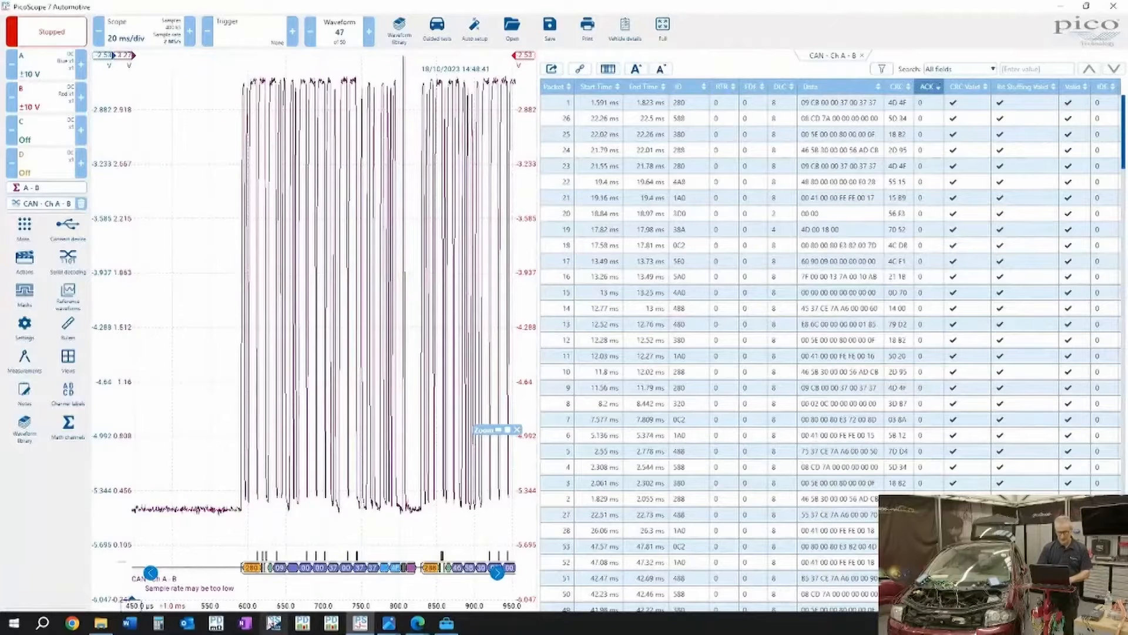
click(517, 430)
Step: Resume capturing to record another signal drop, stop the capture, and step back through the buffer to waveform 14
click(53, 34)
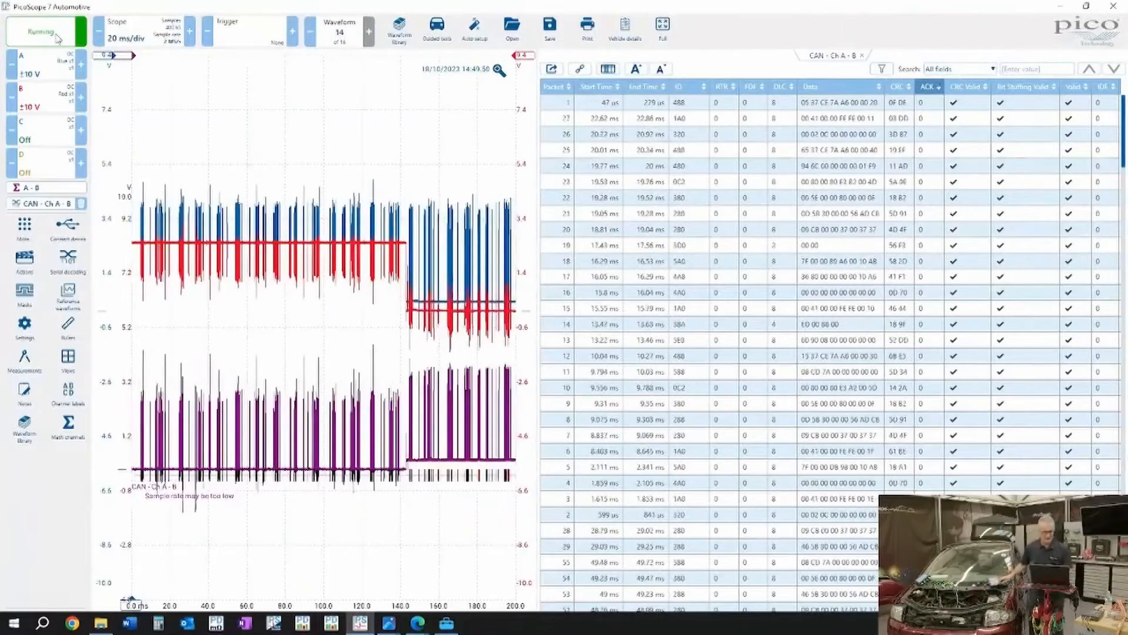
click(57, 36)
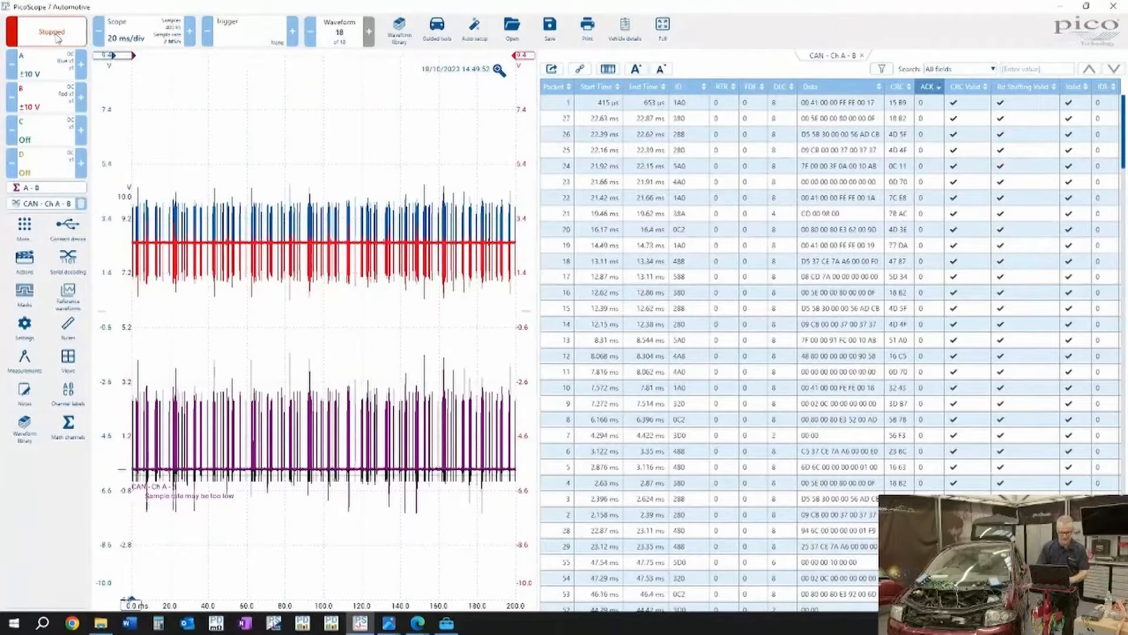
click(307, 41)
click(307, 41)
click(307, 41)
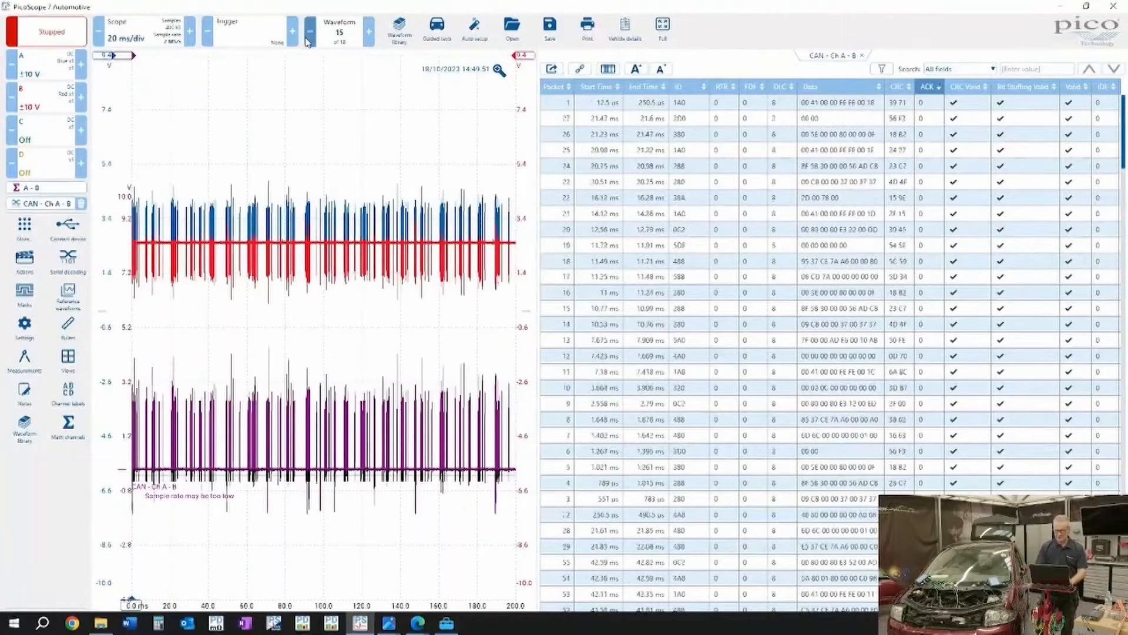
click(307, 41)
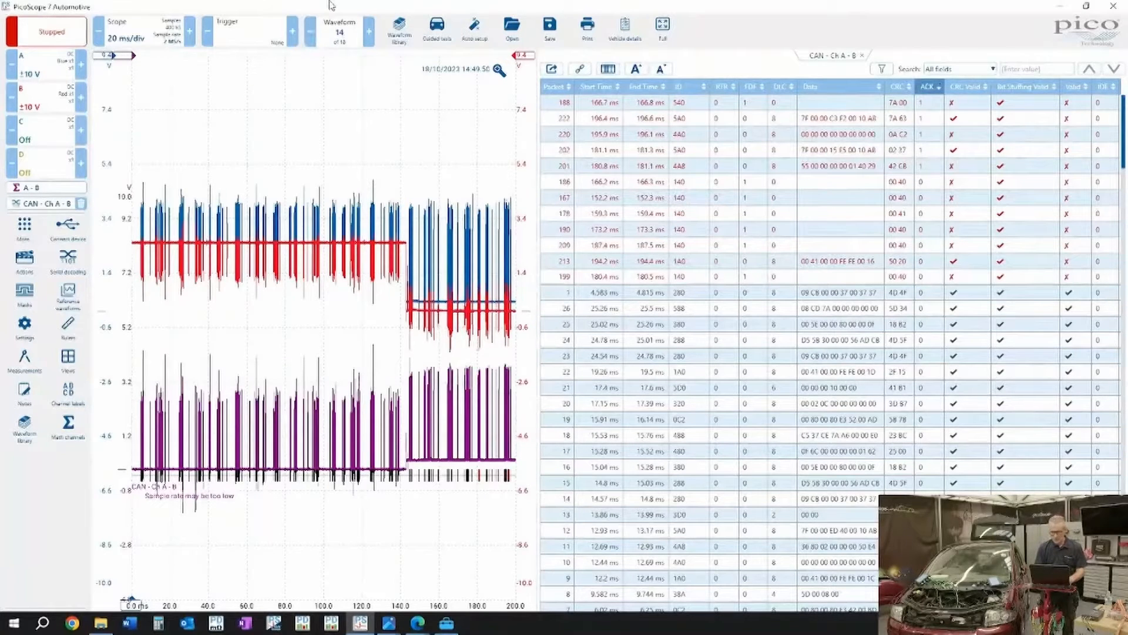
Step: Zoom the graph to invalid packet 222 (ID 5A0), mark its start with a time ruler, and return to the full view
click(829, 120)
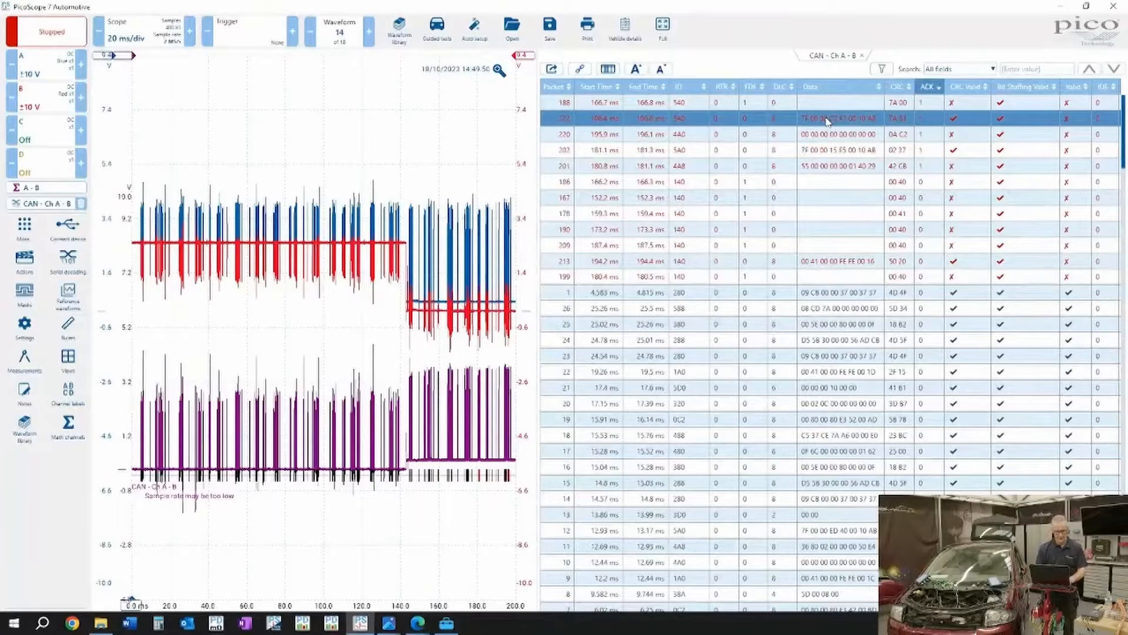
double_click(827, 120)
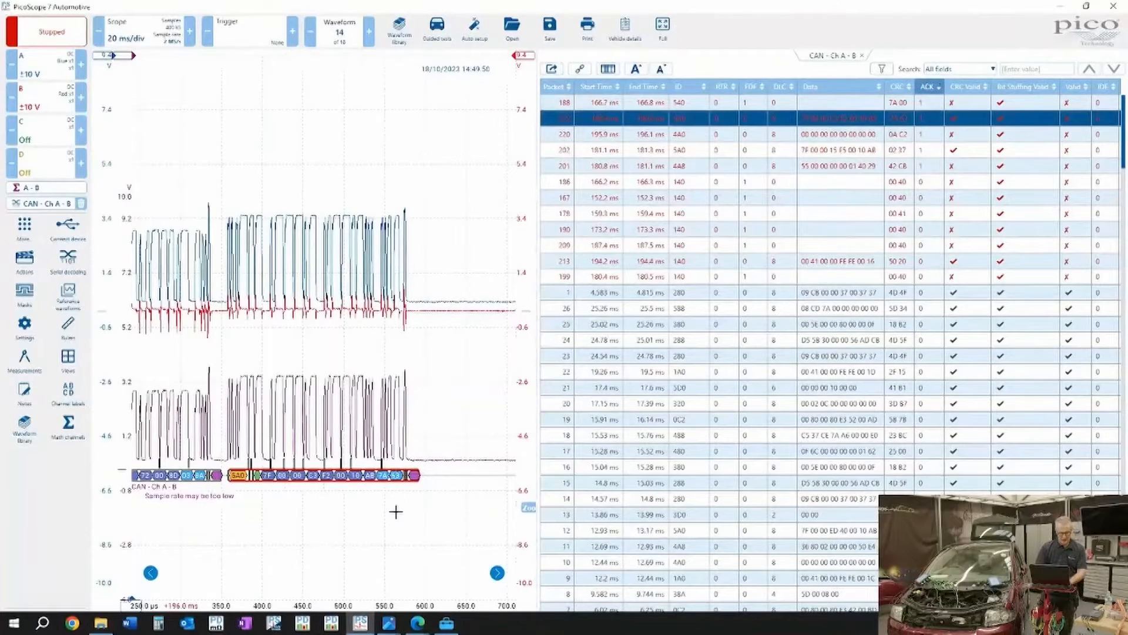
drag(130, 598, 231, 568)
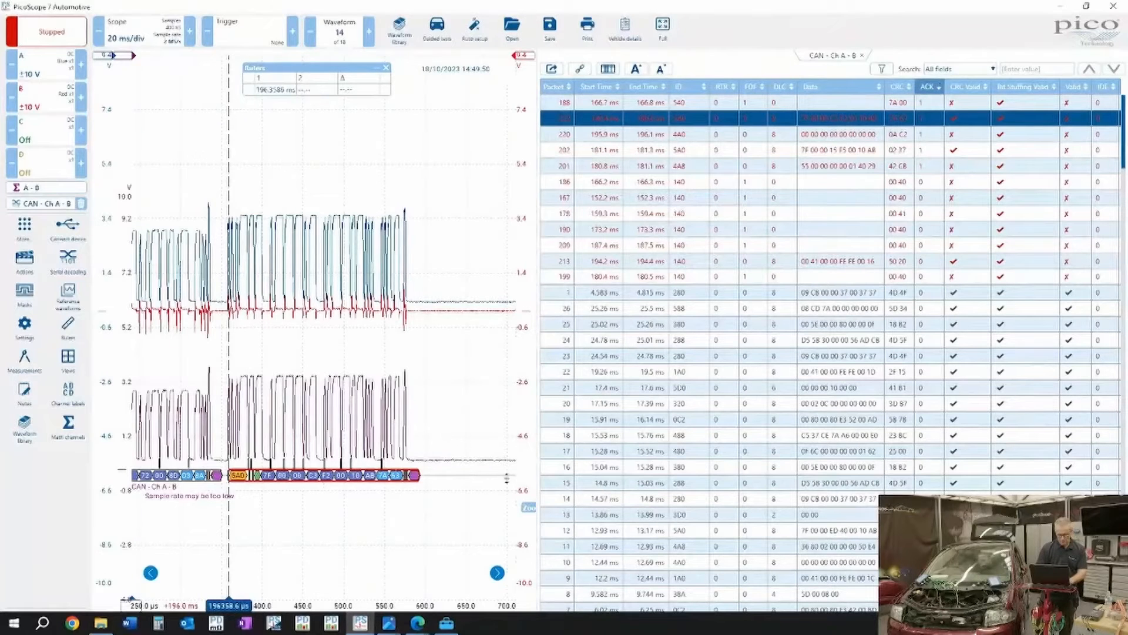
drag(527, 512, 464, 503)
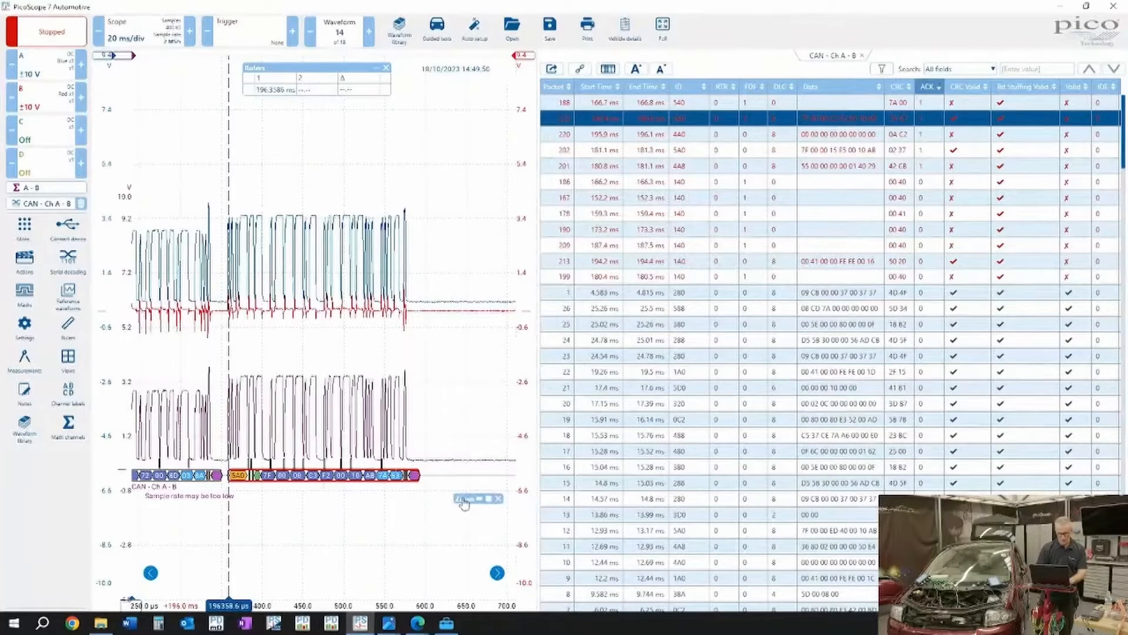
click(497, 499)
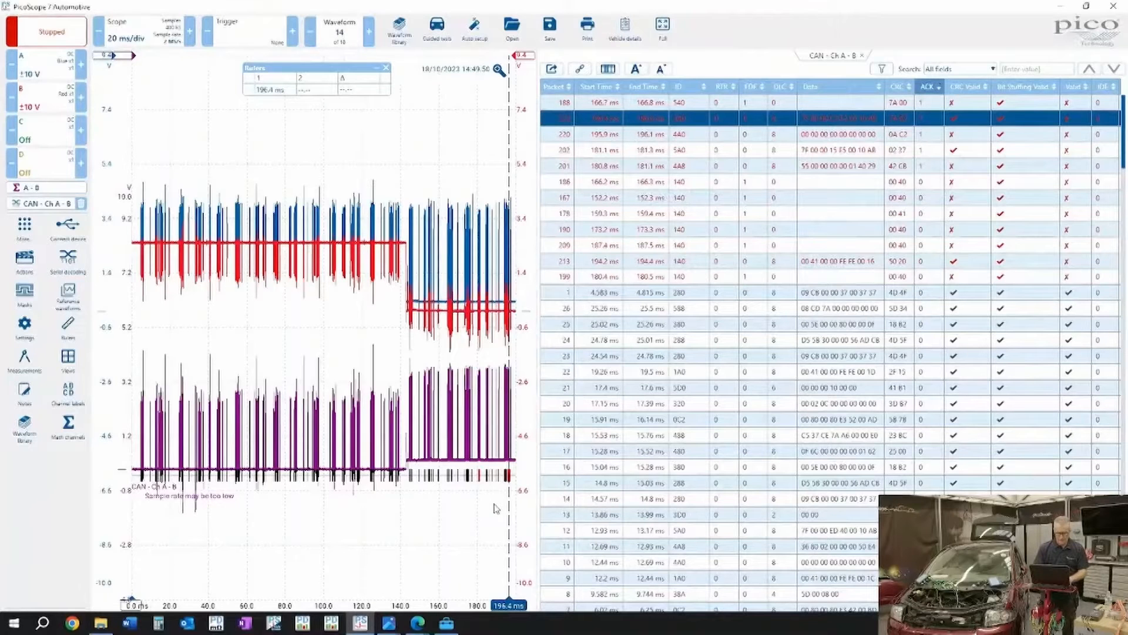
Step: Zoom the A - B trace to the packet with ID 1A0 near 82 ms, and move the rulers readout clear of the waveform
click(499, 69)
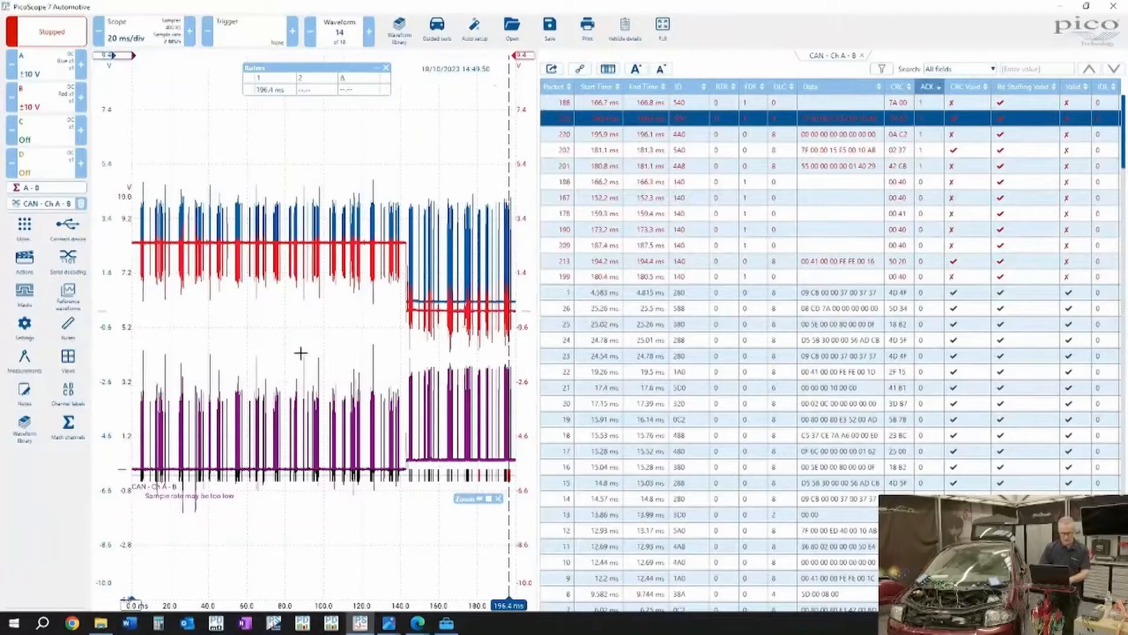
drag(285, 369, 301, 494)
drag(226, 157, 257, 489)
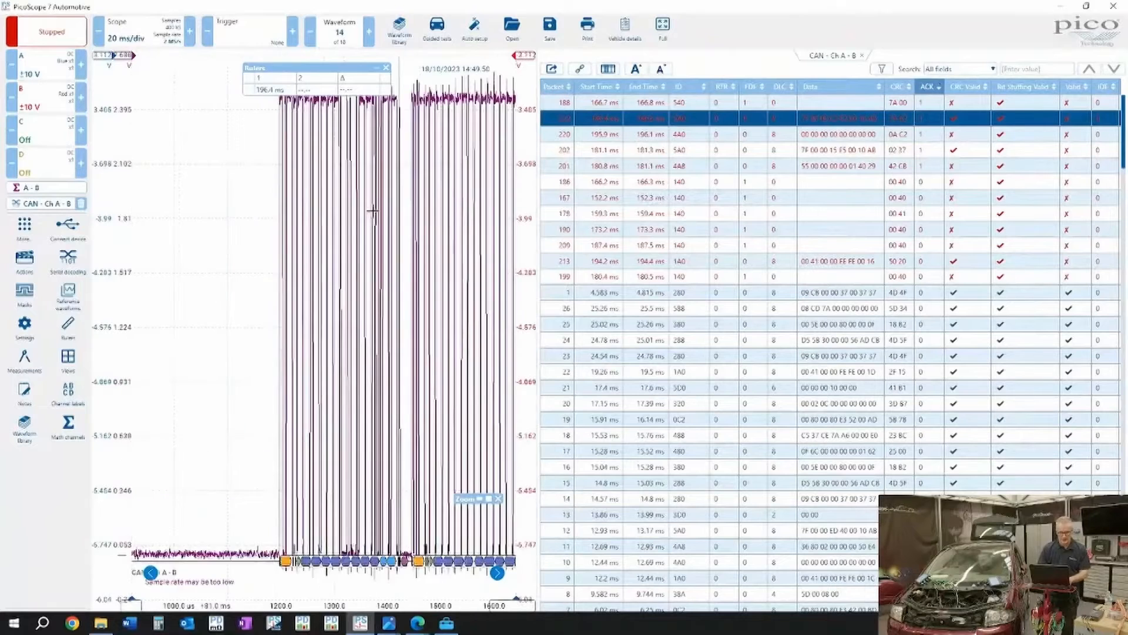
drag(288, 74, 146, 91)
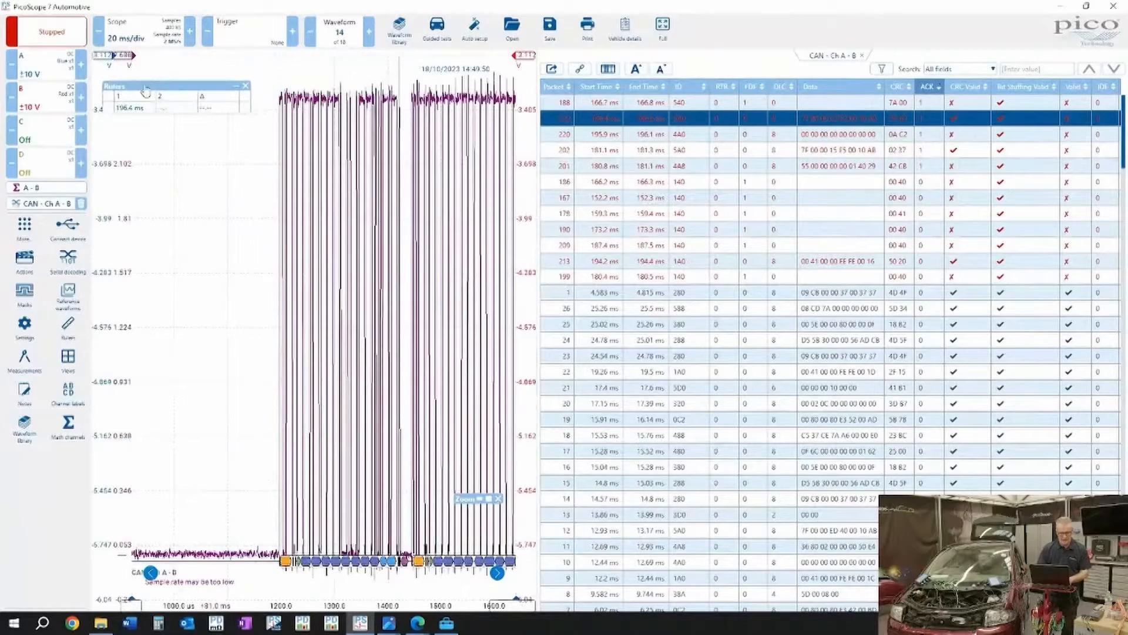
drag(263, 74, 419, 568)
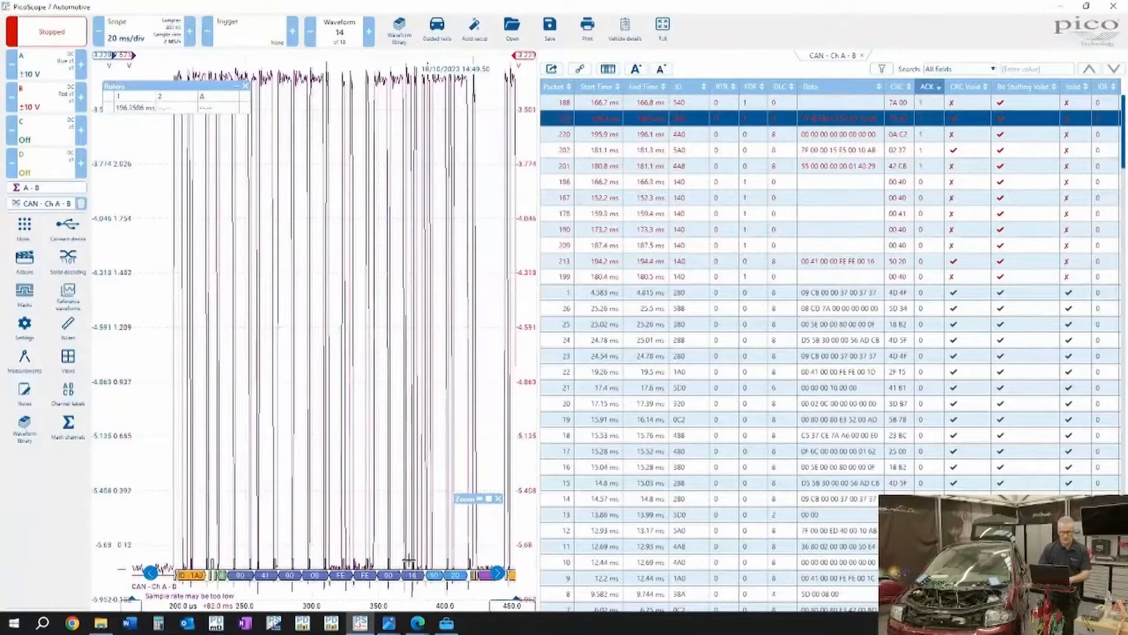
drag(154, 61, 458, 597)
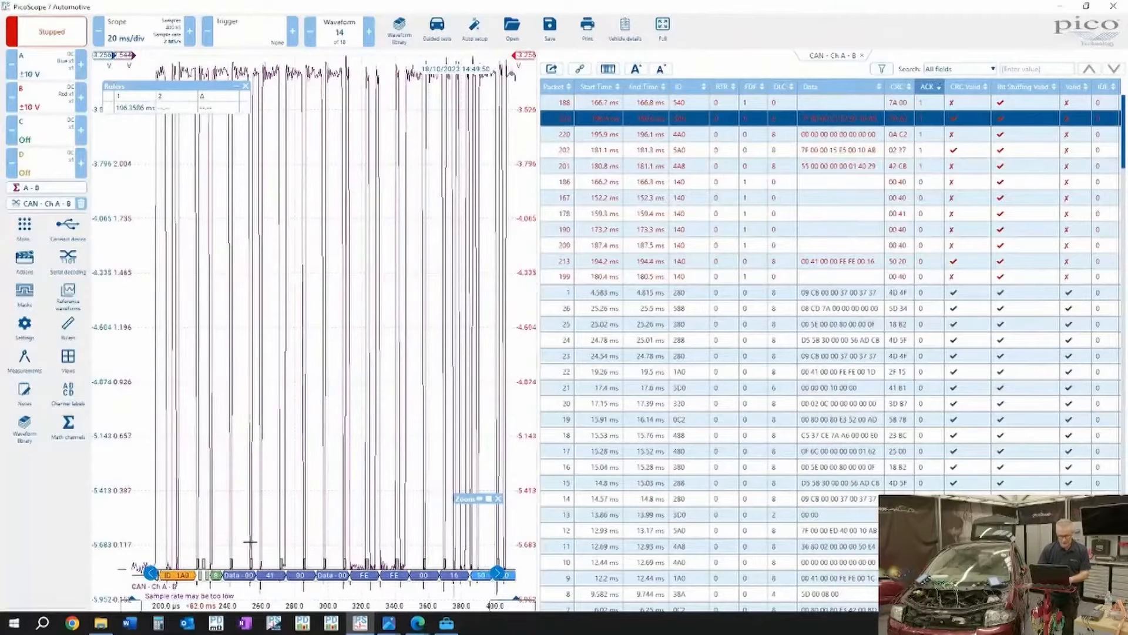
Step: Measure the stuffed bit in the first FE data byte with two time rulers, remove the rulers, and return to the full view
drag(128, 605, 365, 605)
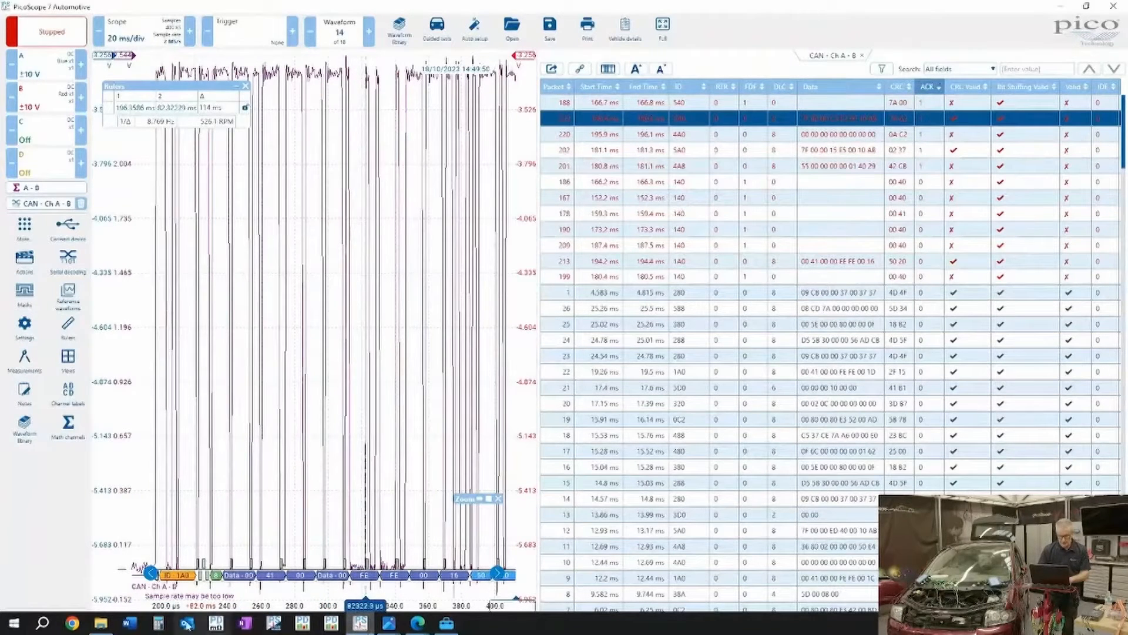
drag(502, 605, 354, 557)
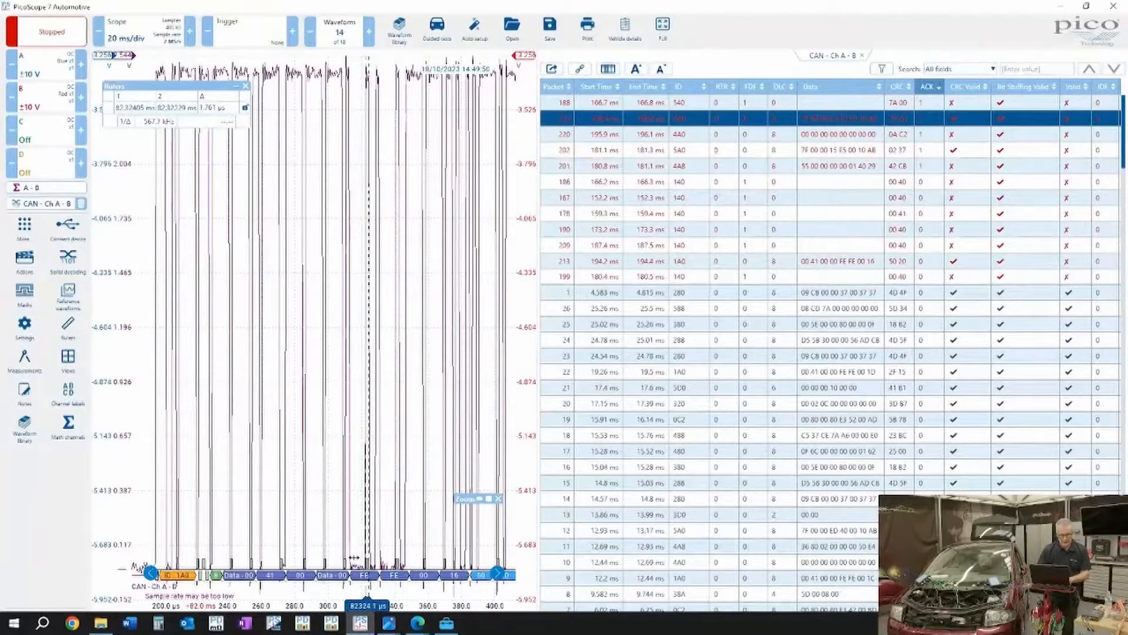
drag(353, 557, 354, 557)
drag(354, 557, 354, 558)
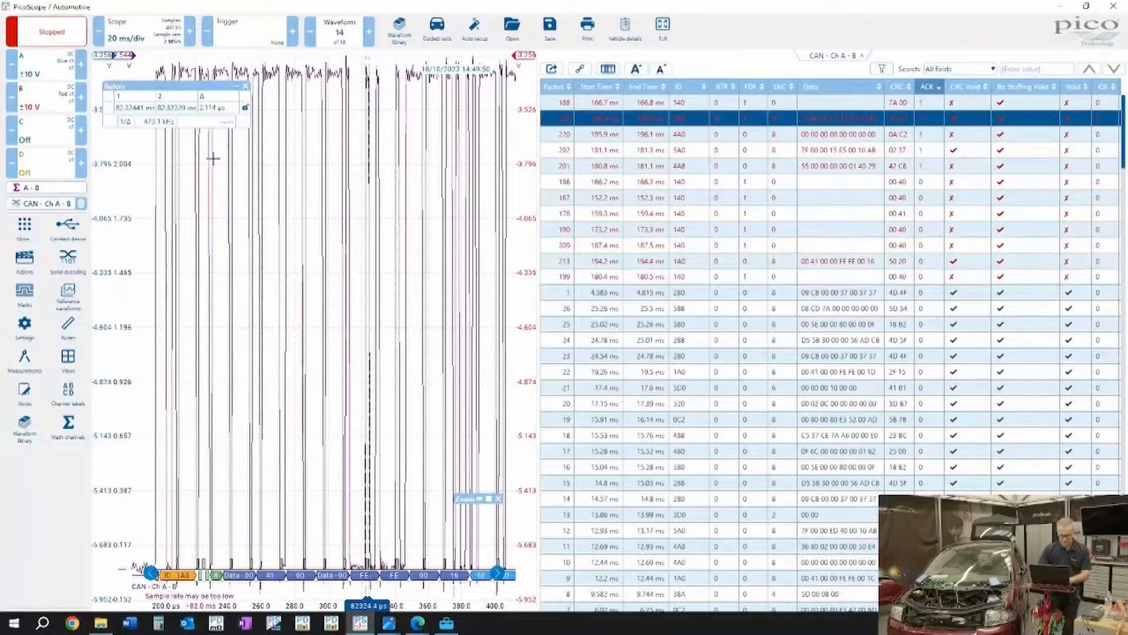
drag(351, 58, 379, 574)
drag(290, 354, 288, 352)
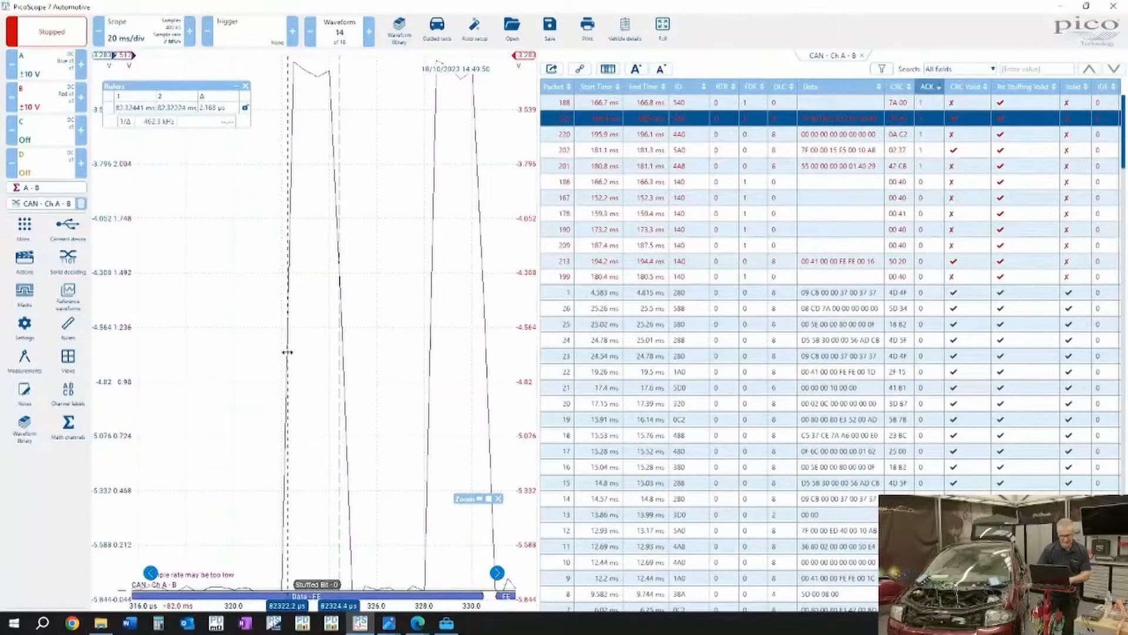
drag(337, 360, 336, 359)
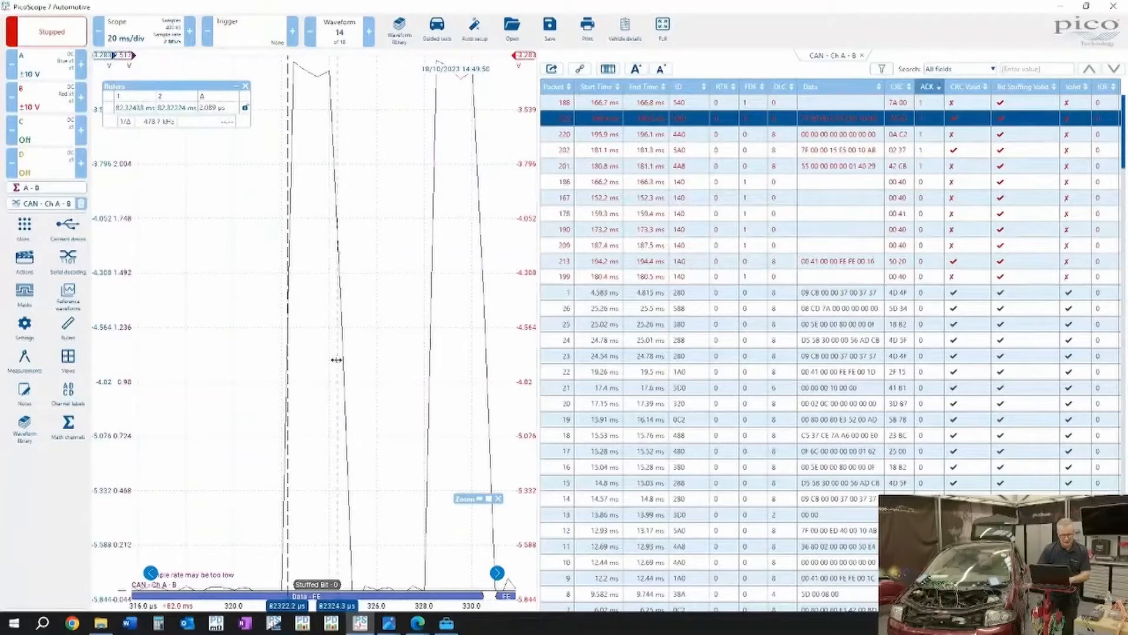
drag(336, 359, 335, 358)
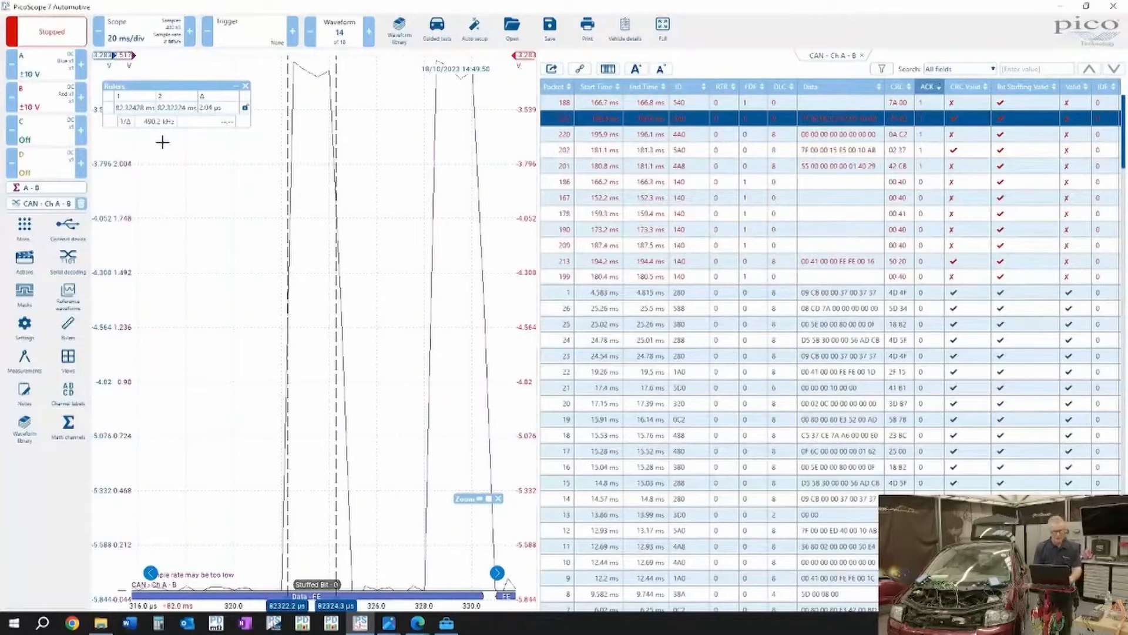
click(246, 87)
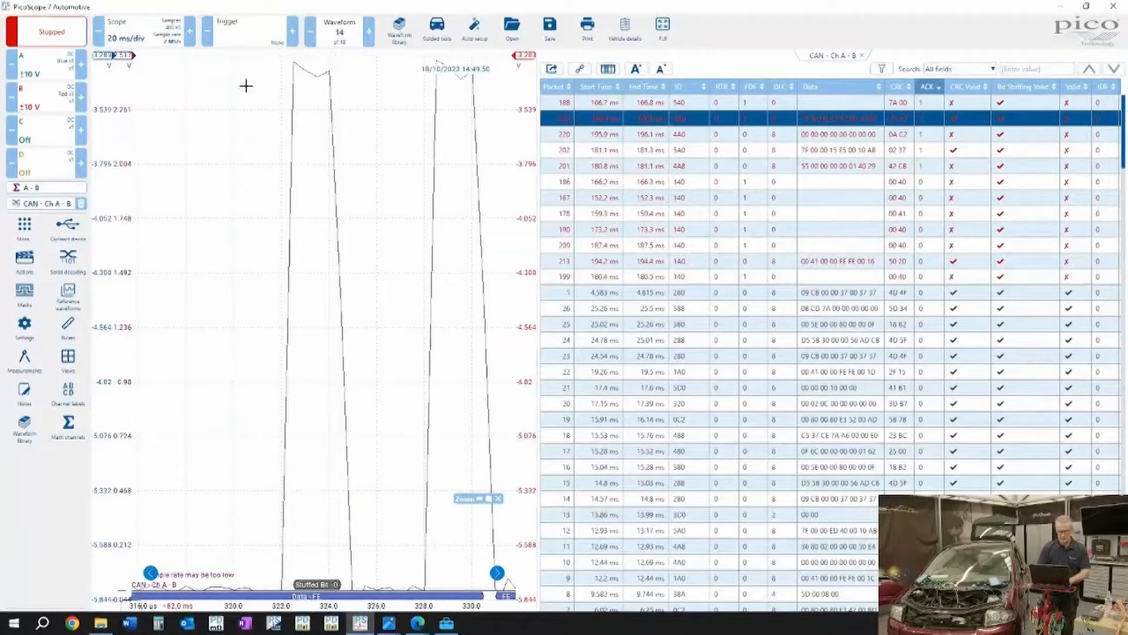
click(497, 498)
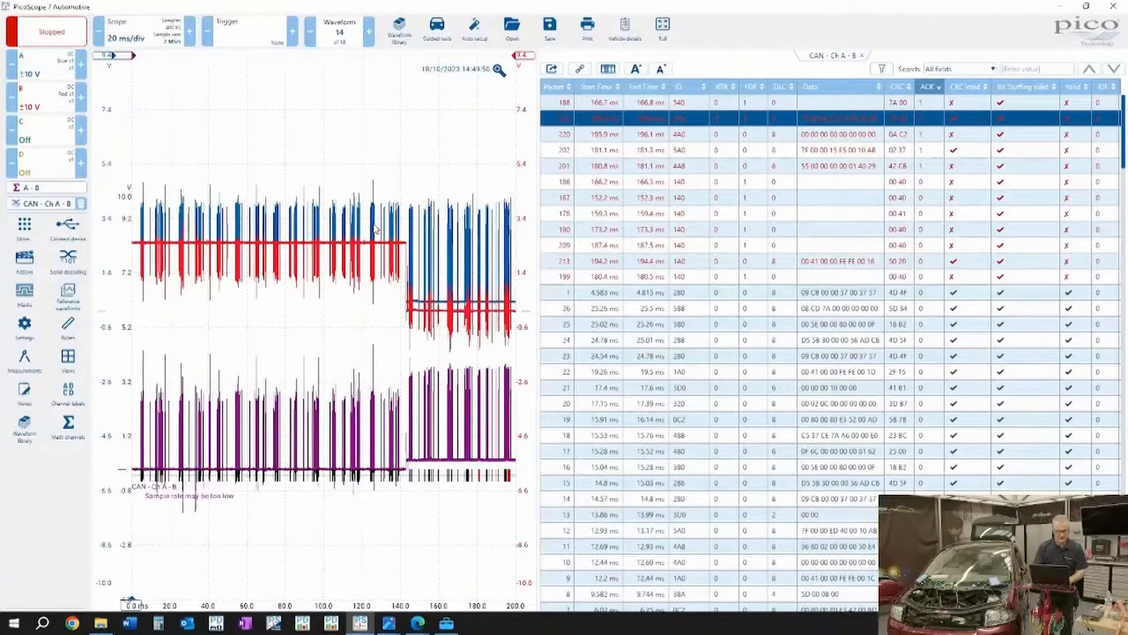
Step: Resume capturing and lengthen the timebase to 200 ms/div
click(40, 42)
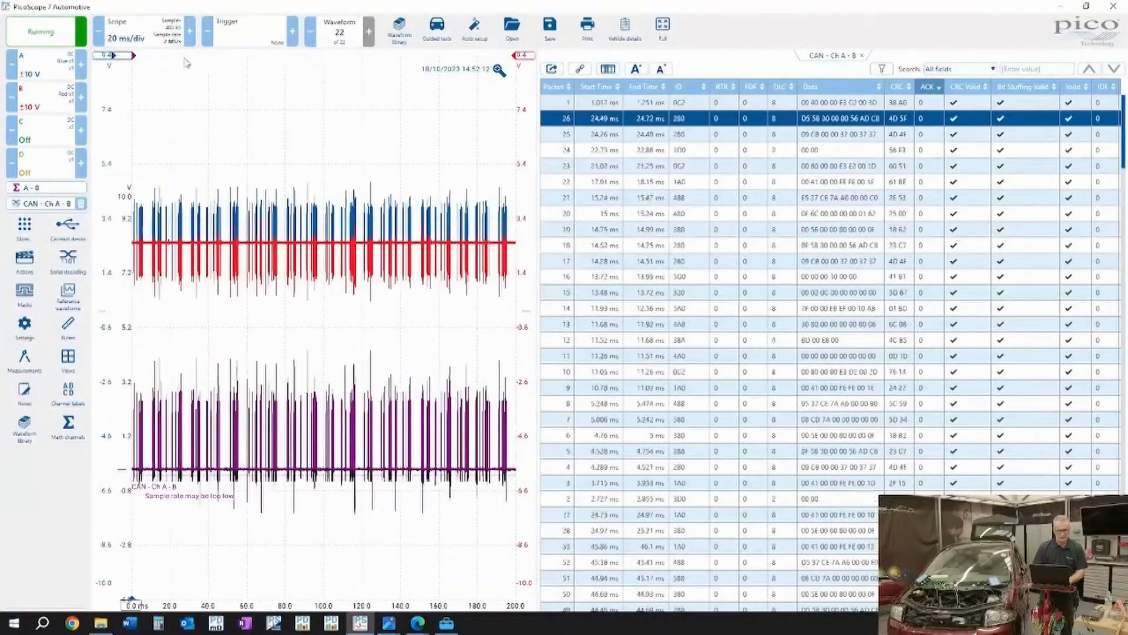
click(189, 30)
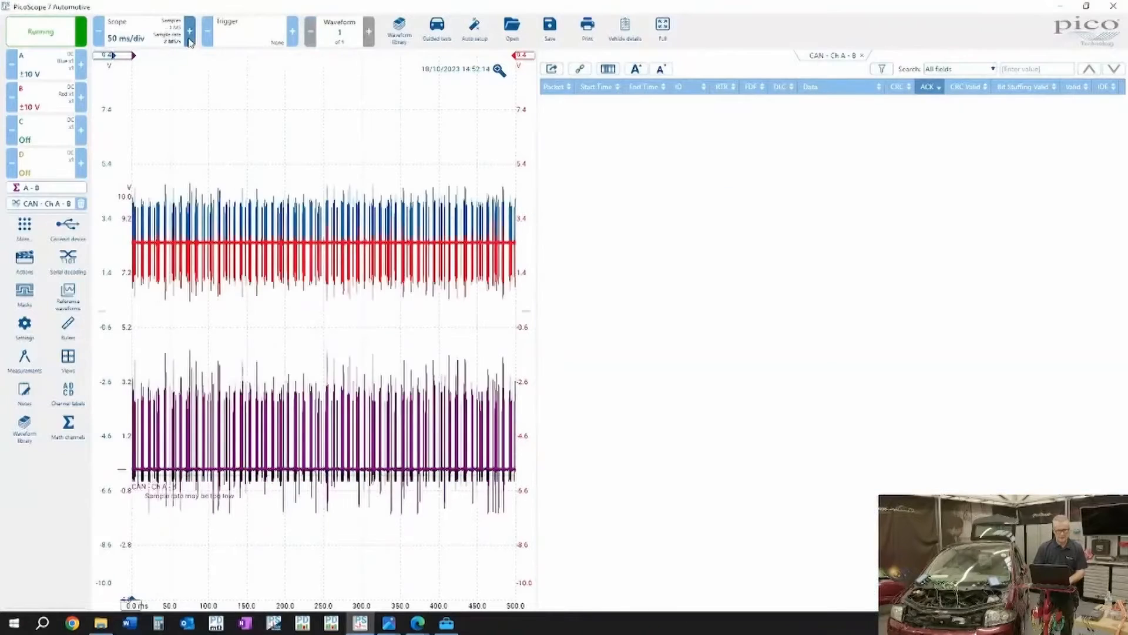
click(190, 36)
click(190, 40)
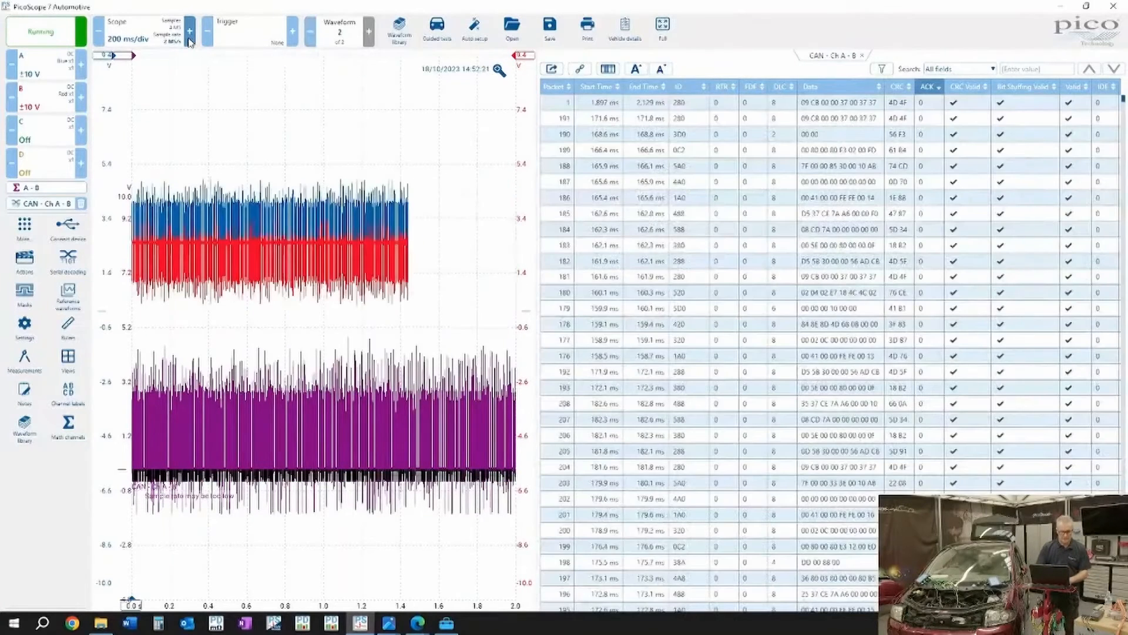
Step: Lower the target sampling rate to 1 MS/s in the scope's sampling settings
click(154, 38)
click(172, 74)
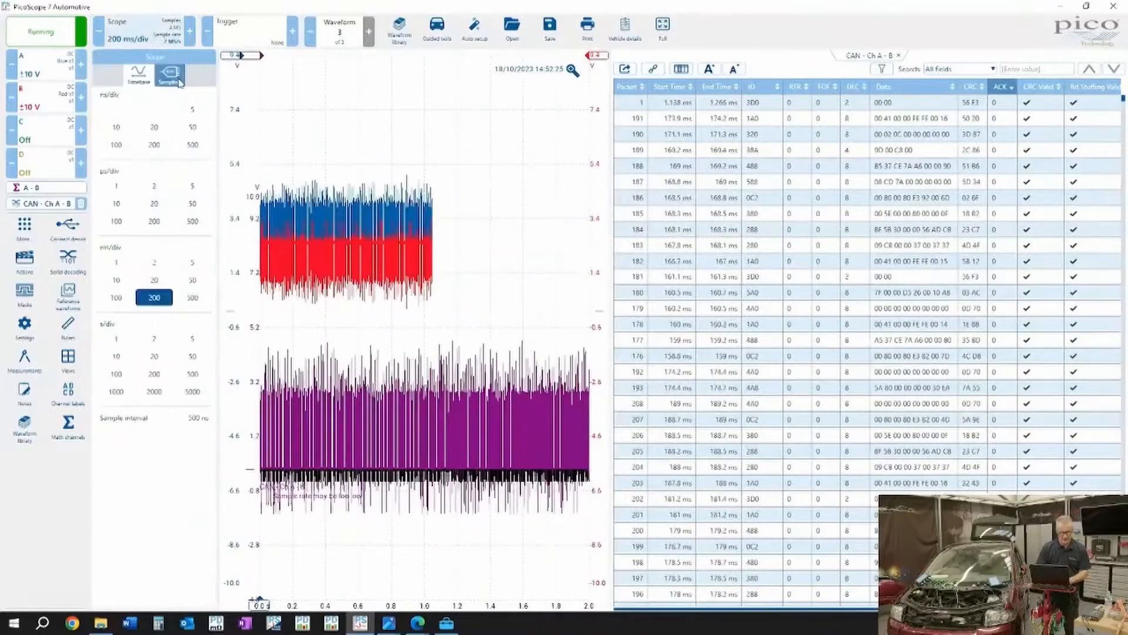
click(102, 180)
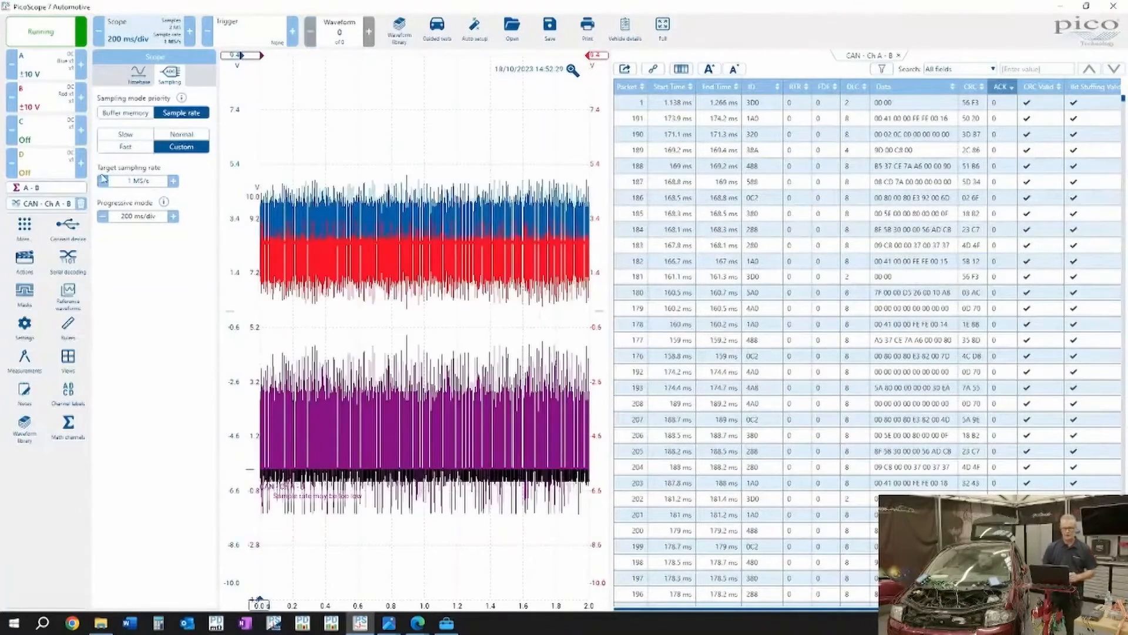
click(352, 159)
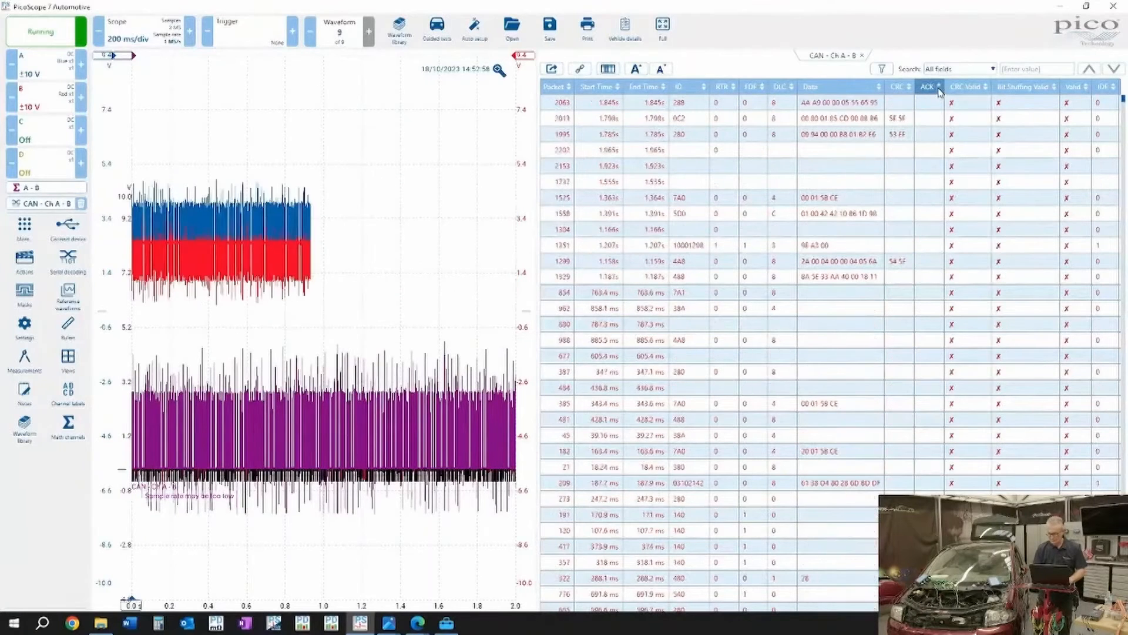
Step: Sort the decoded packets by ACK to bring the unacknowledged ones first, and restore the order by packet number
click(928, 86)
click(1031, 151)
click(558, 308)
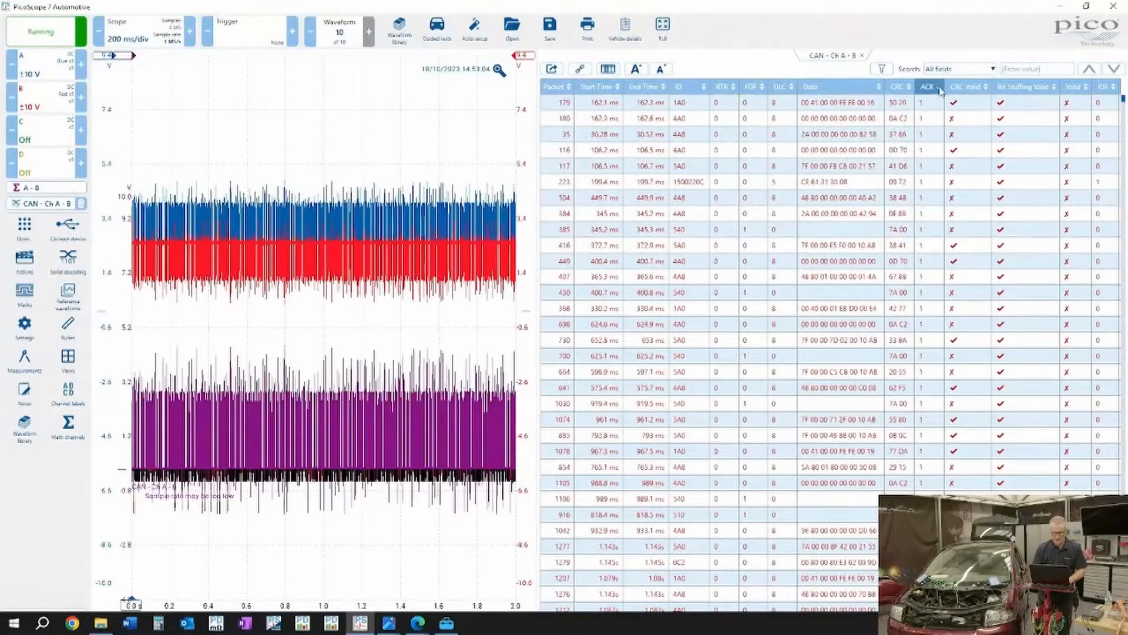
click(568, 87)
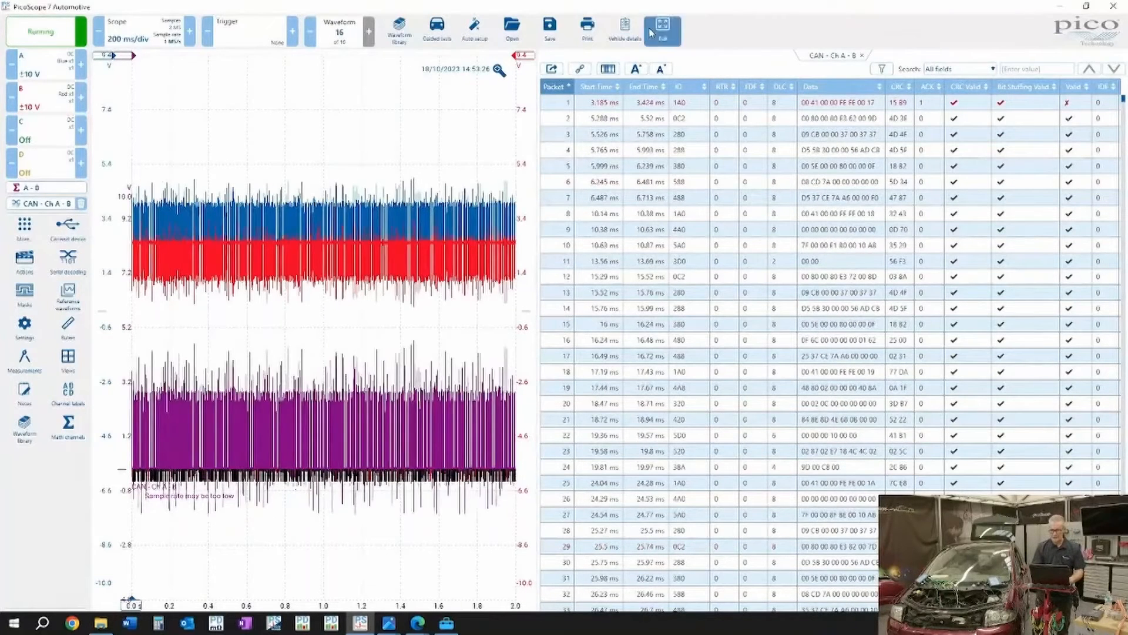
Step: Try filtering the decoded packets to IDs containing 1A0, and remove that filter again
click(883, 70)
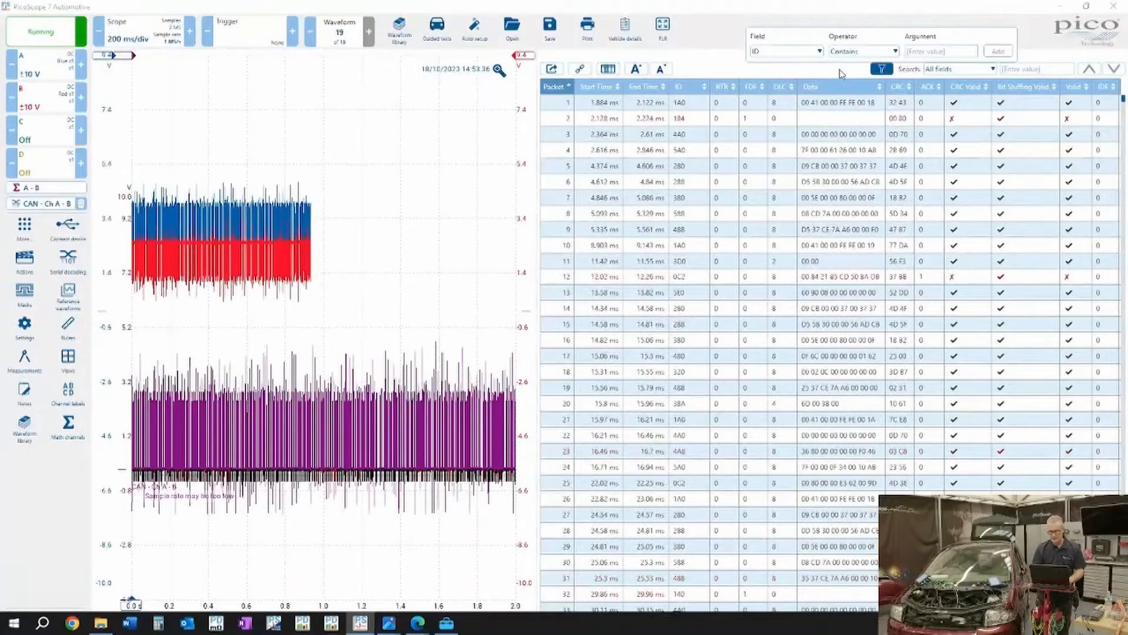
click(921, 51)
key(Caps_Lock)
text(1A0)
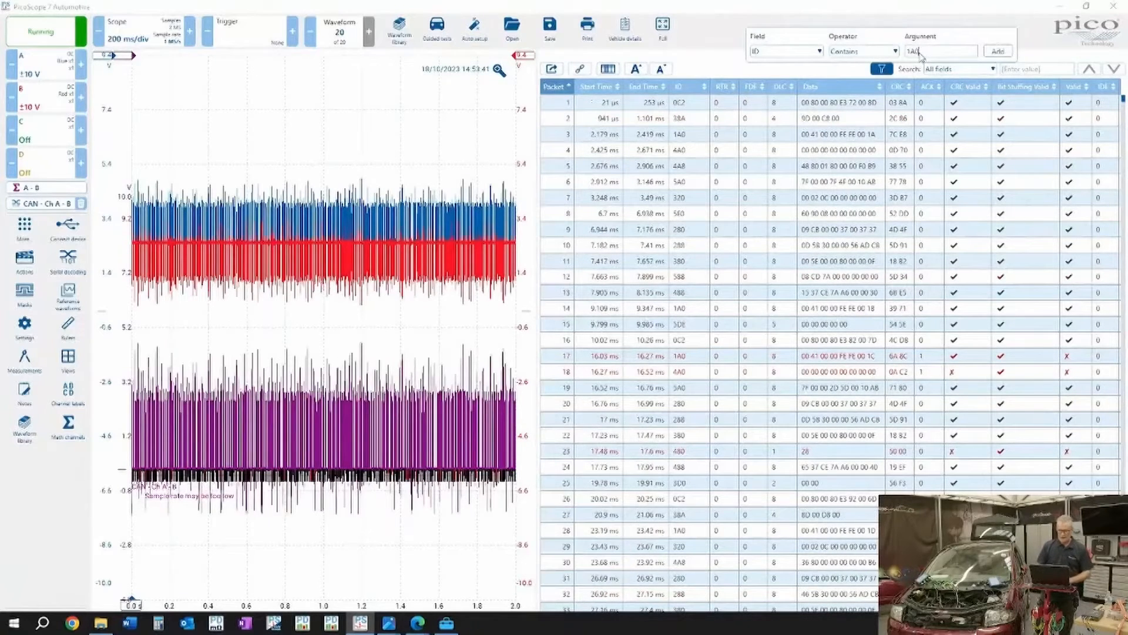
key(Return)
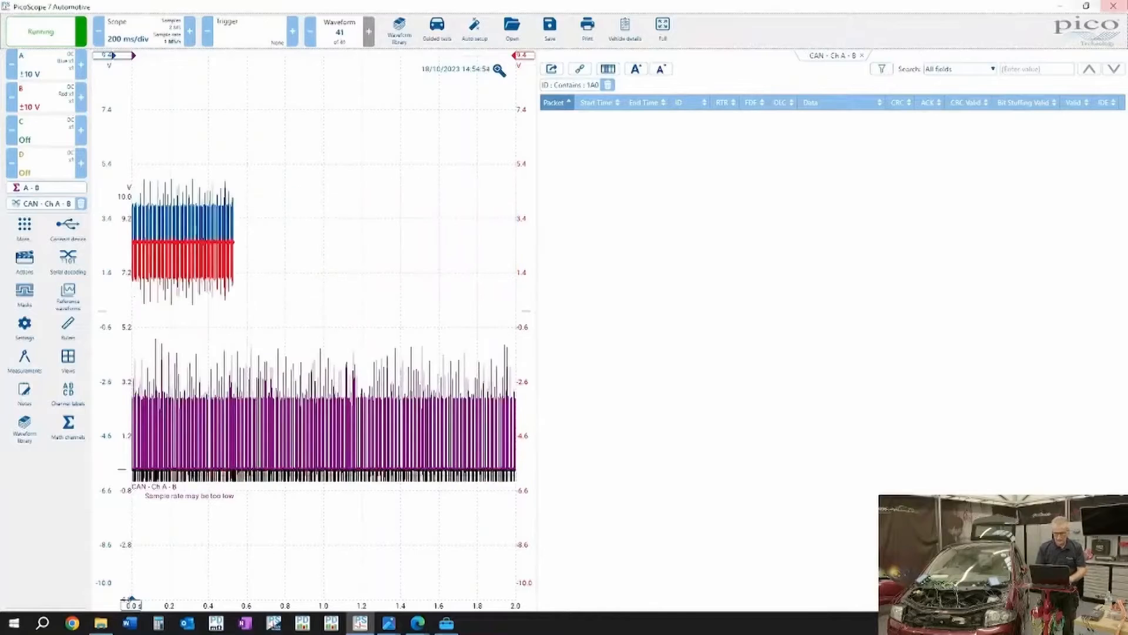
click(608, 86)
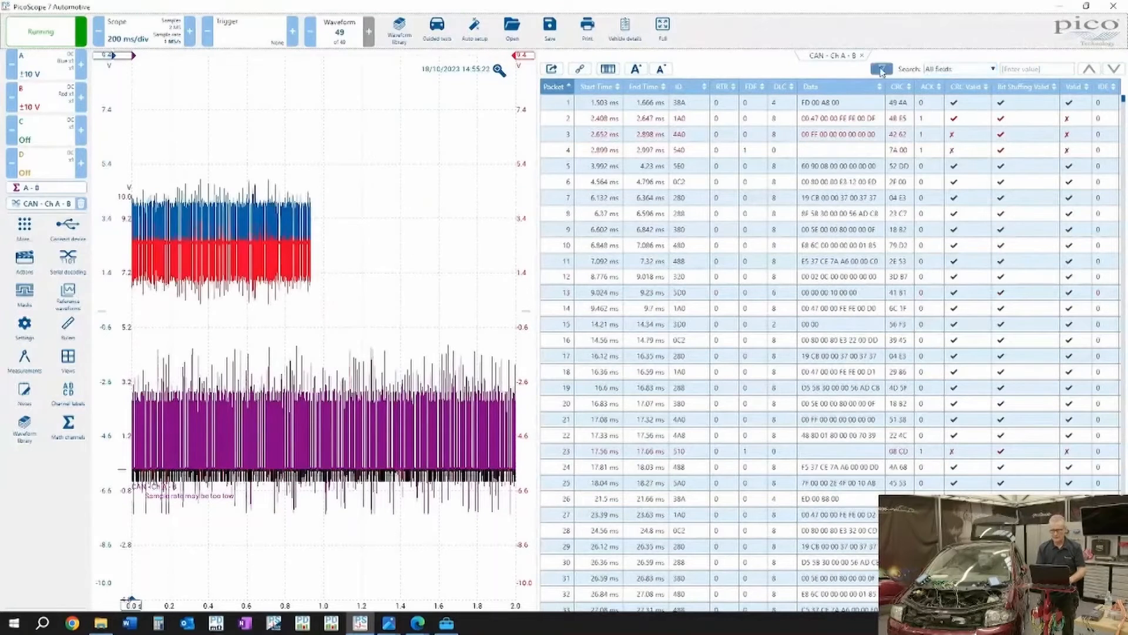
Step: Filter the decoding table to packets whose ID contains 1A0, and select one of the listed packets
click(882, 70)
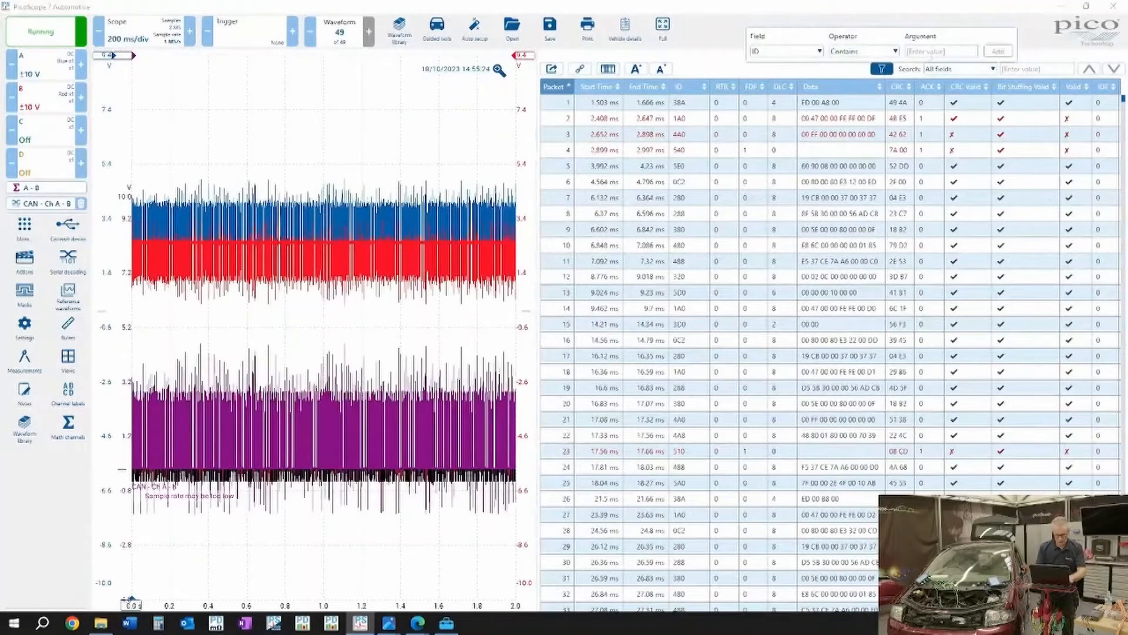
click(930, 51)
text(1A0)
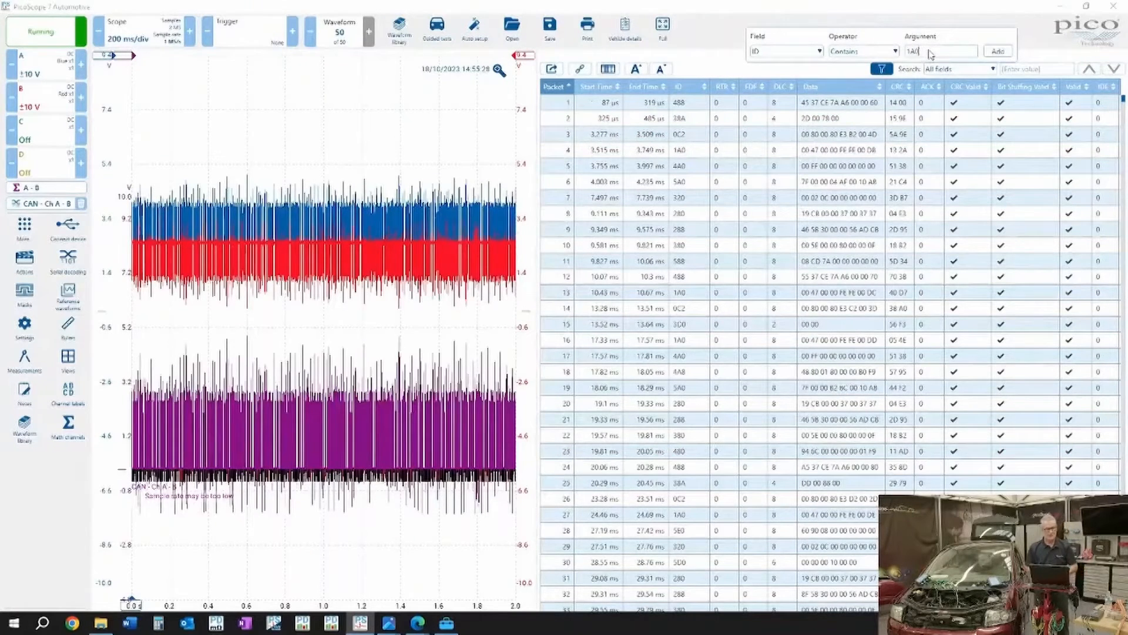
key(Return)
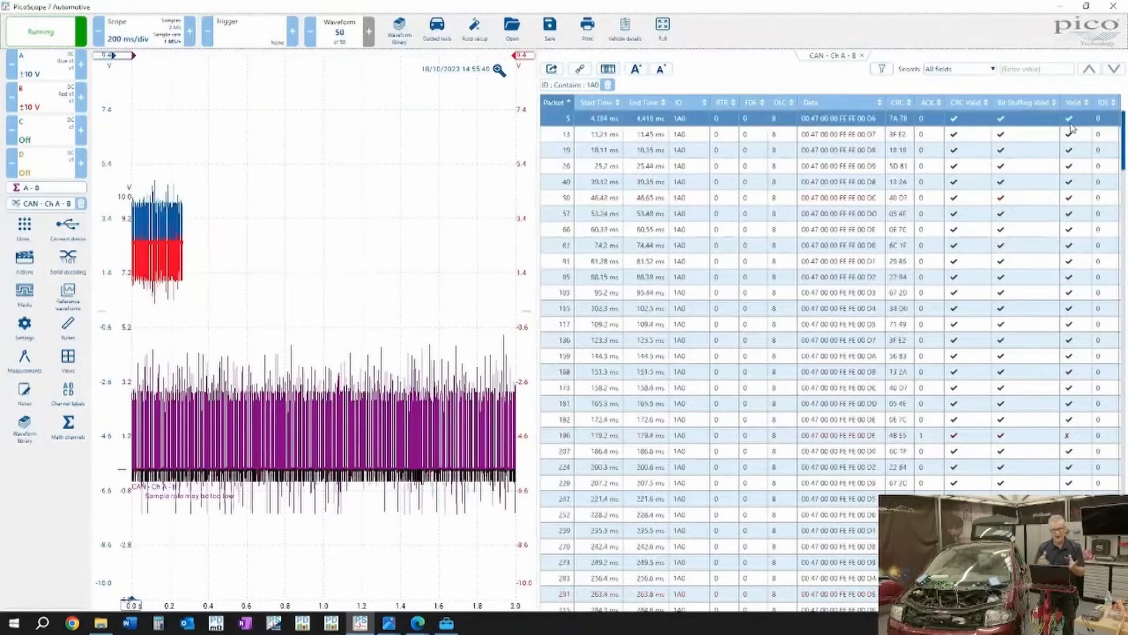
click(552, 168)
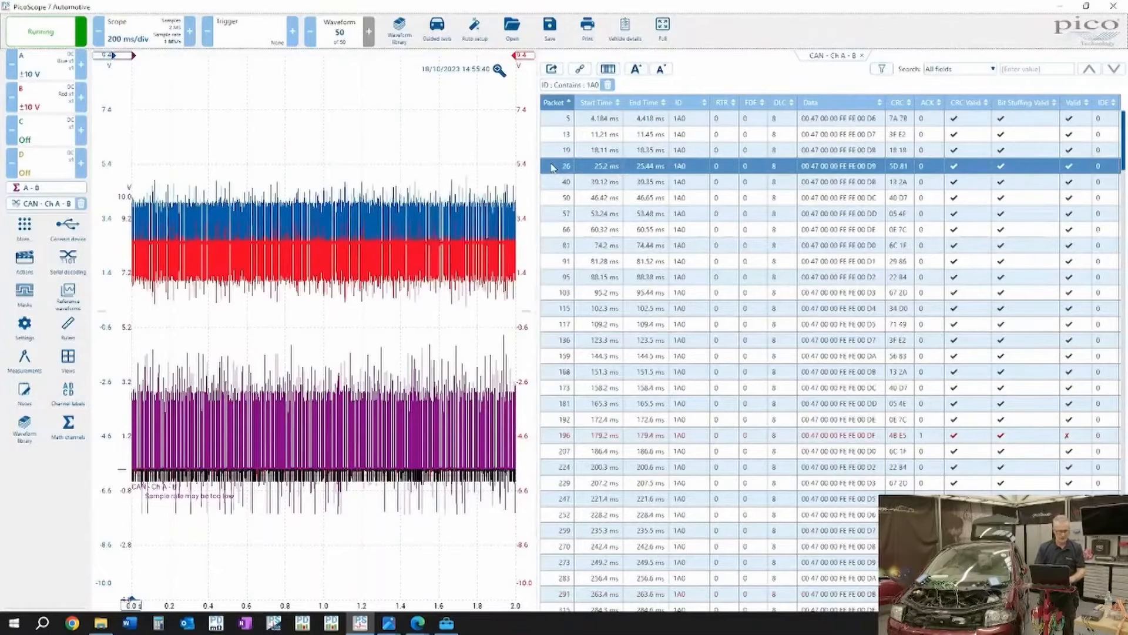
Step: Stop capturing and export the filtered packet table to a CSV file named AUDI EXPORT in the ROUND 3 folder
click(51, 34)
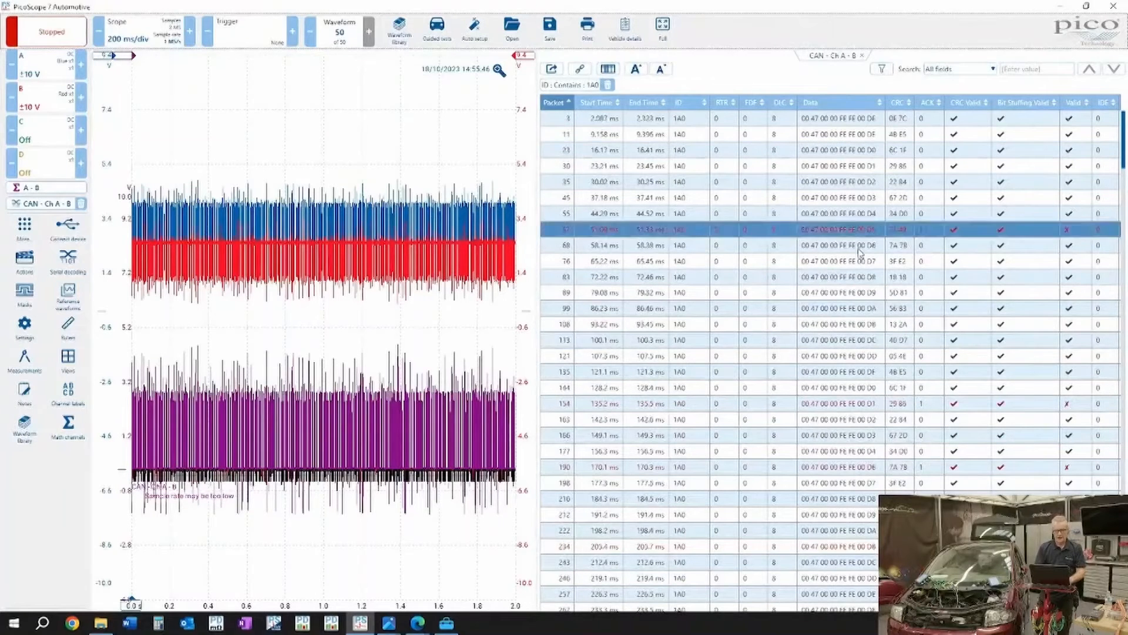
click(551, 70)
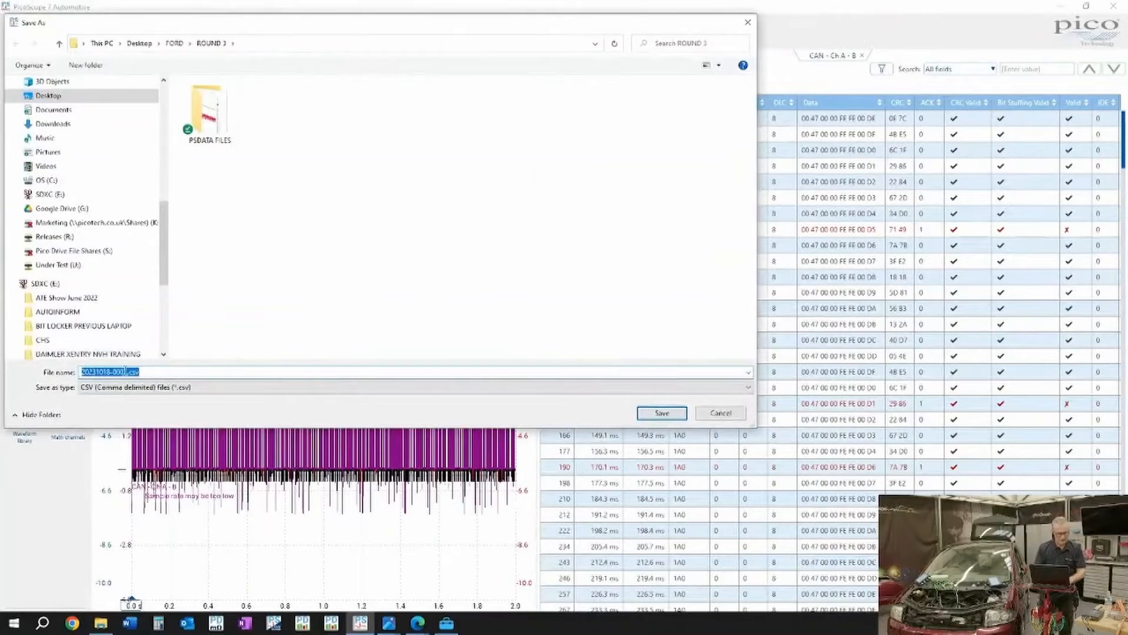
drag(129, 371, 41, 379)
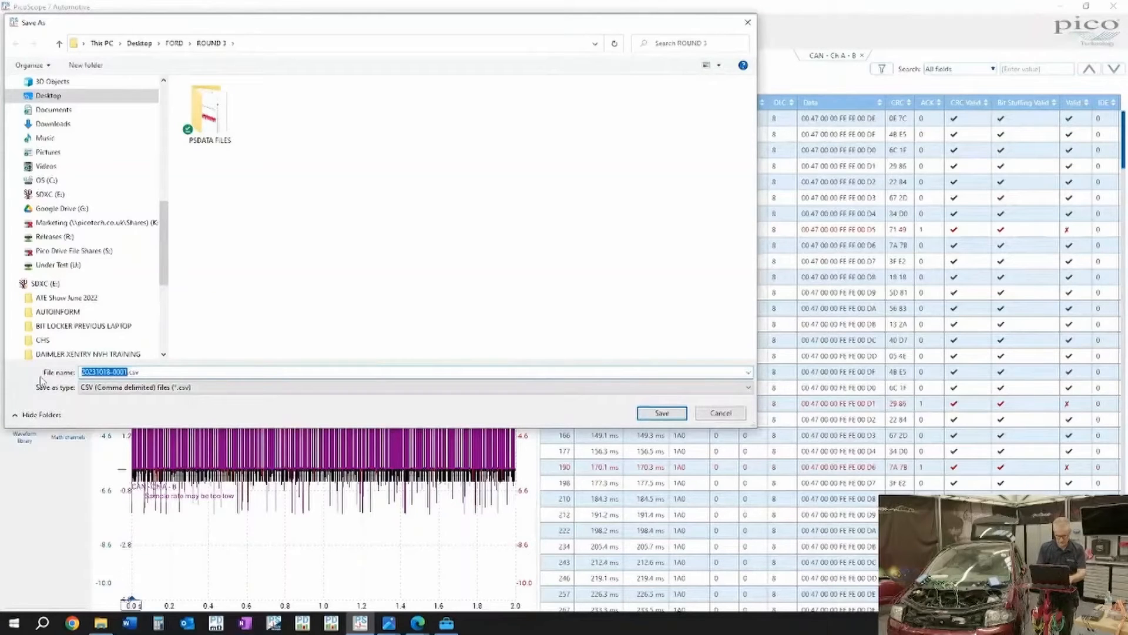
text(AUDI EXPORT)
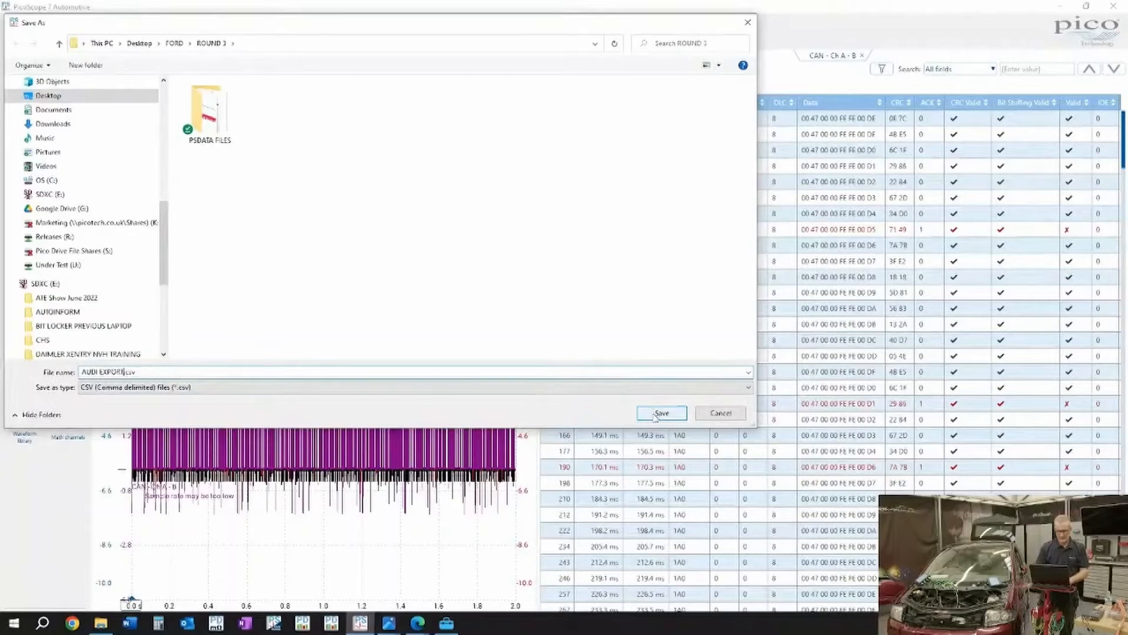
click(659, 413)
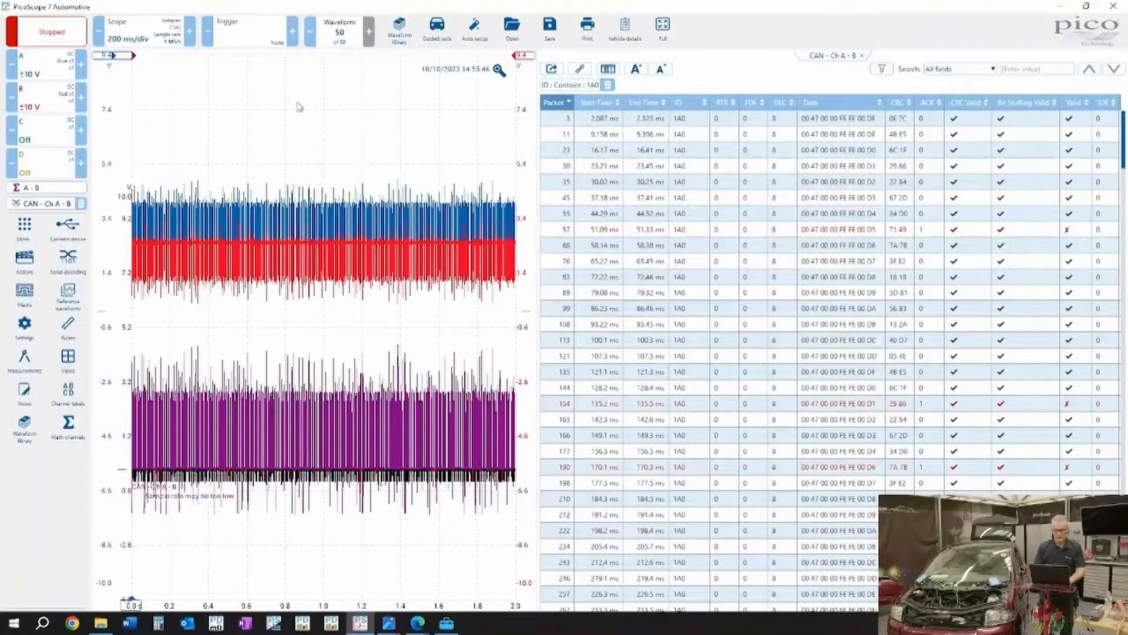
Step: Create a data-to-text link template for the decoding table and save it as AUDI TEMPLATE.csv in the ROUND 3 folder
click(580, 70)
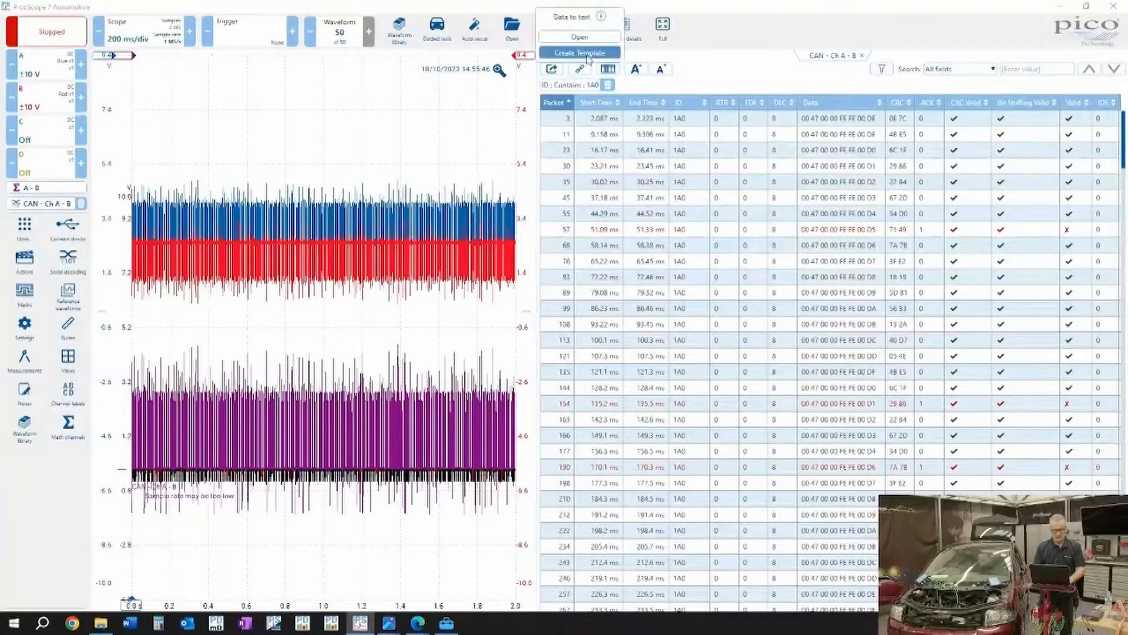
click(588, 54)
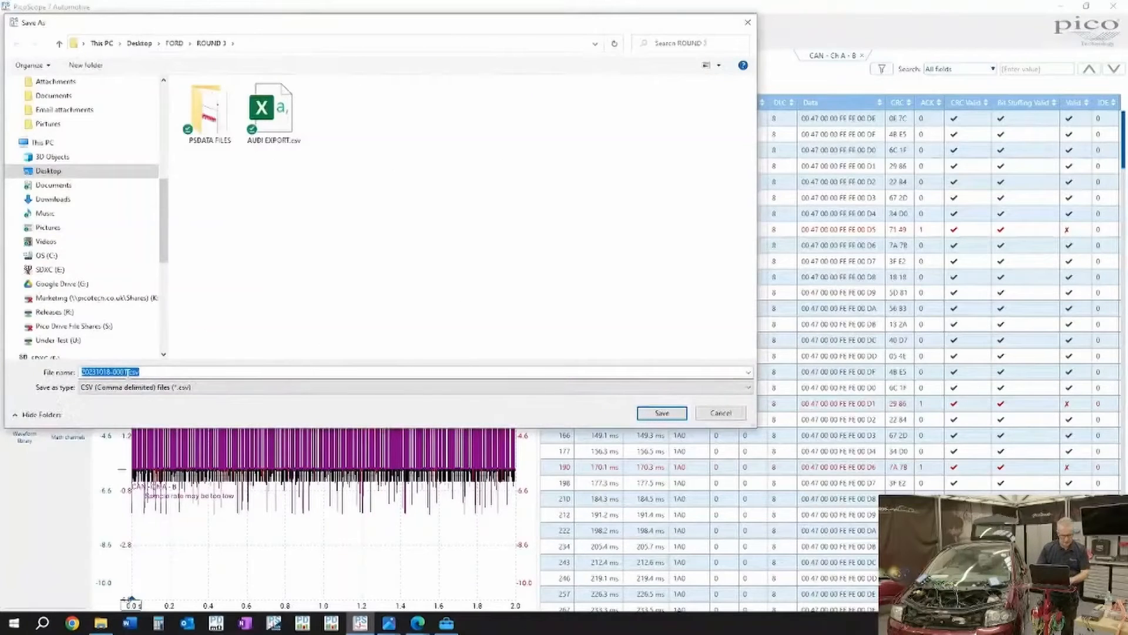
click(119, 373)
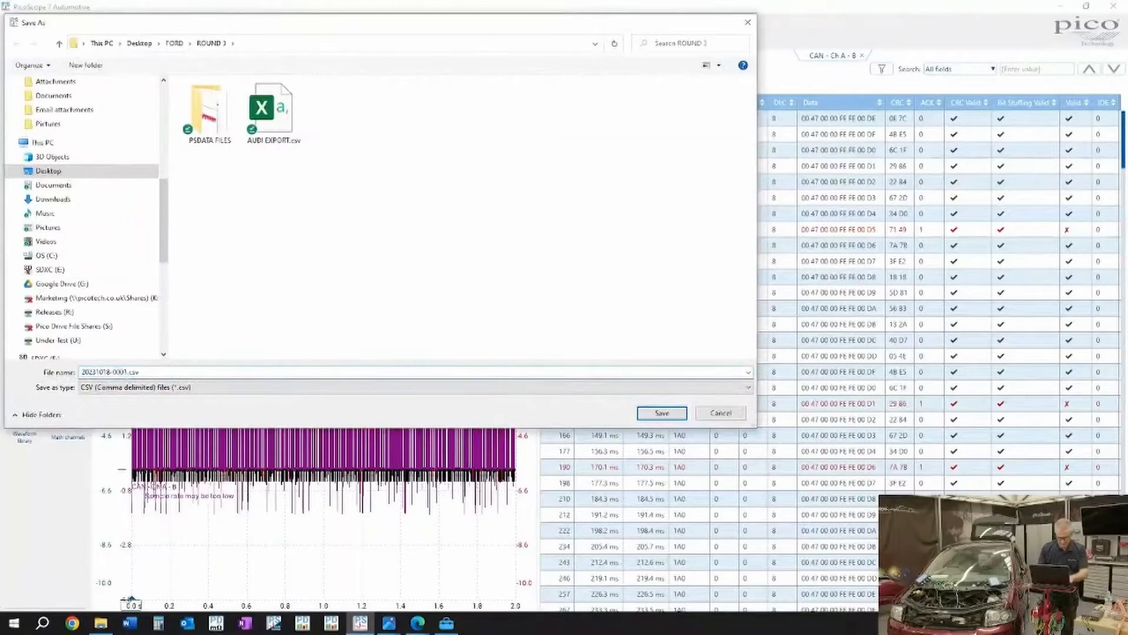
drag(126, 371, 40, 364)
text(AUDI TEMPLATE)
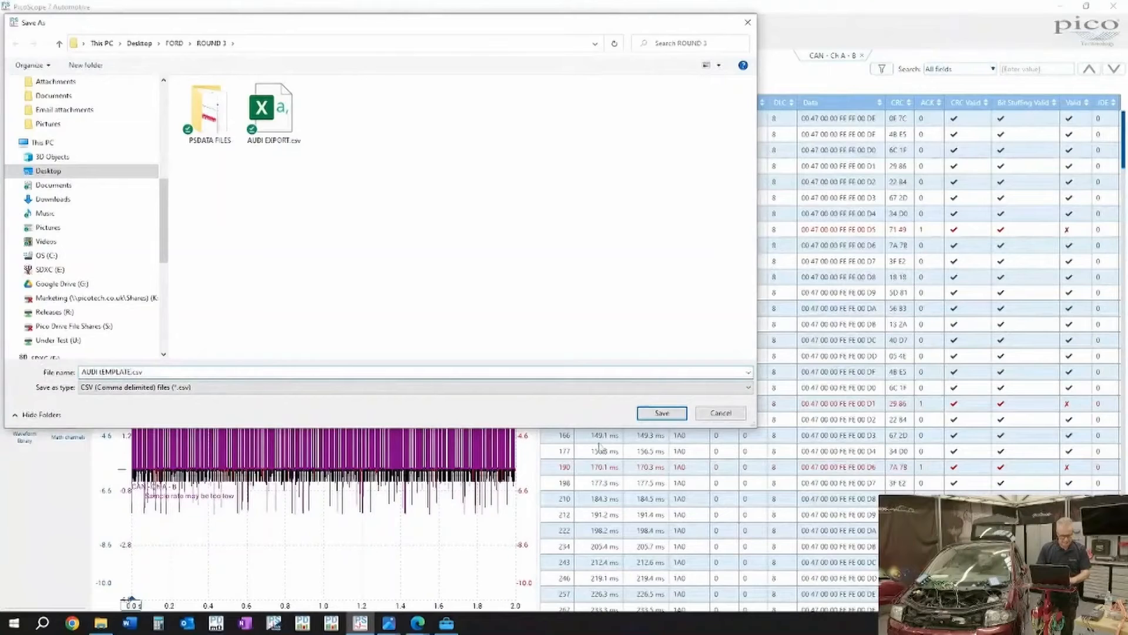
click(102, 371)
key(BackSpace)
text(T)
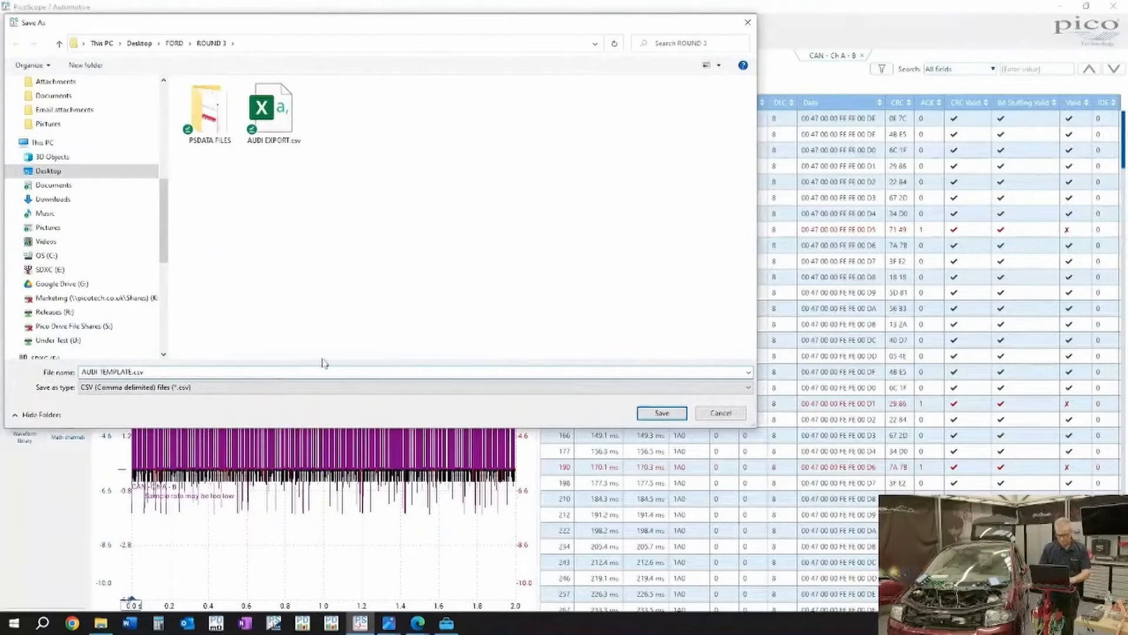
click(662, 412)
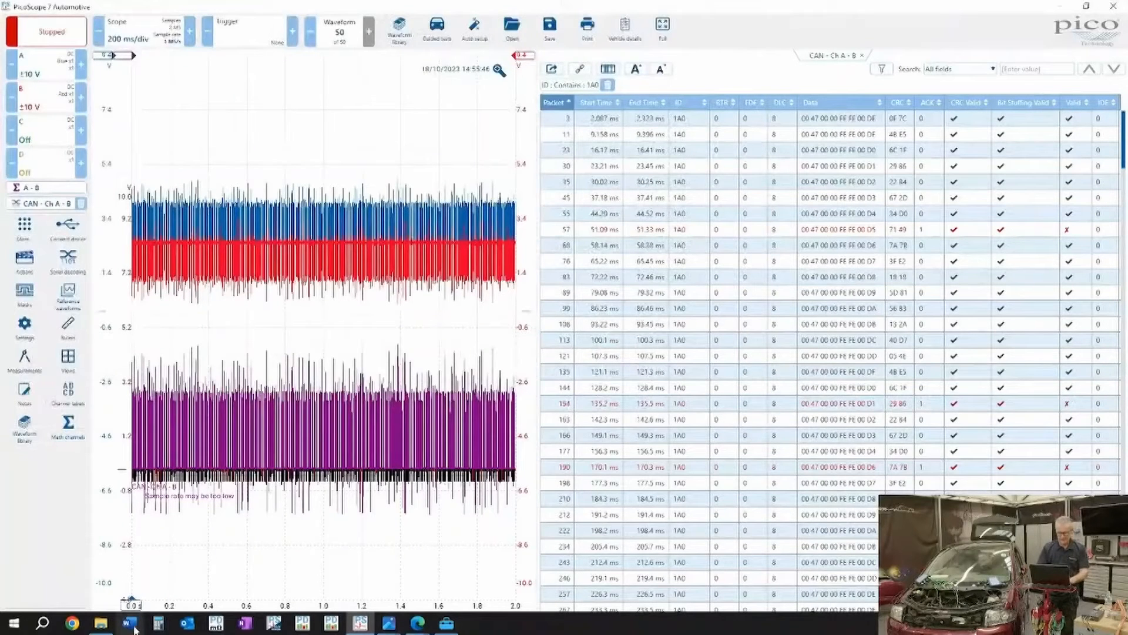
Step: Open AUDI TEMPLATE.csv from the ROUND 3 folder in Excel, and enter ID 1A0 with the description ABS in row 2
click(101, 623)
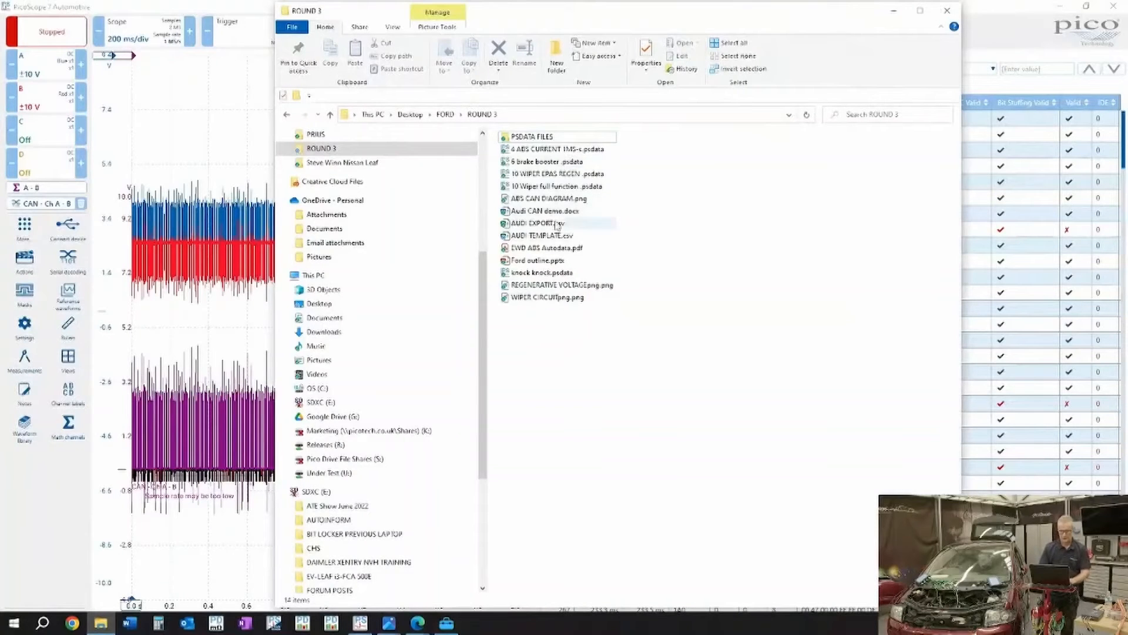
double_click(541, 238)
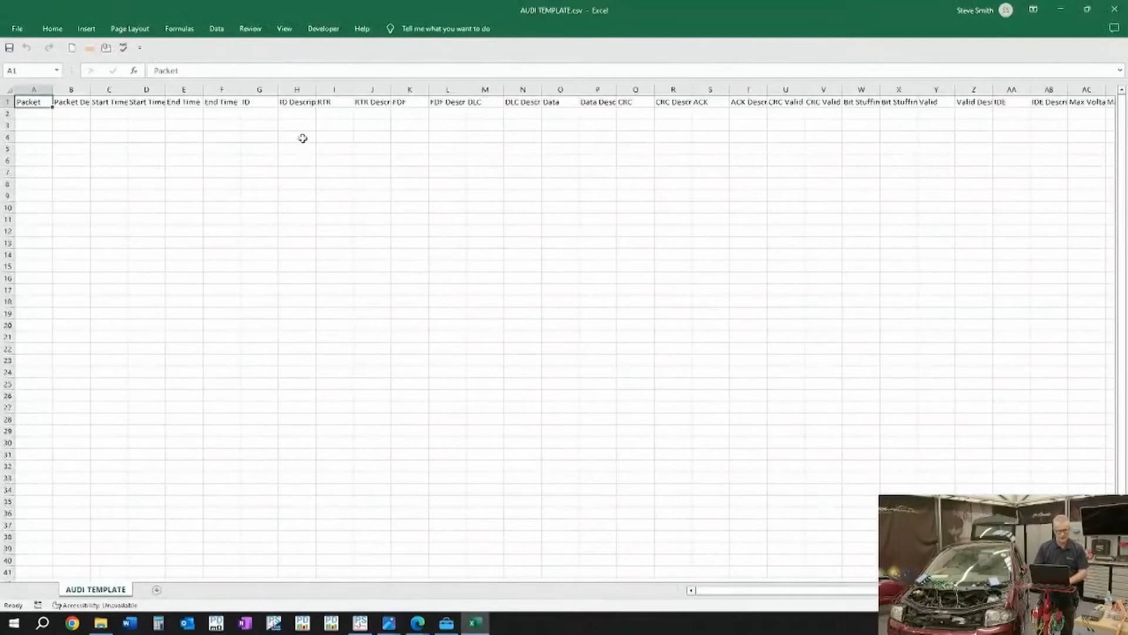
click(255, 114)
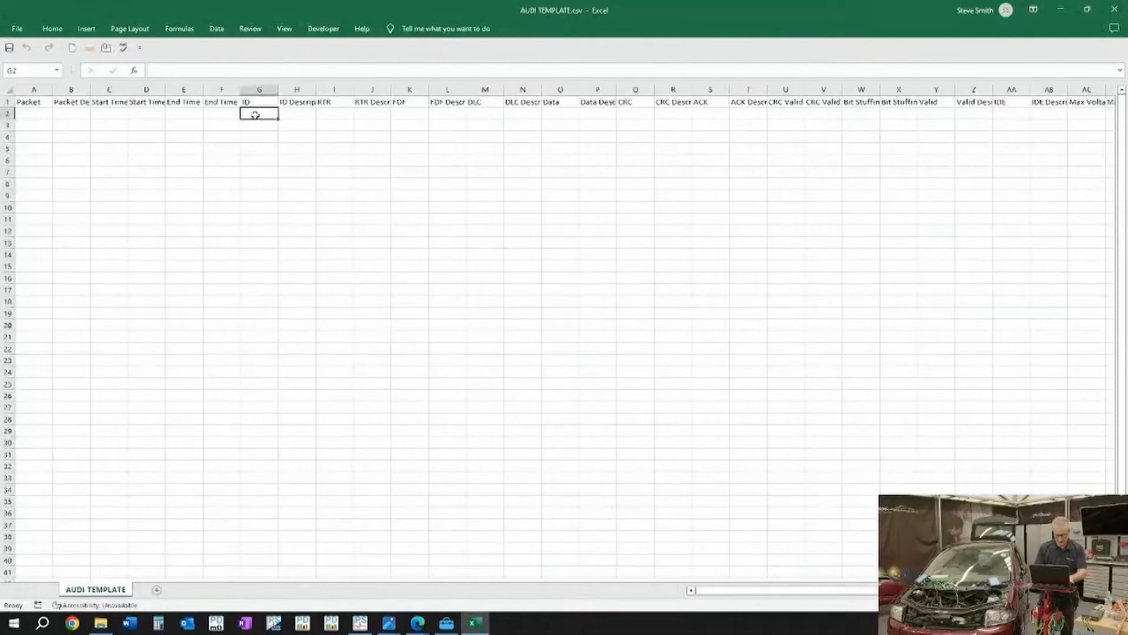
text(1A0)
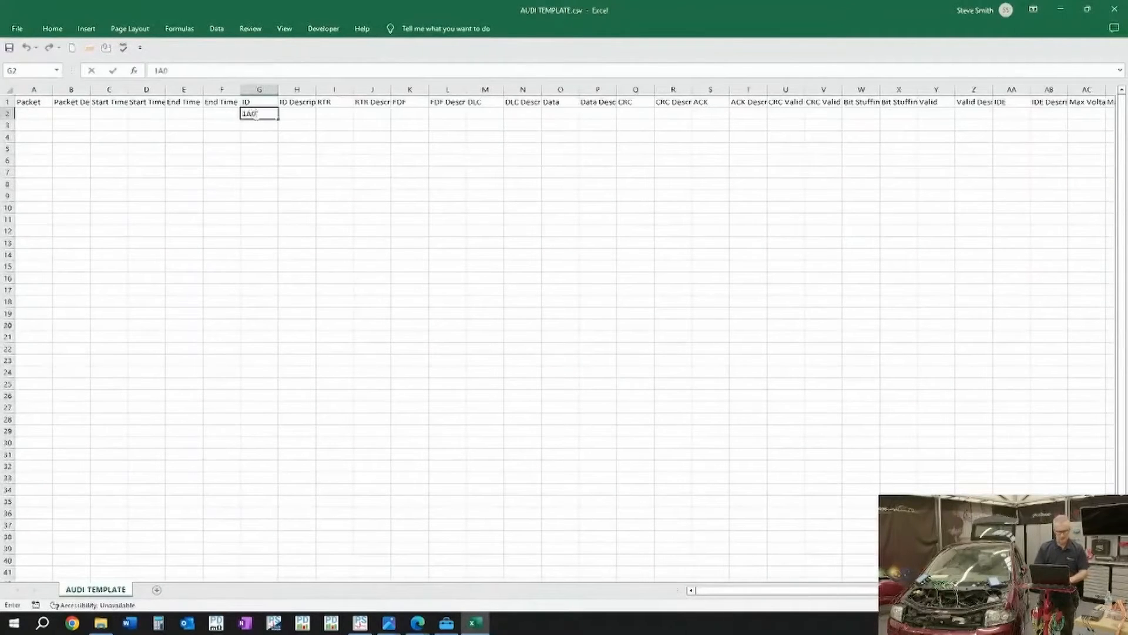
click(299, 113)
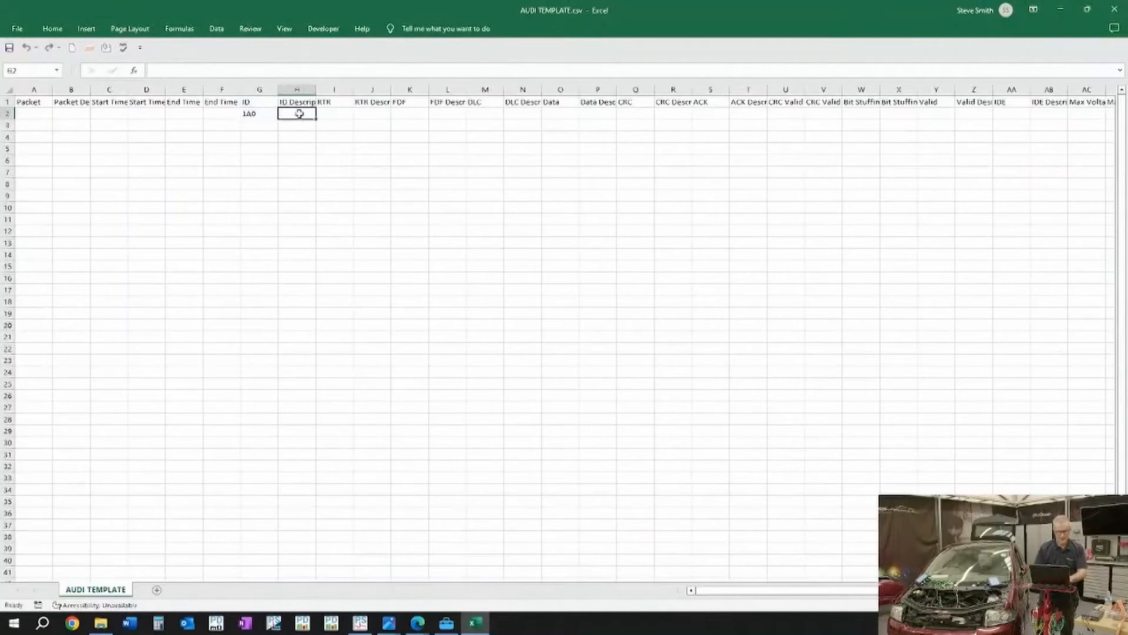
text(ABS)
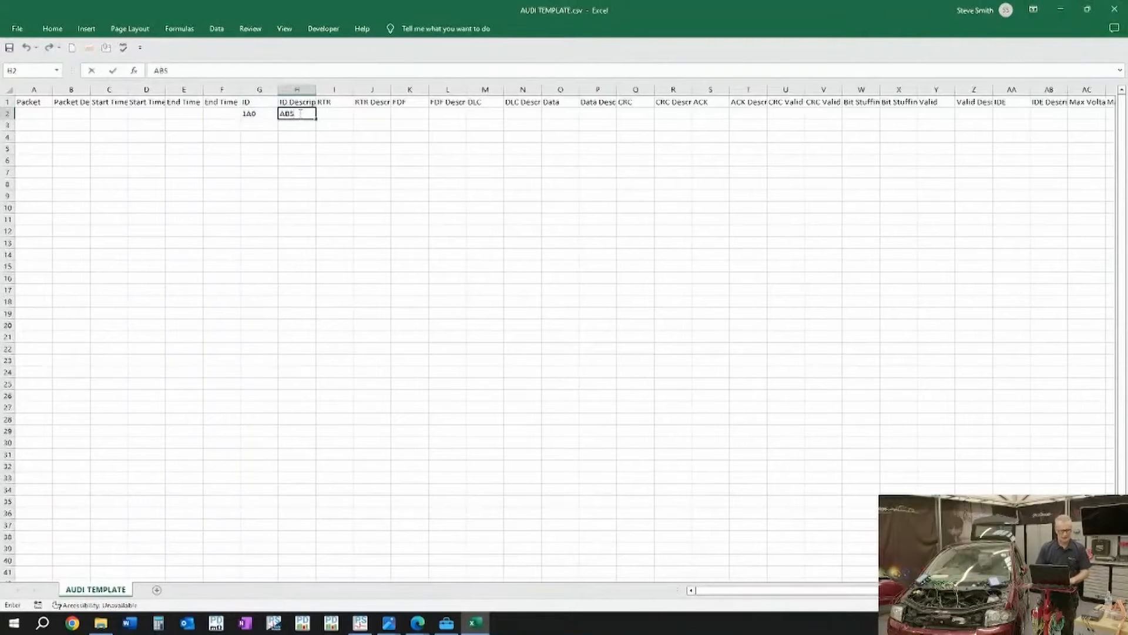
Step: Save the edited template, and close the spreadsheet and the ROUND 3 folder window
click(10, 52)
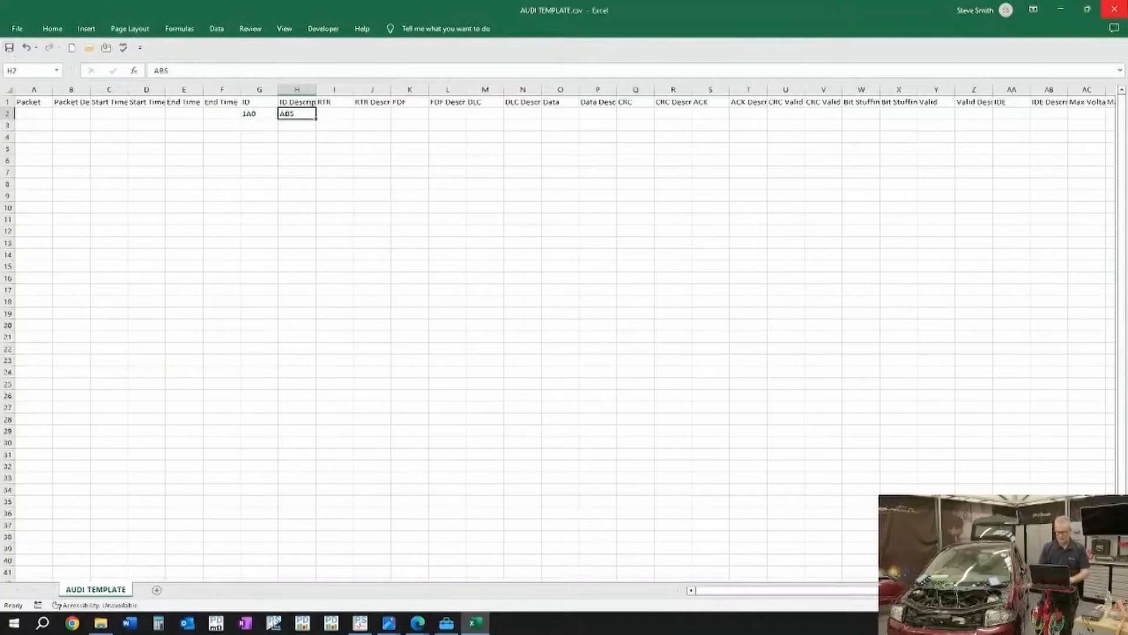
click(1115, 9)
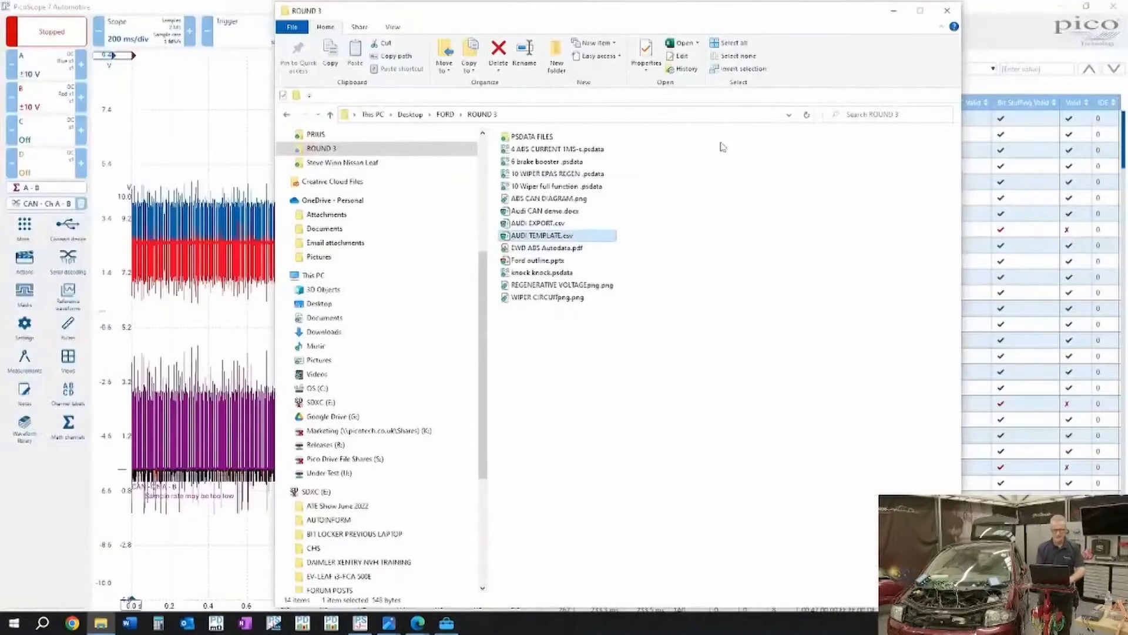
click(960, 8)
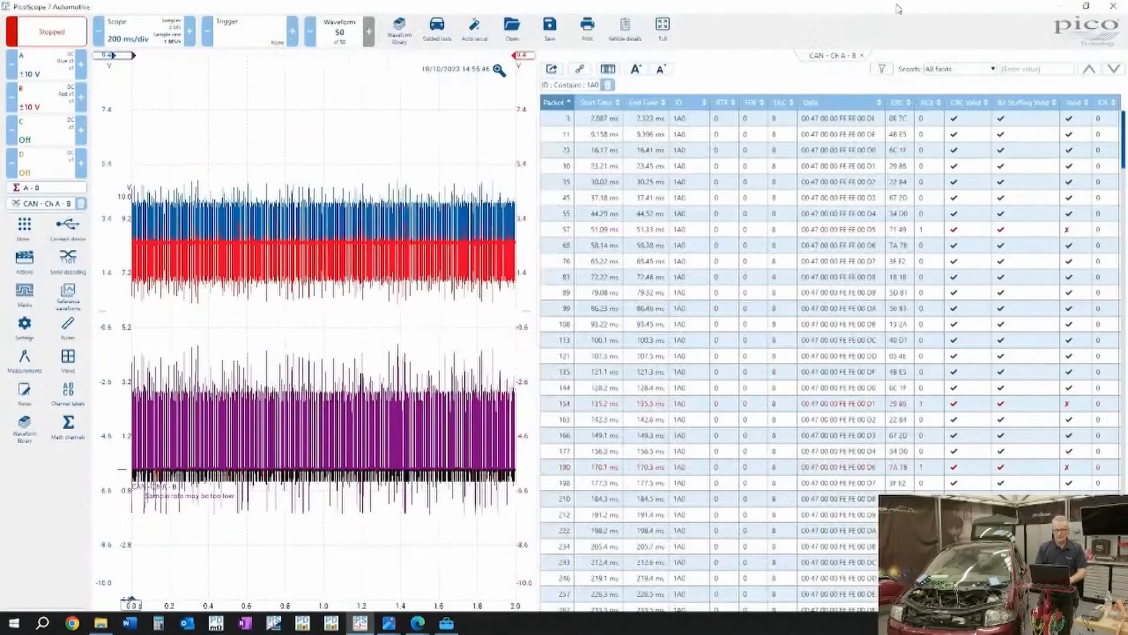
Step: Load AUDI TEMPLATE.csv from the ROUND 3 folder as the decoding table's data-to-text link and remove the 1A0 ID filter
click(580, 70)
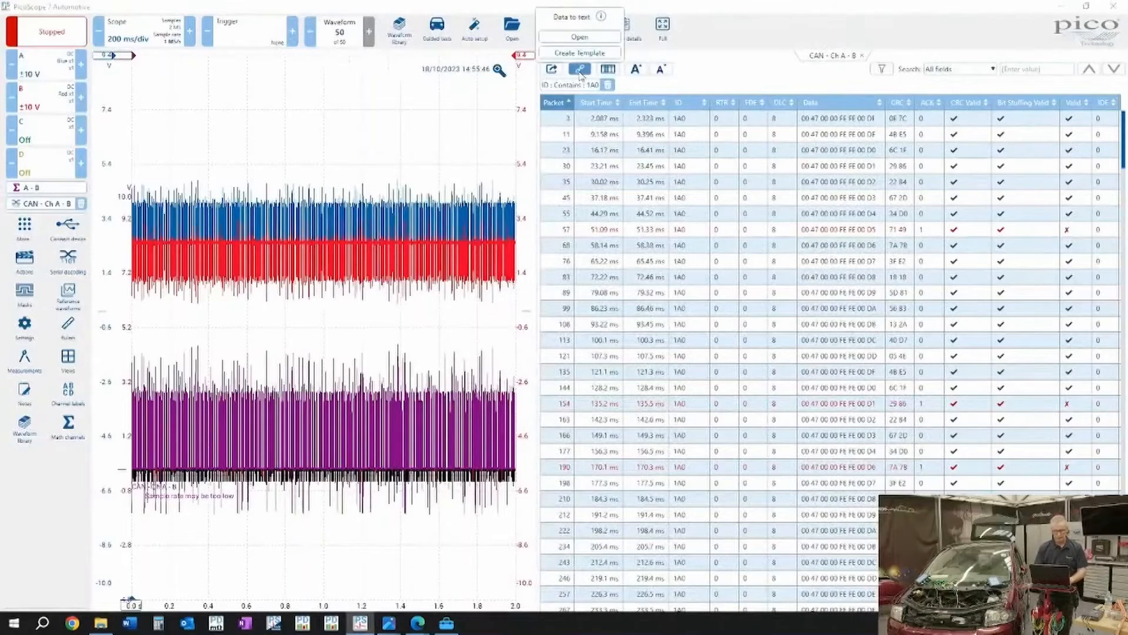
click(579, 37)
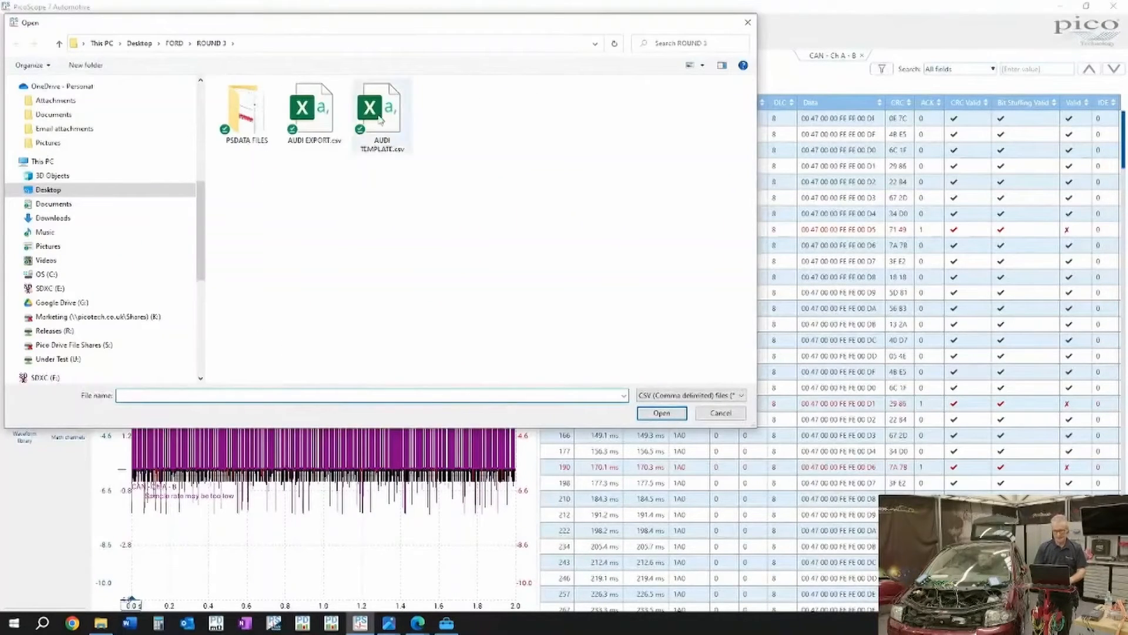
double_click(380, 119)
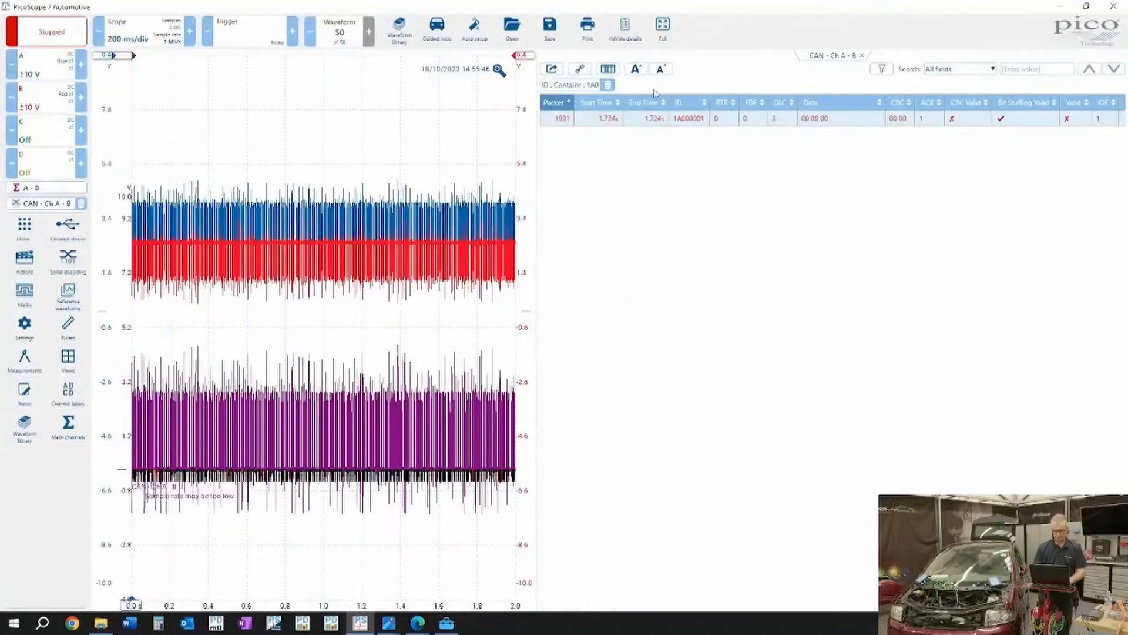
click(609, 86)
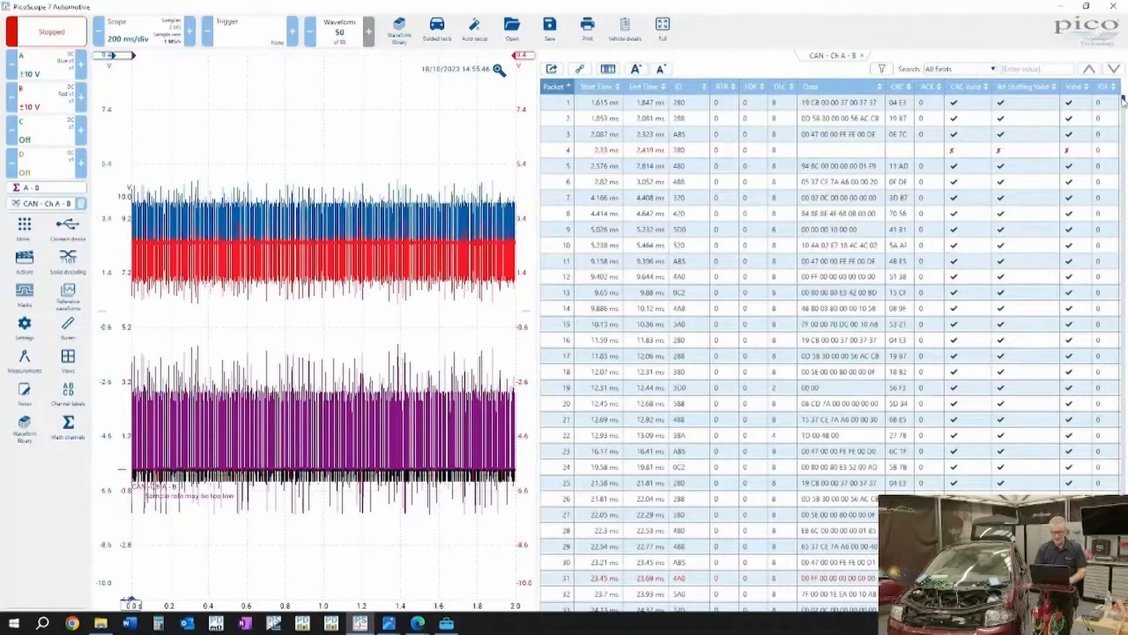
click(688, 137)
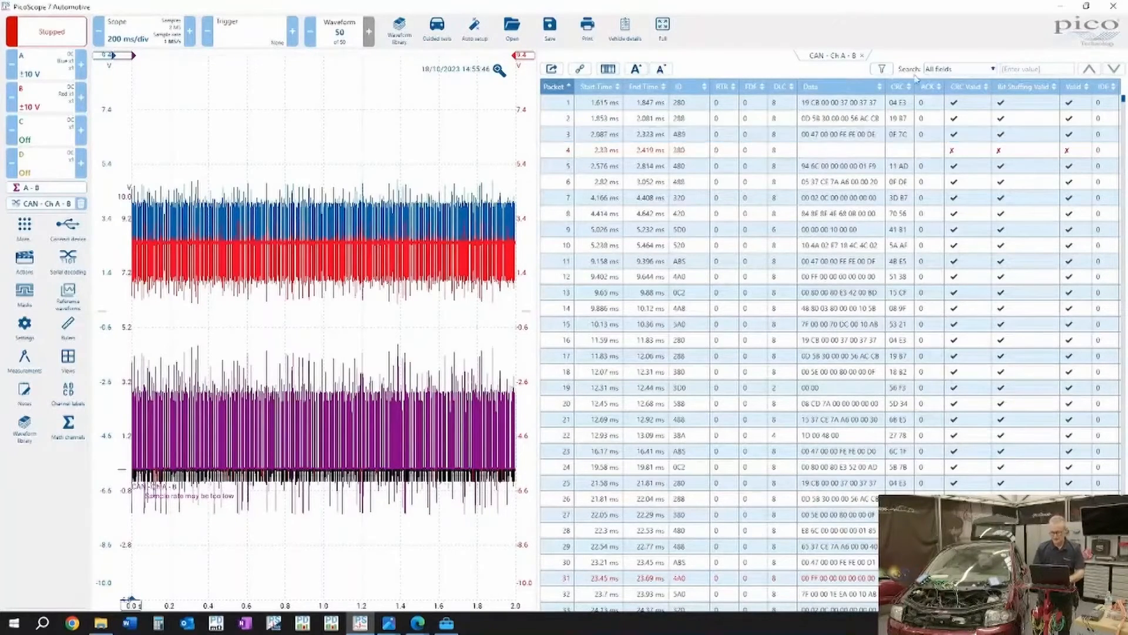
Step: Filter the decoded packet table to rows whose ID contains ABS
click(882, 69)
click(930, 51)
text(ABS)
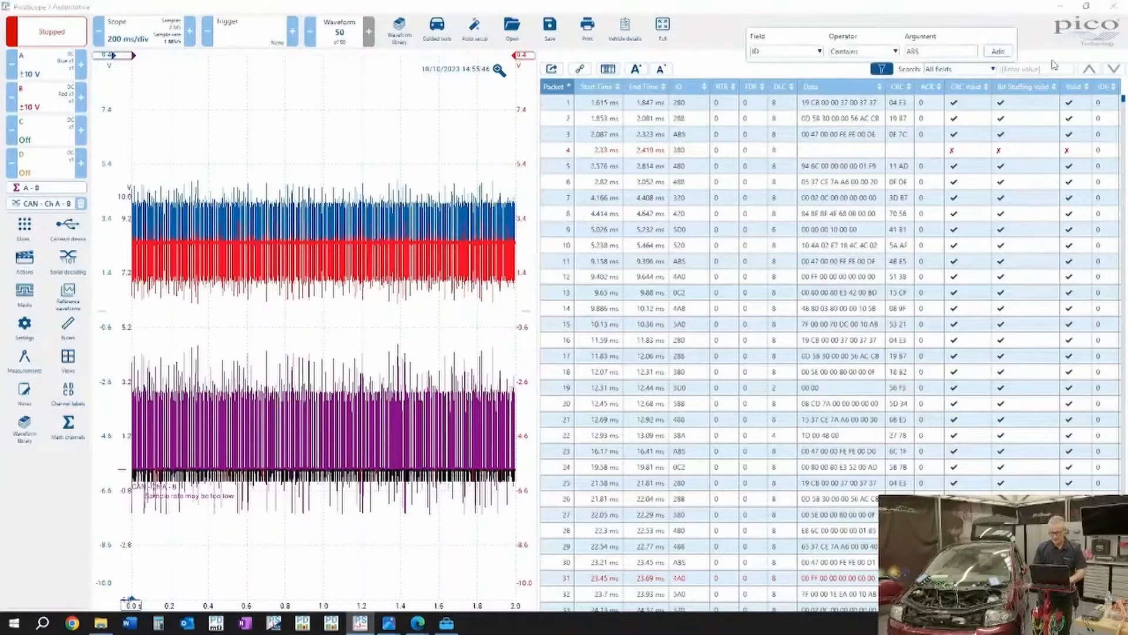
click(1004, 54)
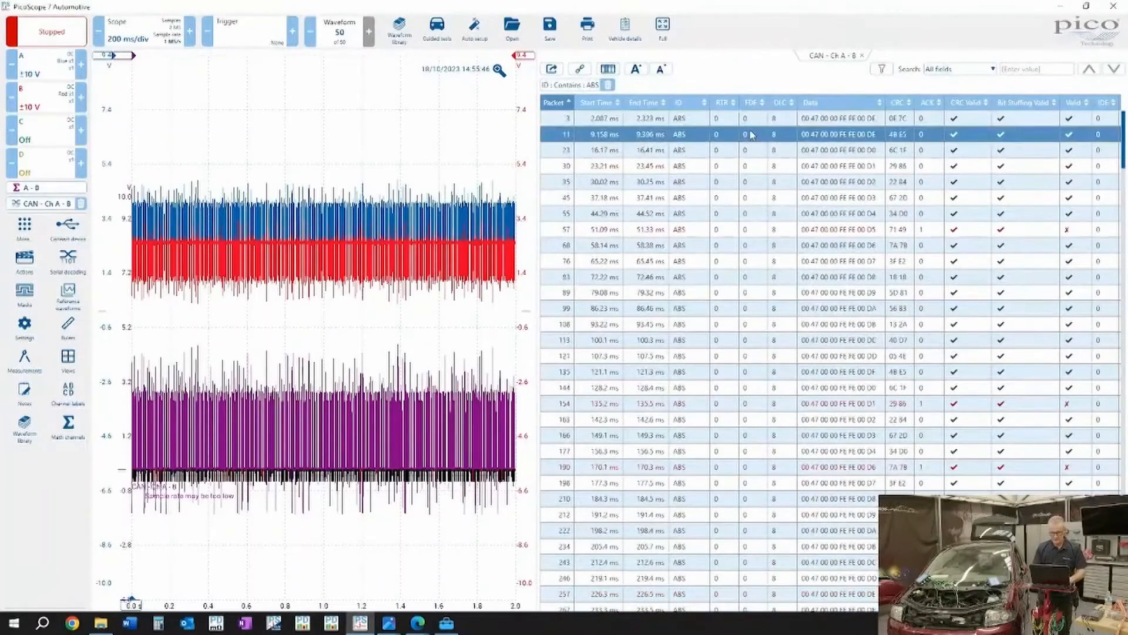
click(821, 339)
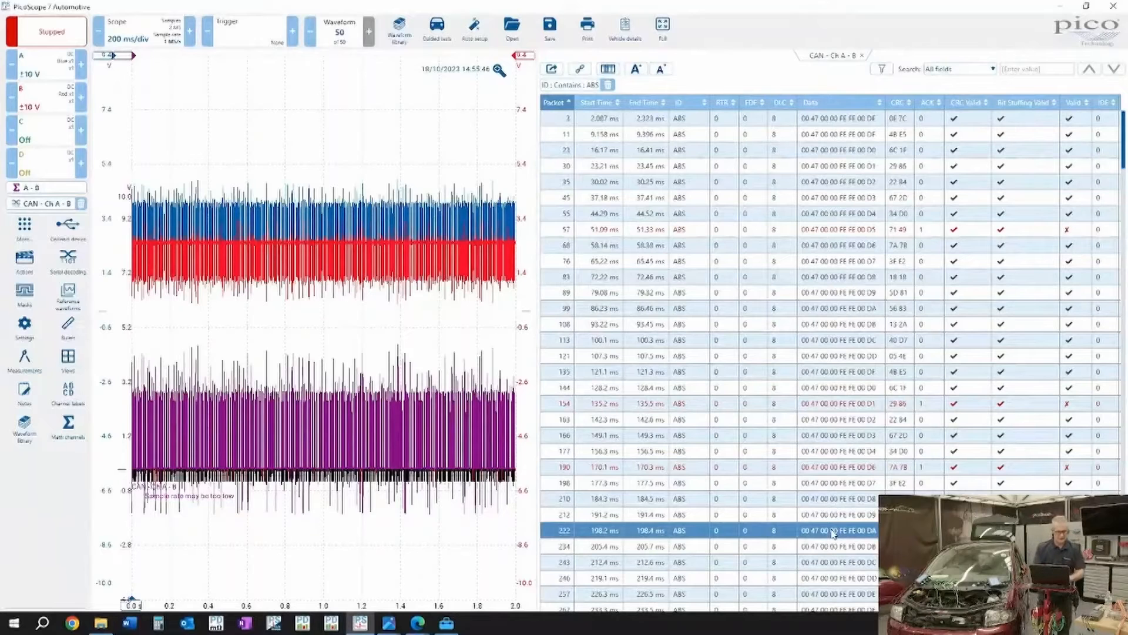
Step: Restart capturing, and view ABS CAN DIAGRAM.png in the image viewer before returning to the scope
click(57, 31)
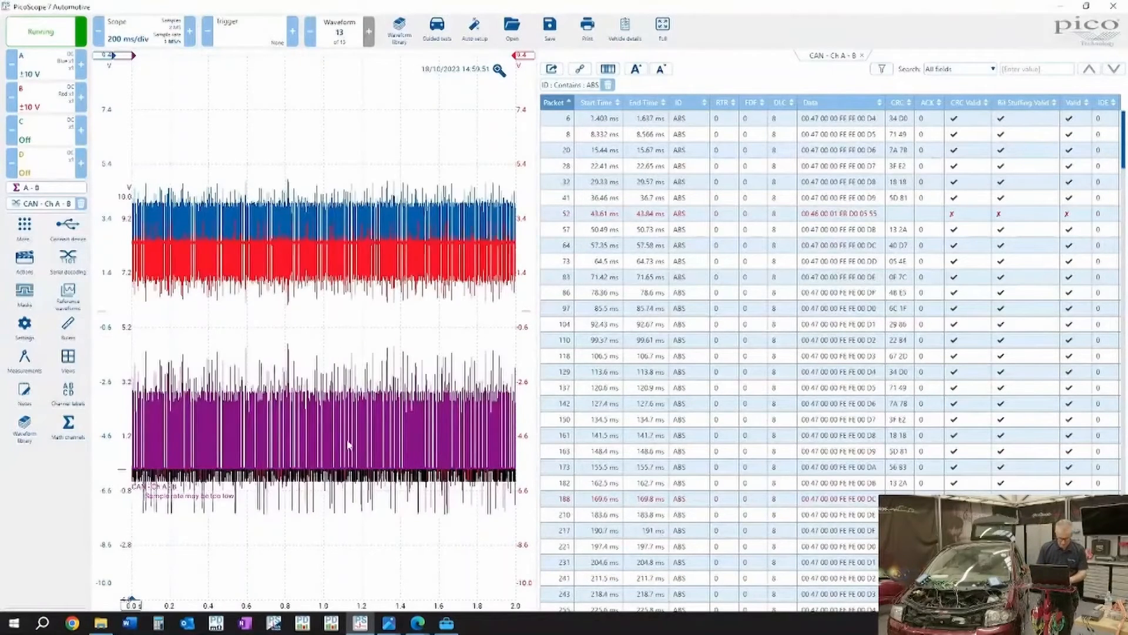
mouse_move(385, 624)
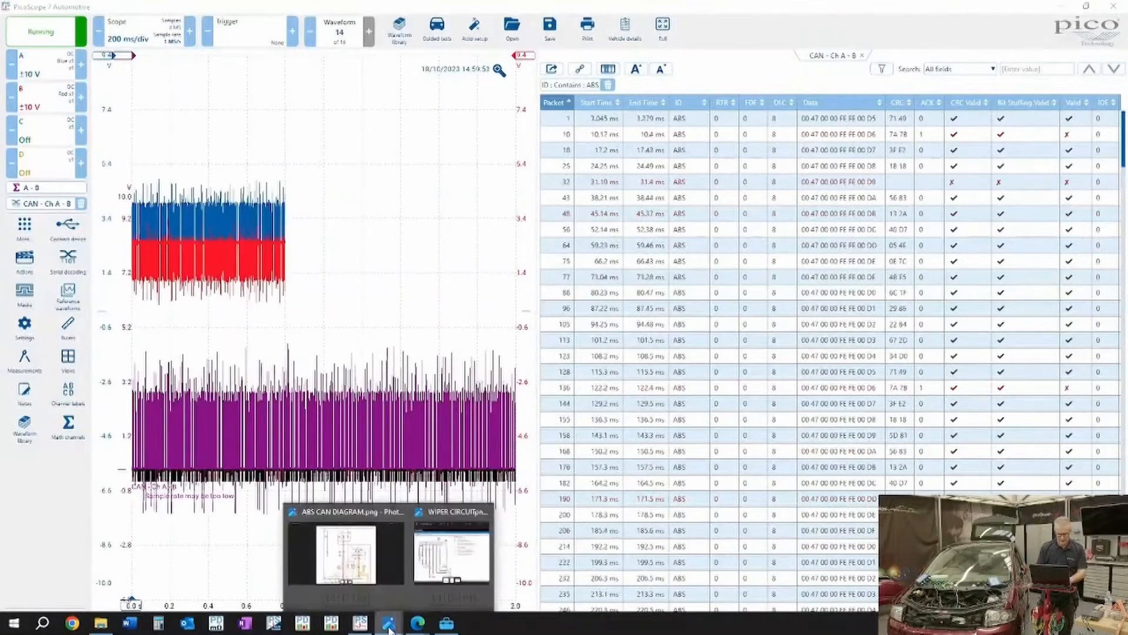
click(355, 556)
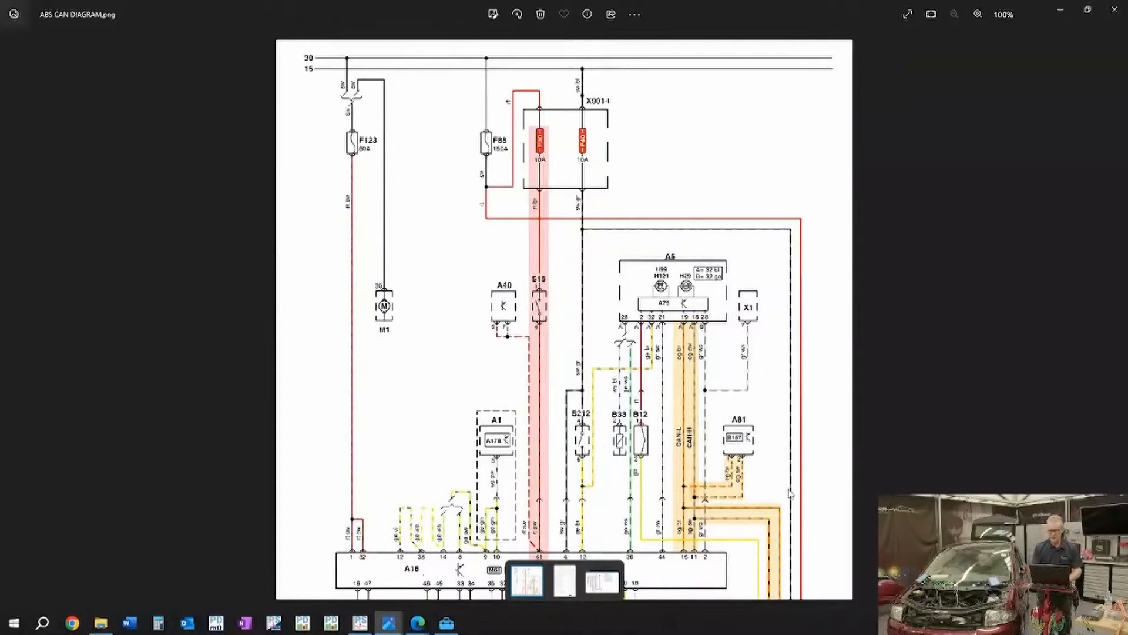
click(1060, 10)
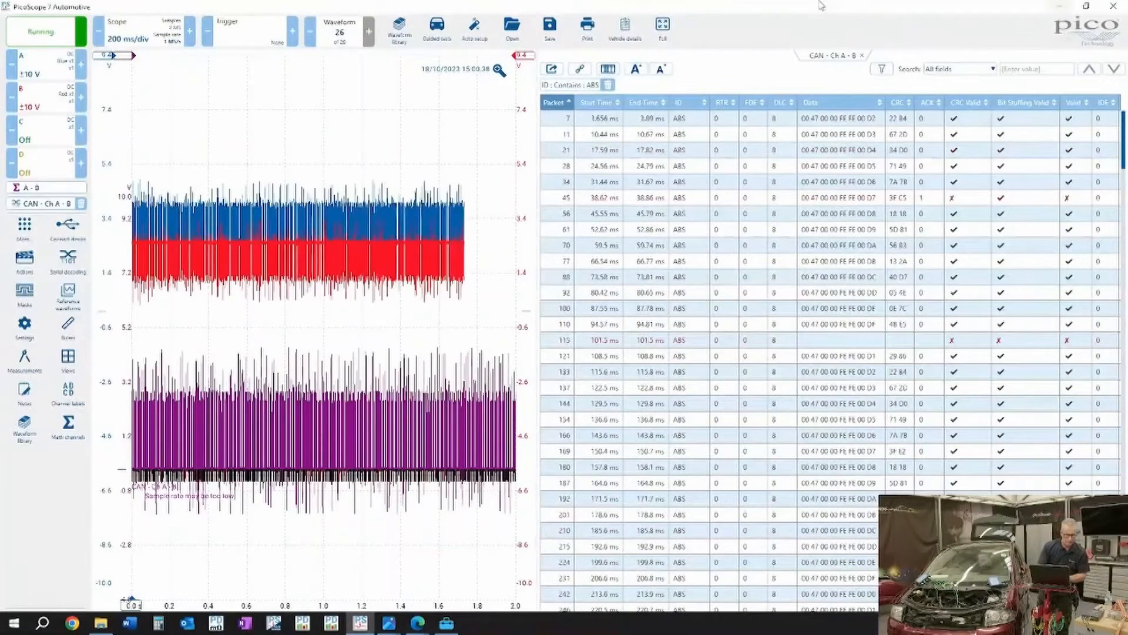
Step: Set channel C's input range to ±20 V and restart capturing
click(47, 31)
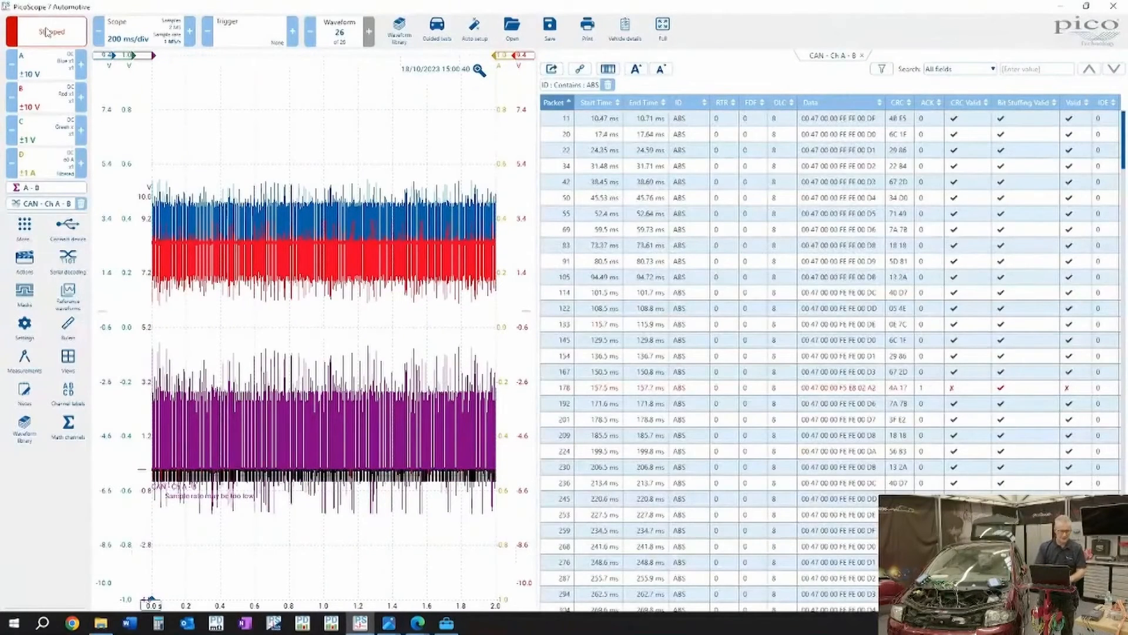
click(41, 137)
click(156, 177)
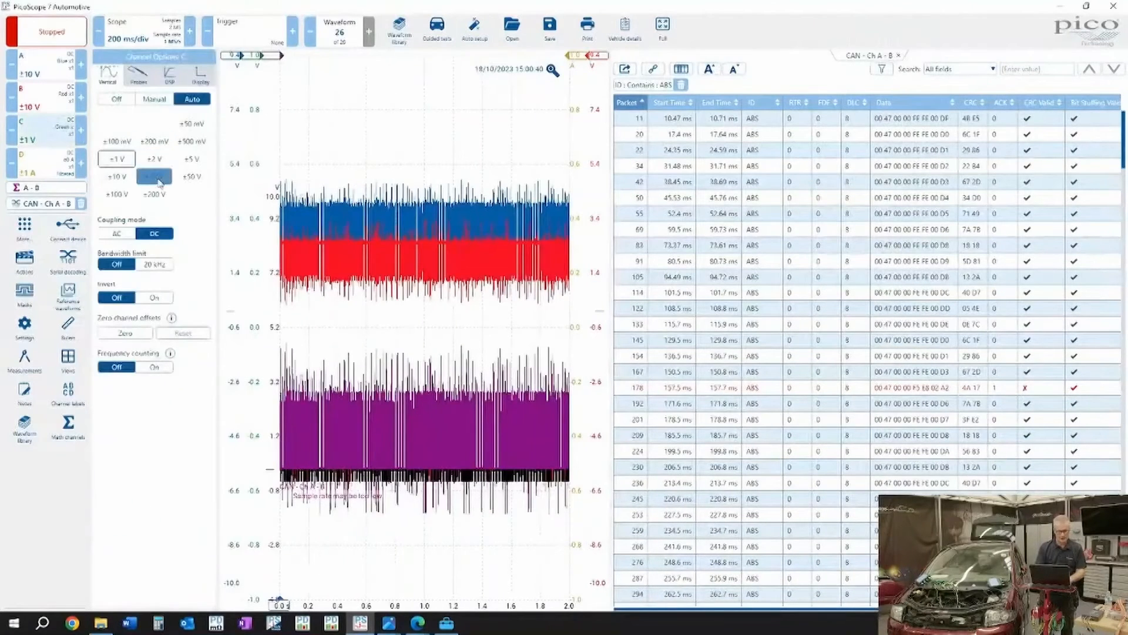
click(378, 125)
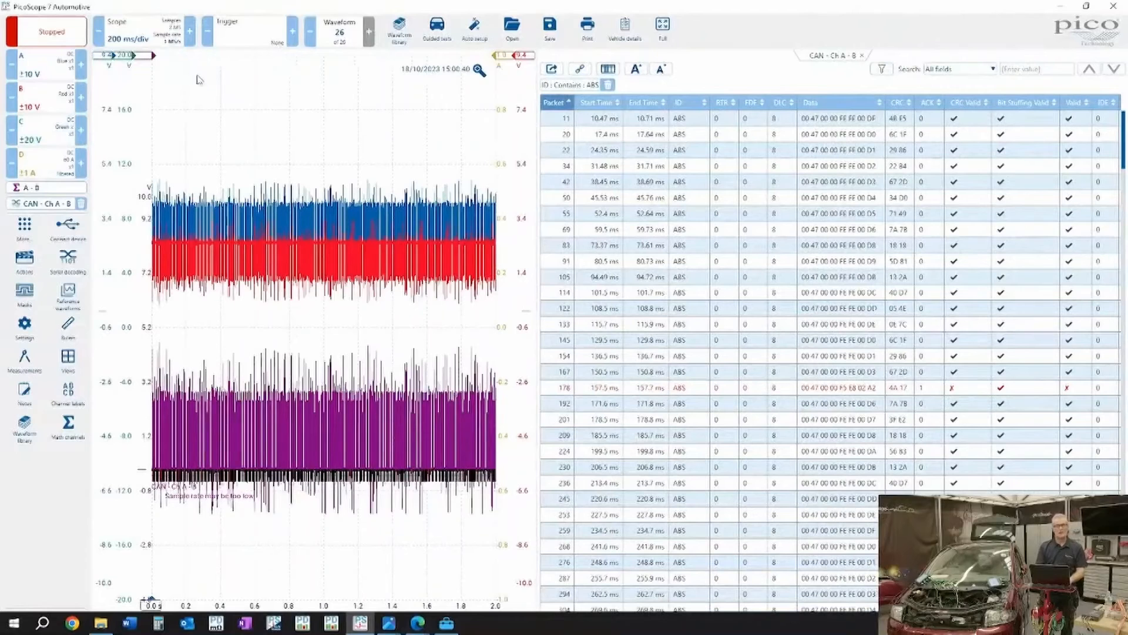
click(41, 29)
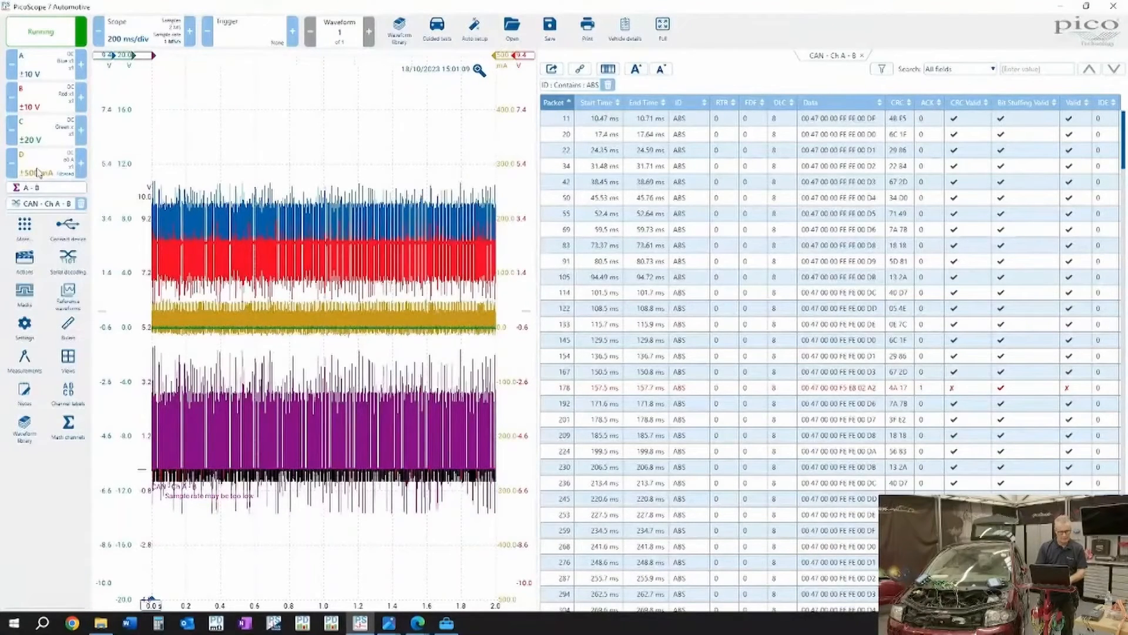
Step: Fix channel D's input range at ±500 mA and activate its low pass filter
click(37, 173)
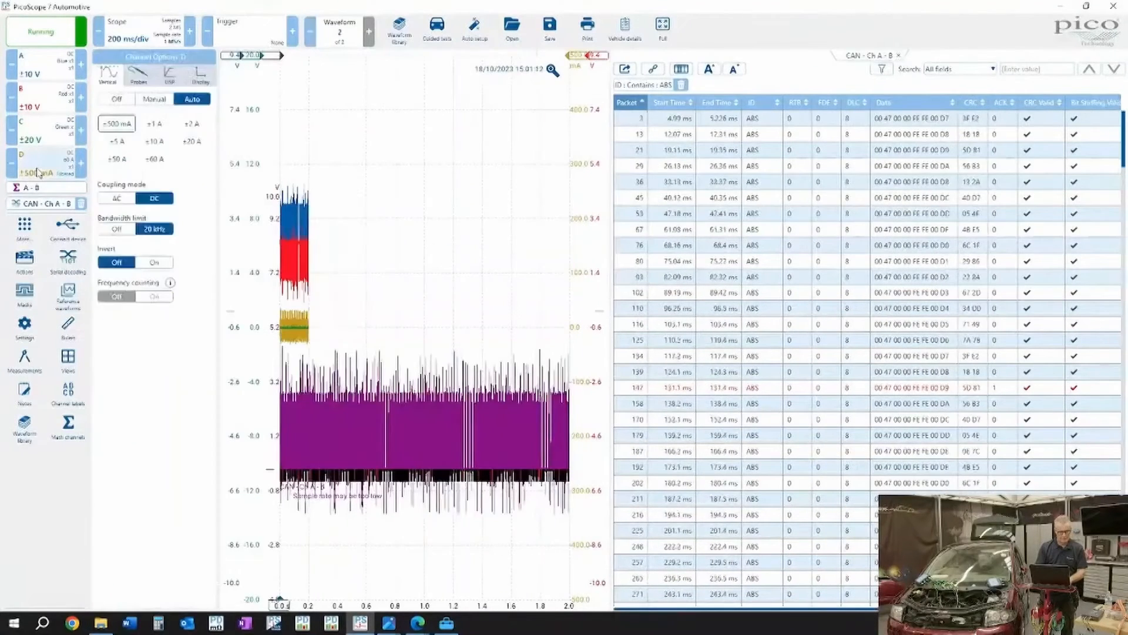
click(389, 109)
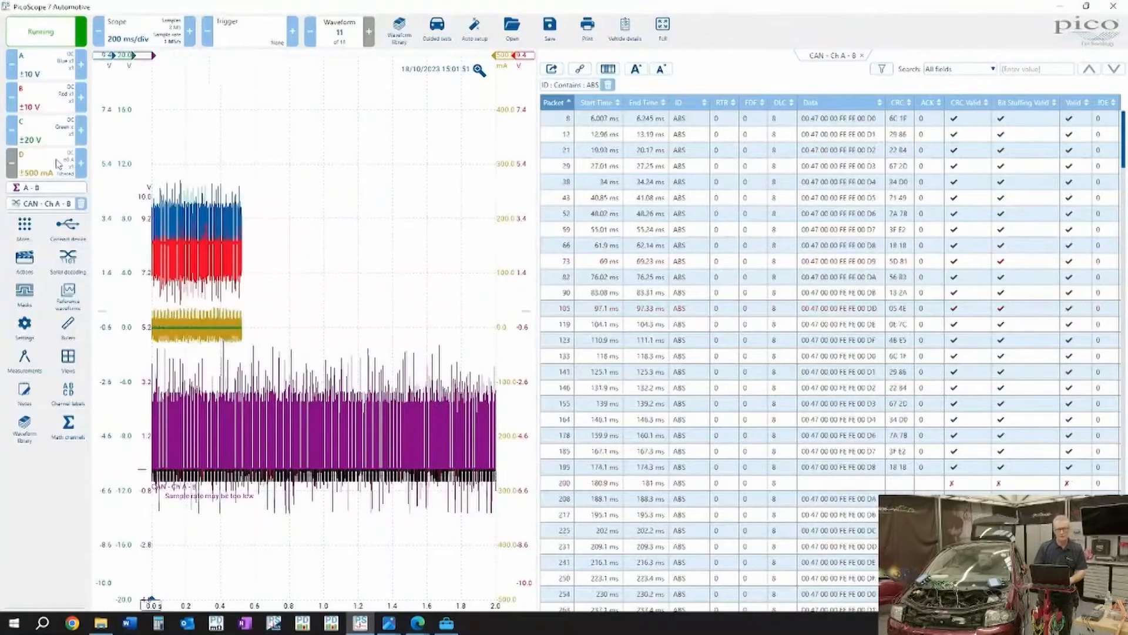
click(58, 164)
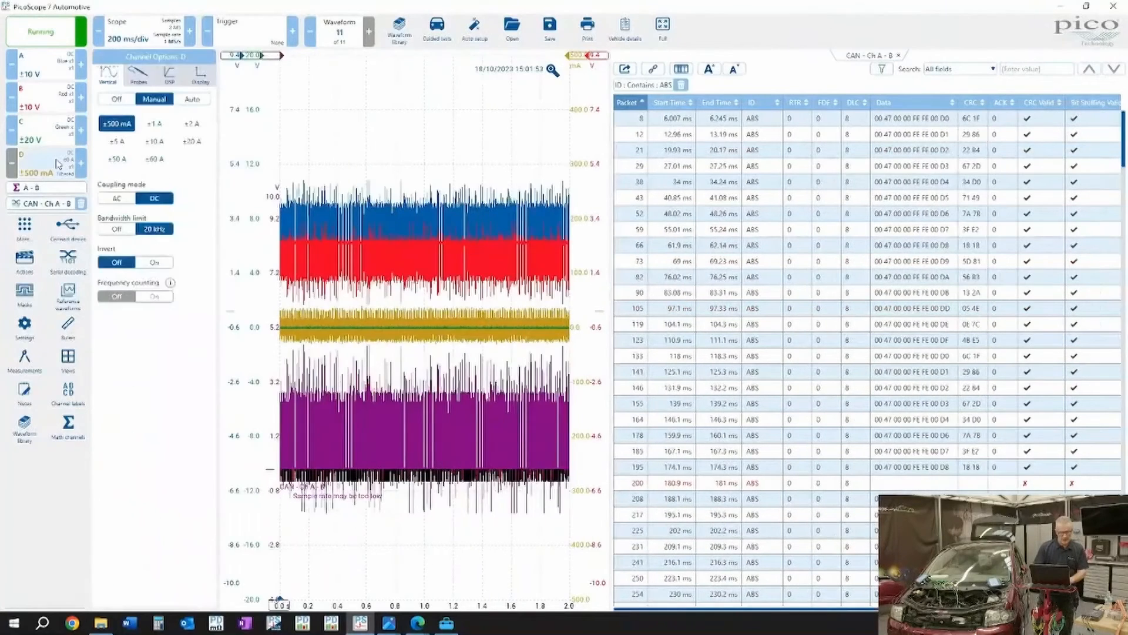
click(170, 82)
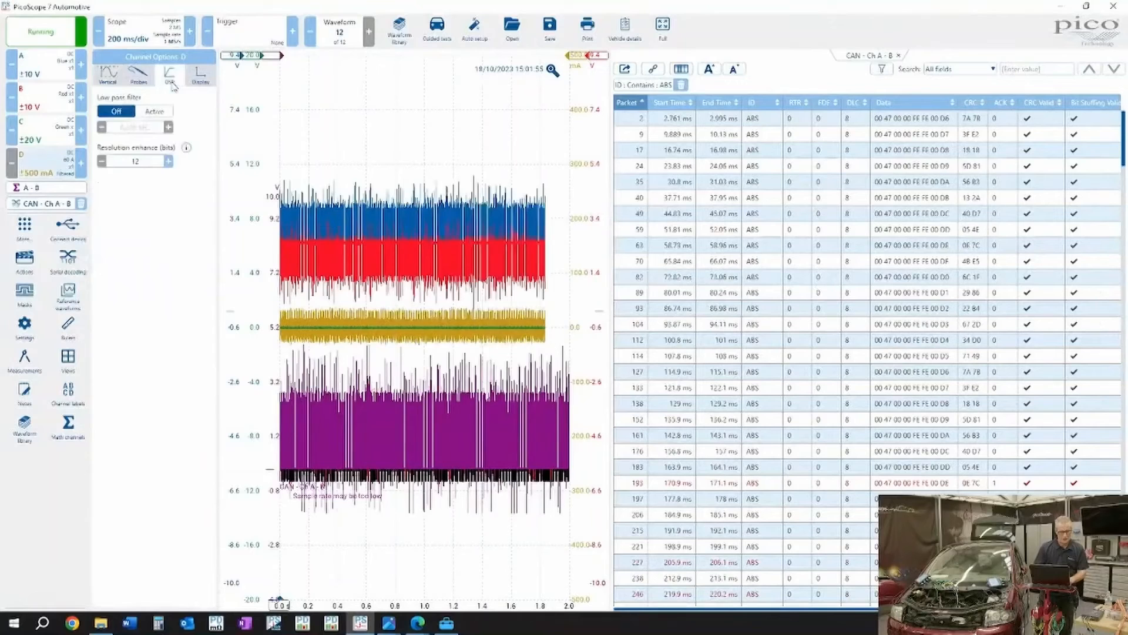
click(157, 112)
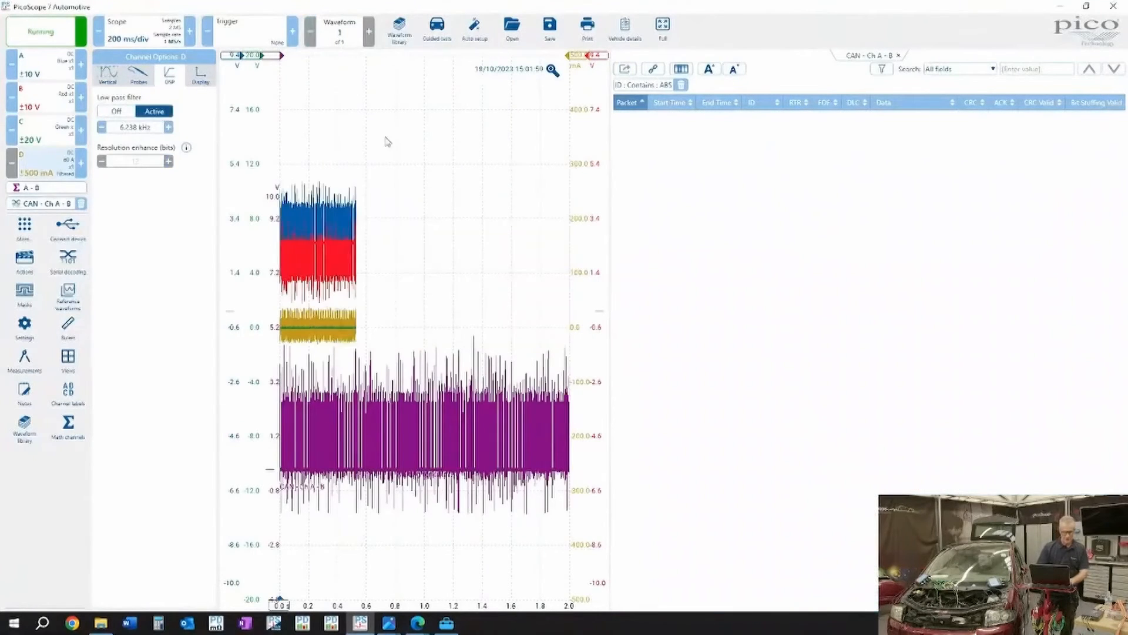
click(397, 152)
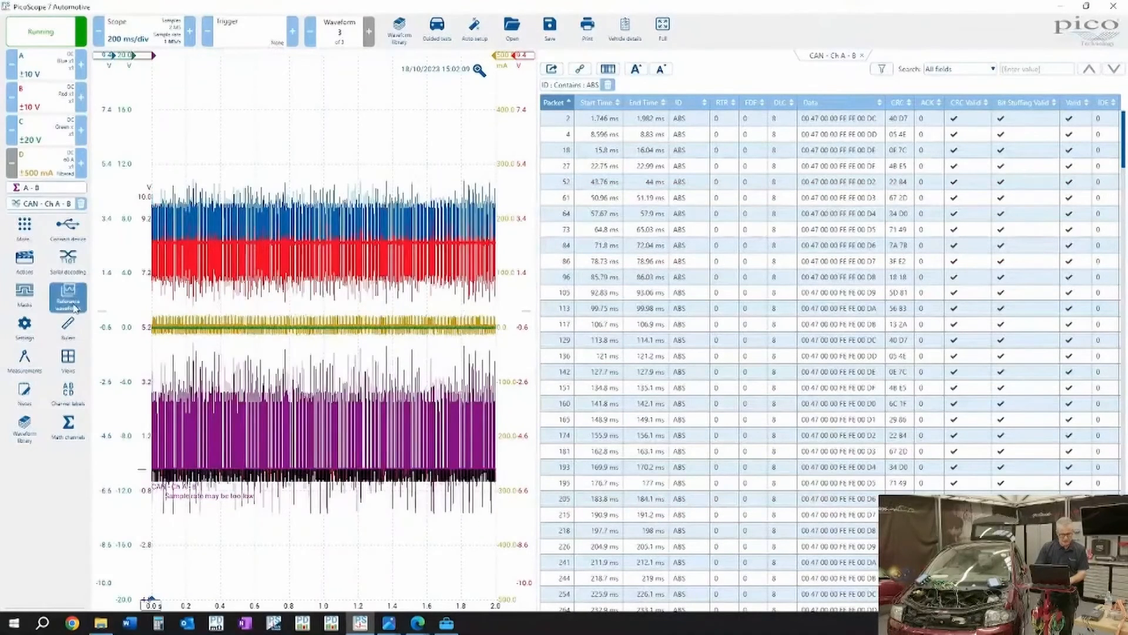
Step: Stop capturing and hide channels A and B in the Scope 1 view
click(52, 36)
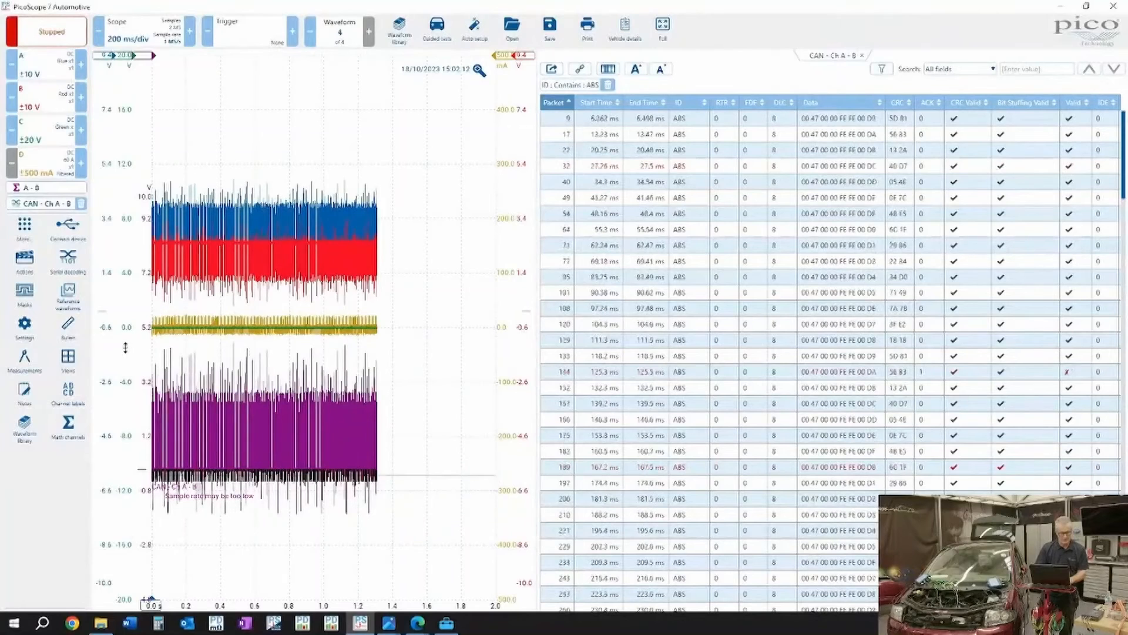
click(68, 357)
click(111, 253)
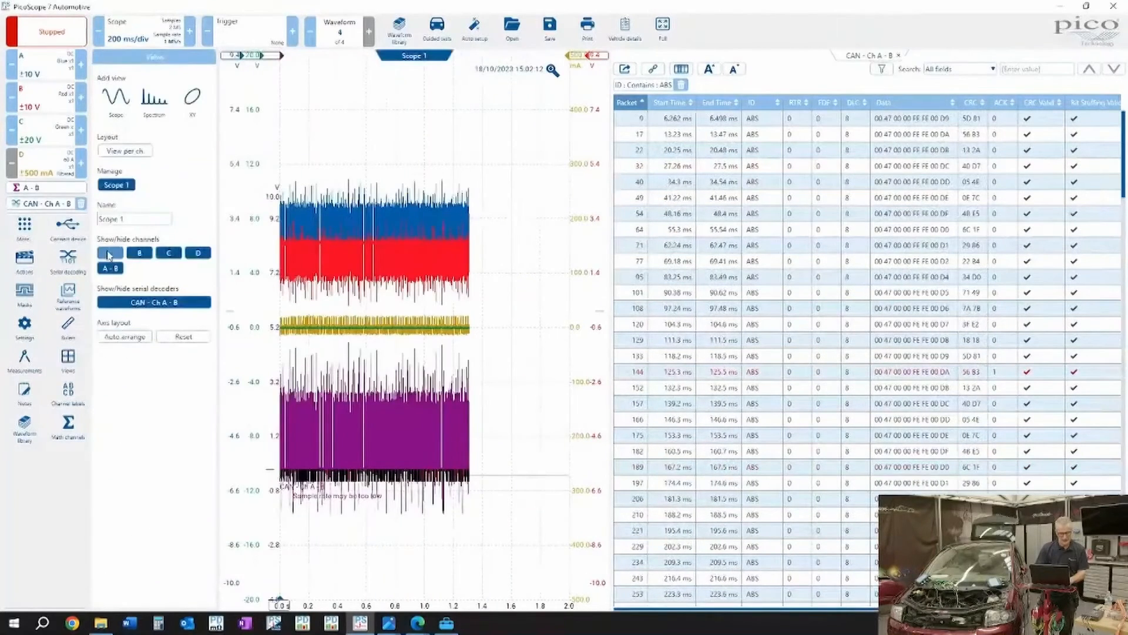
click(139, 252)
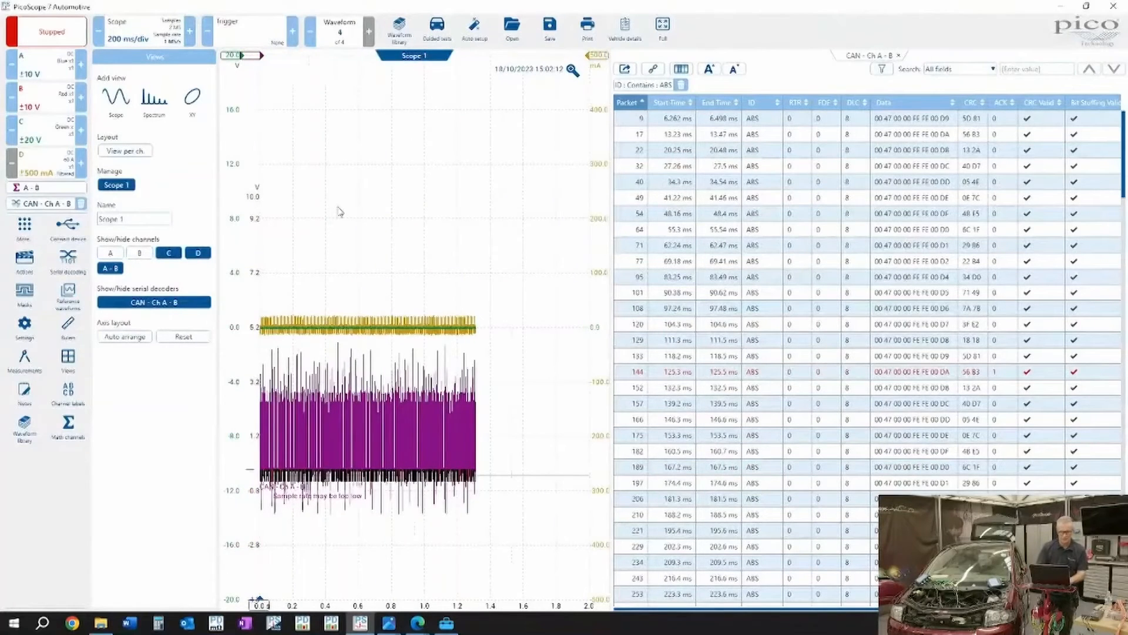
click(340, 210)
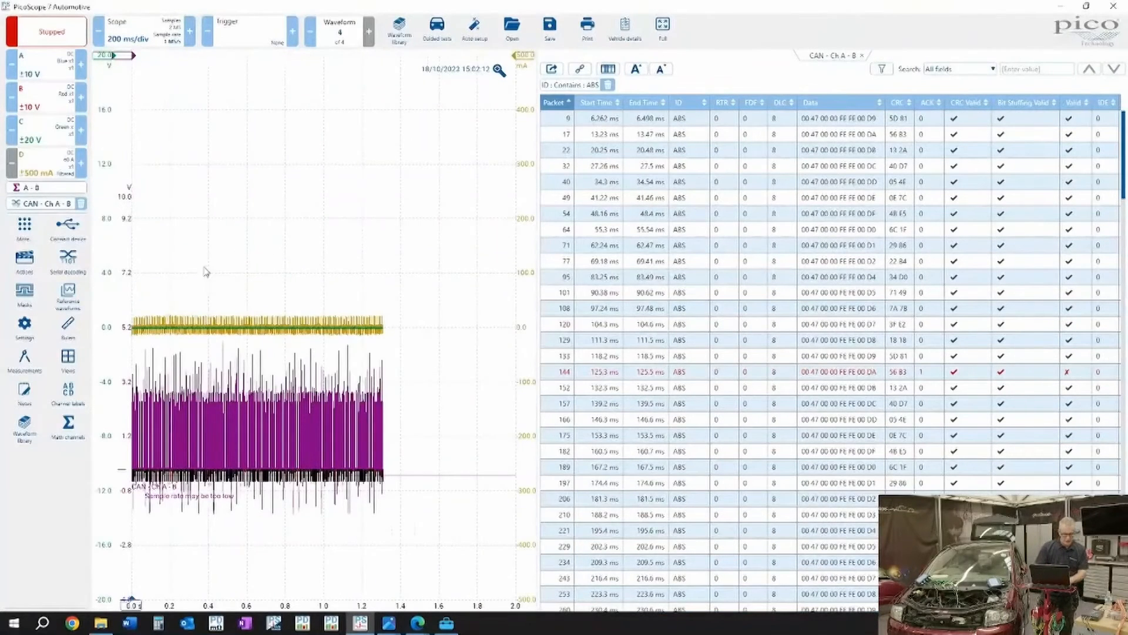
Step: Set channel D's display scale to x10
click(65, 169)
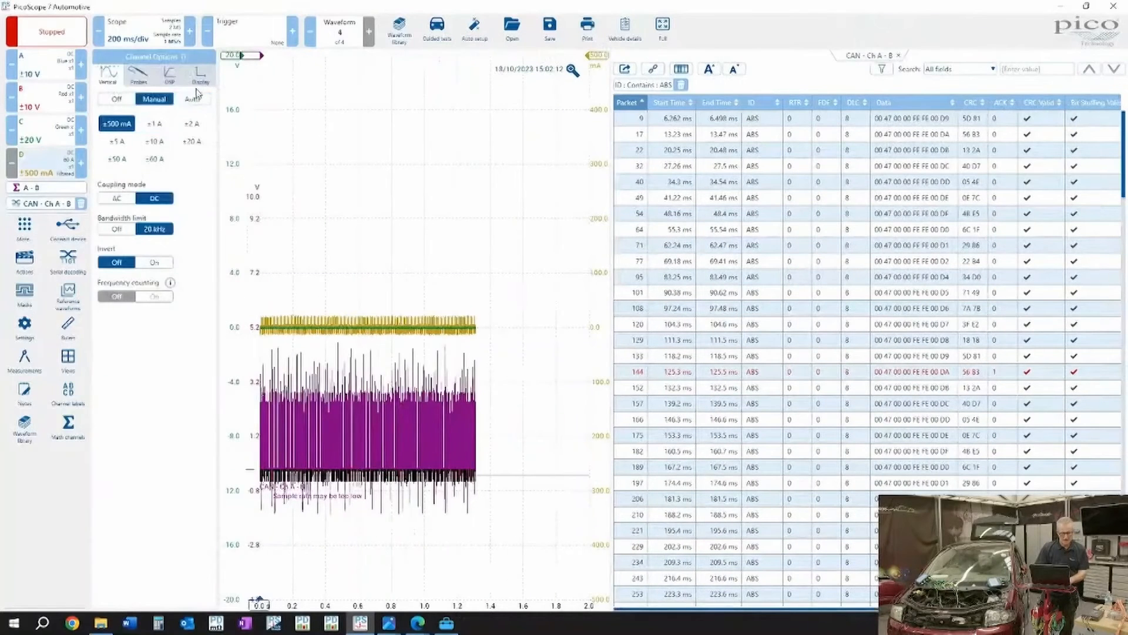
click(199, 90)
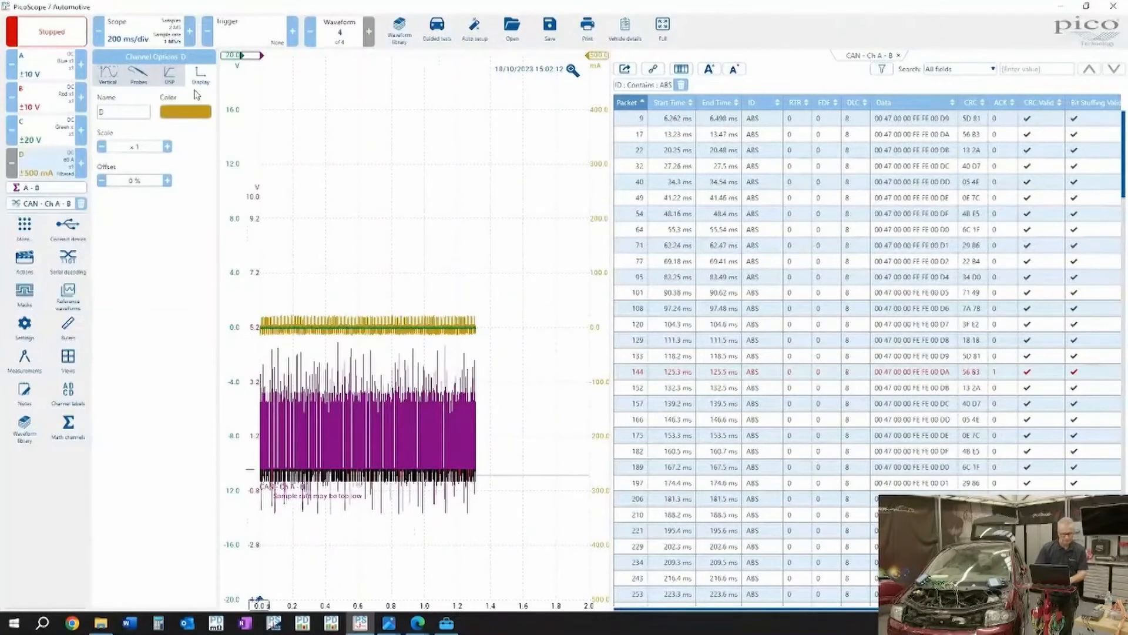
click(167, 147)
click(168, 147)
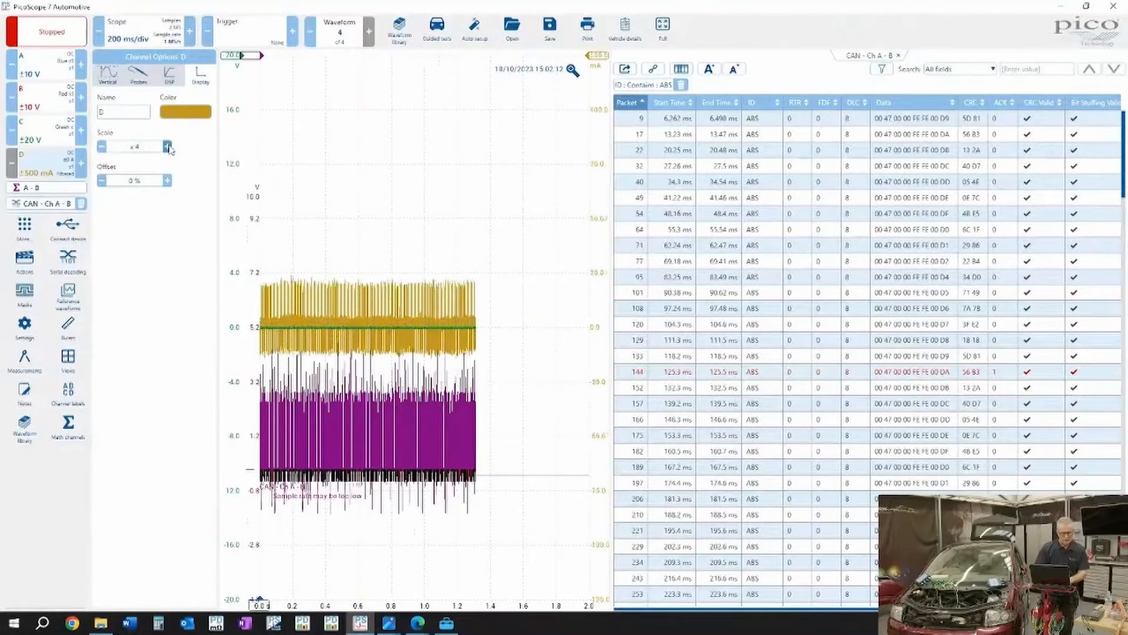
click(168, 146)
click(168, 147)
click(168, 147)
click(167, 147)
click(168, 146)
click(167, 147)
click(168, 147)
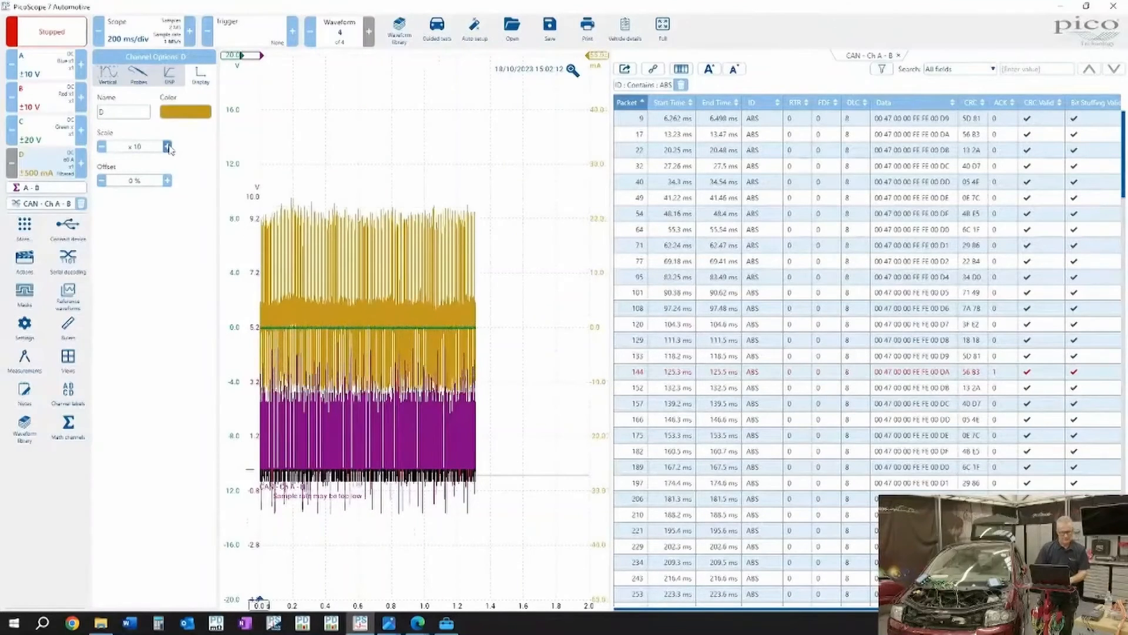
click(312, 167)
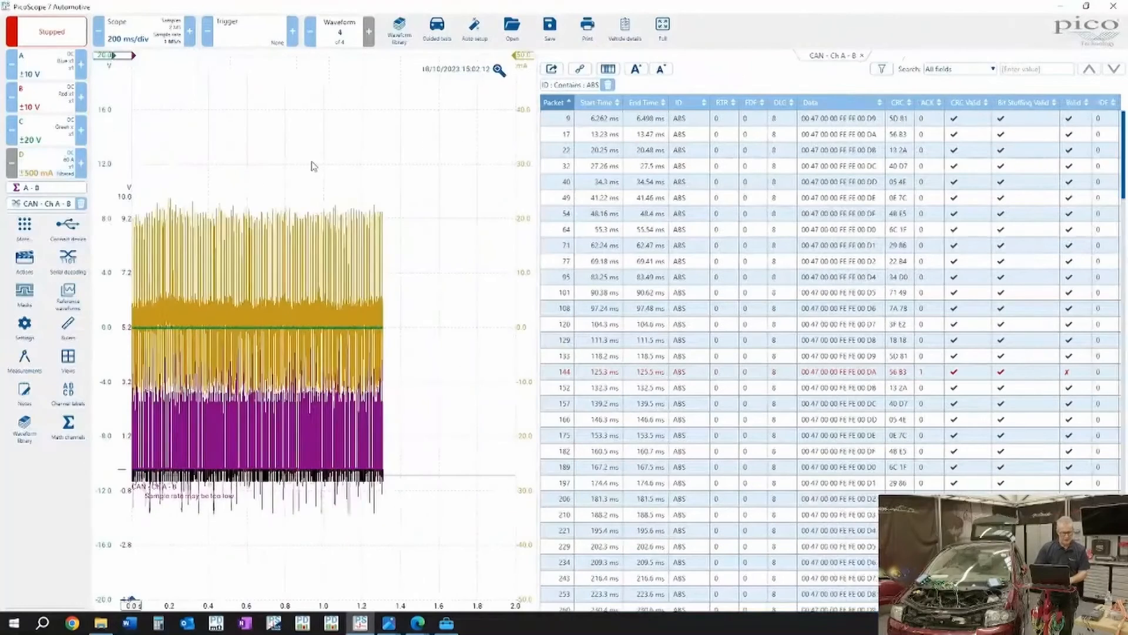
Step: Run a new capture with the enlarged channel D trace and stop it
click(53, 34)
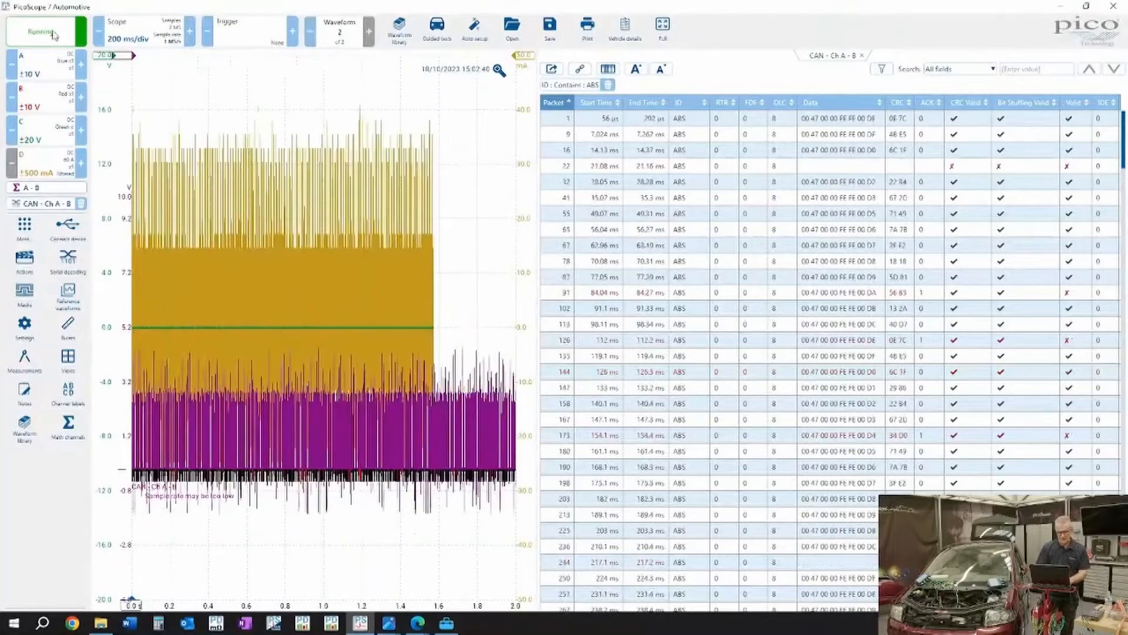
click(54, 34)
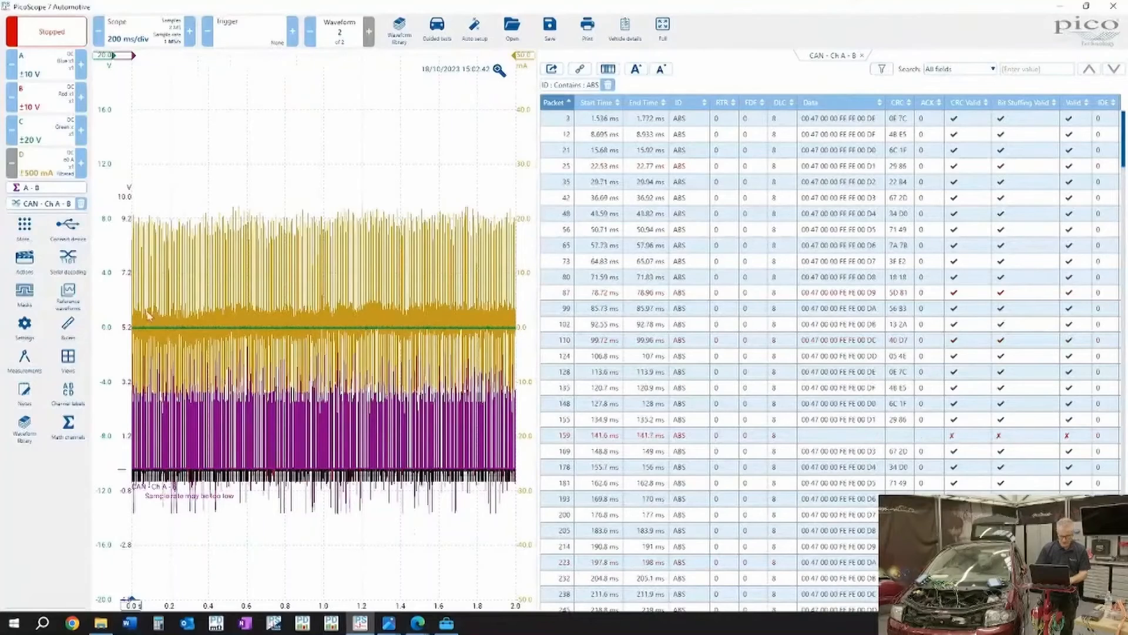
Step: Raise the channel D trace clear of the A - B waveform and zoom in on about 580 to 660 ms
drag(525, 427, 523, 330)
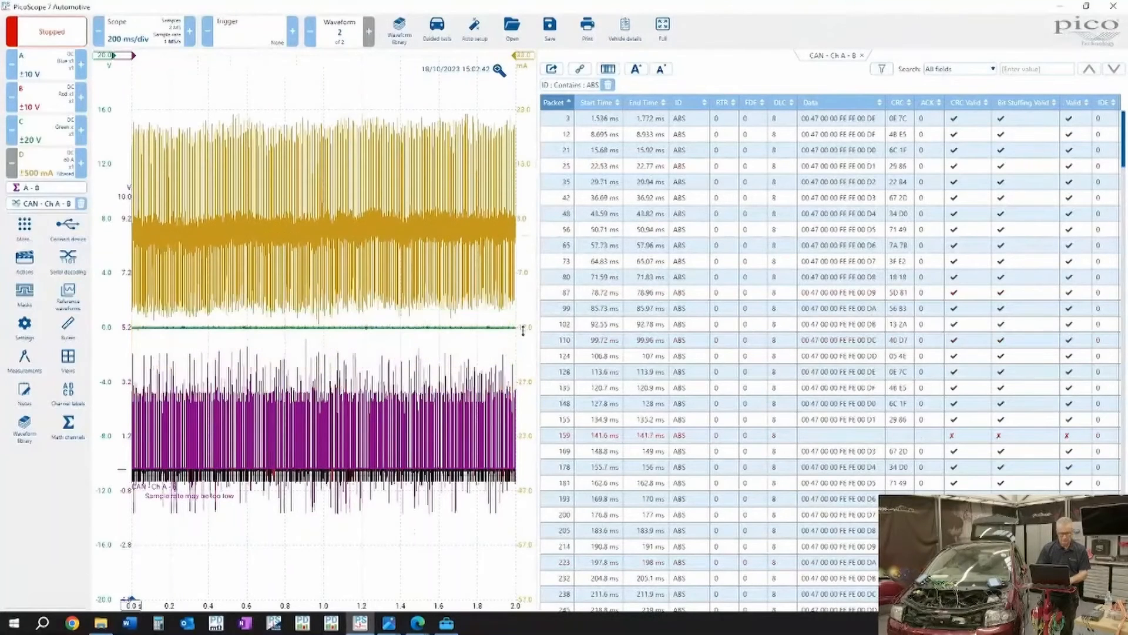
click(499, 70)
drag(243, 108, 257, 503)
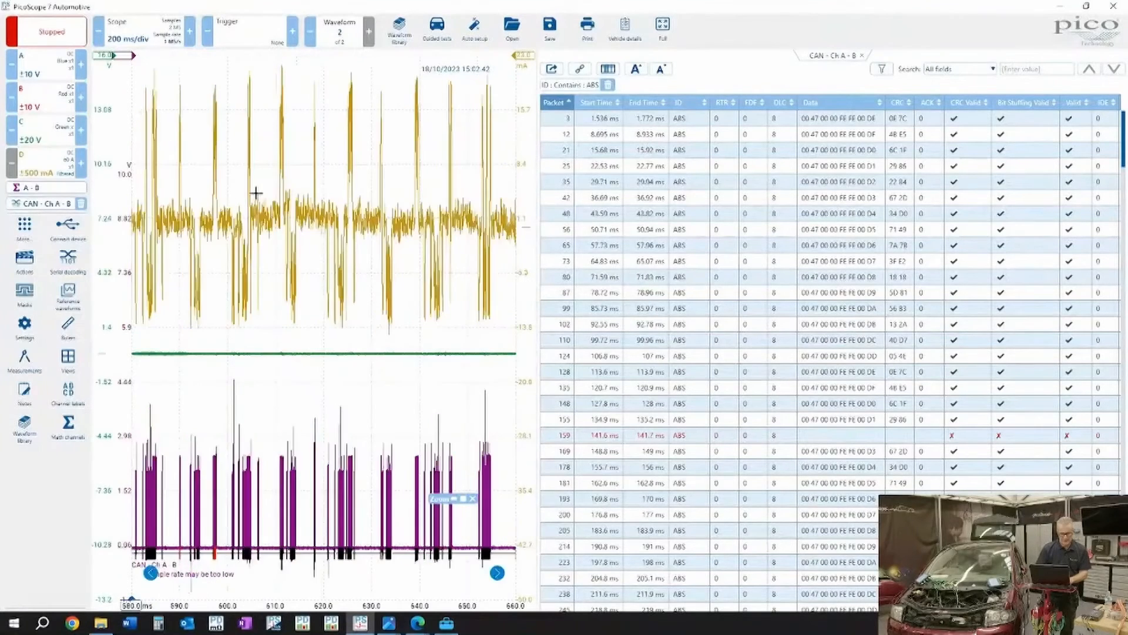
Step: Zoom in stepwise on the CAN packet around 604 ms and place a time ruler at its start, about 604.2 ms
drag(235, 58, 303, 566)
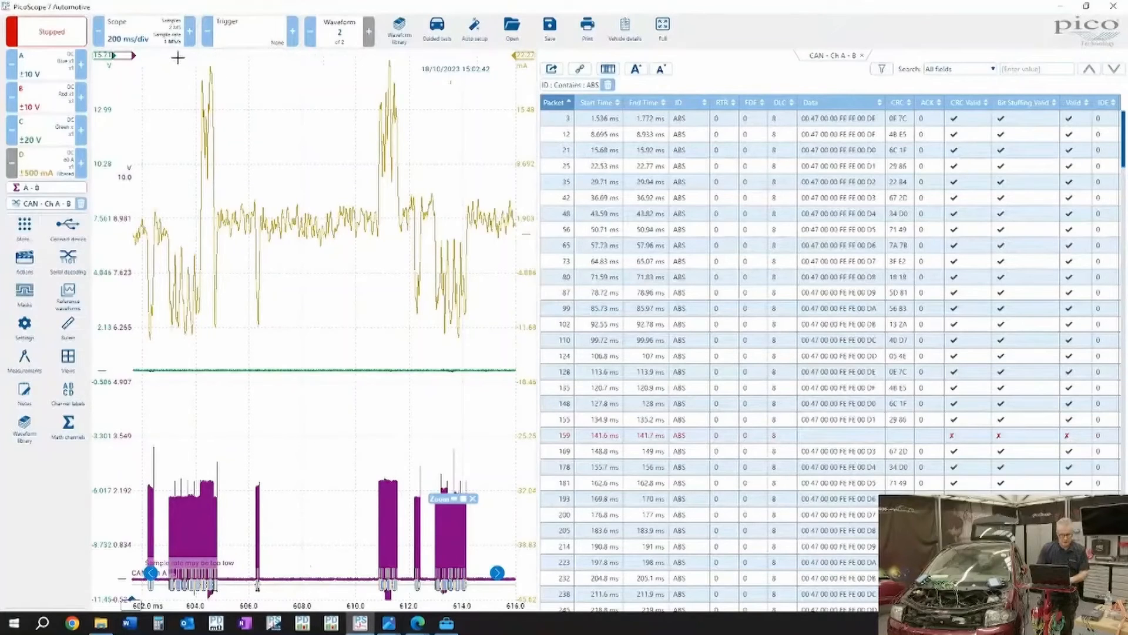
drag(176, 59, 233, 553)
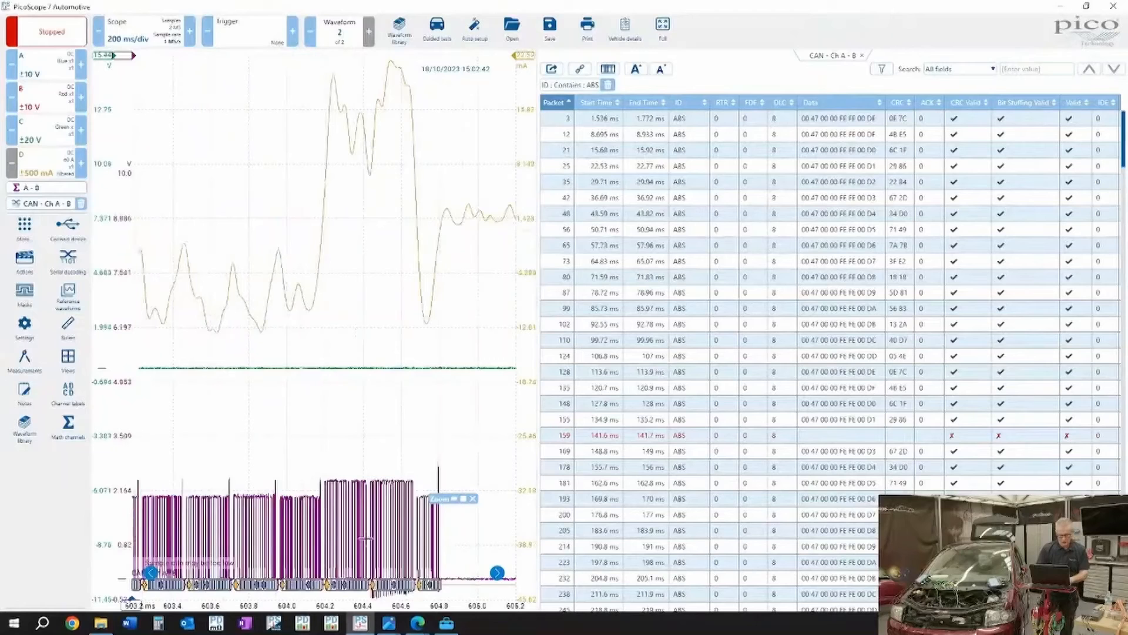
drag(303, 56, 438, 600)
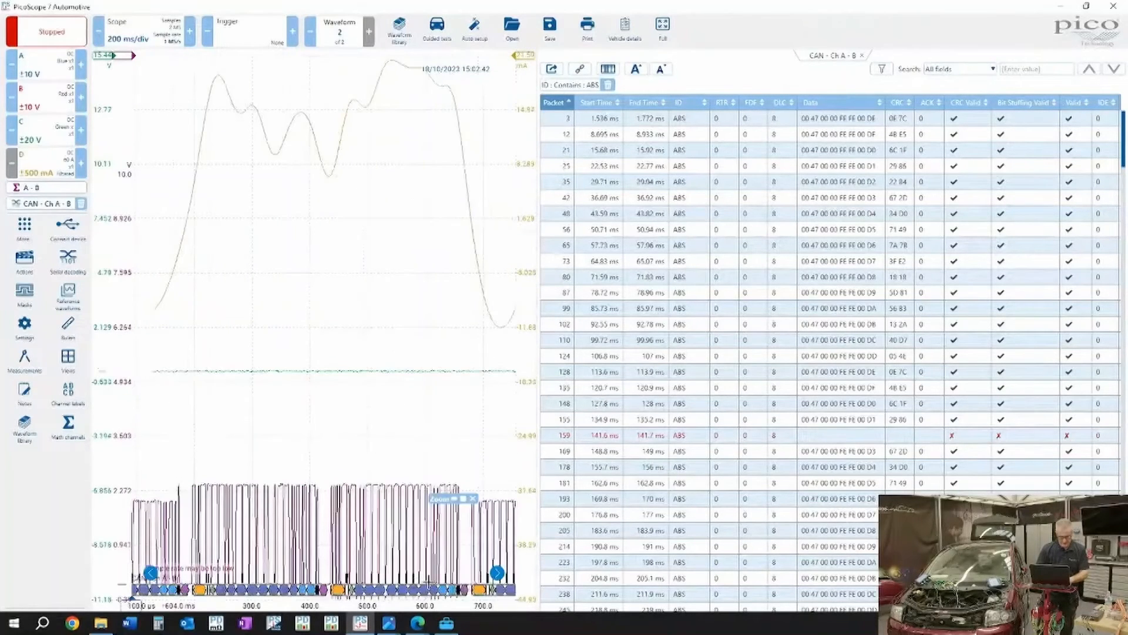
mouse_move(201, 589)
mouse_move(342, 590)
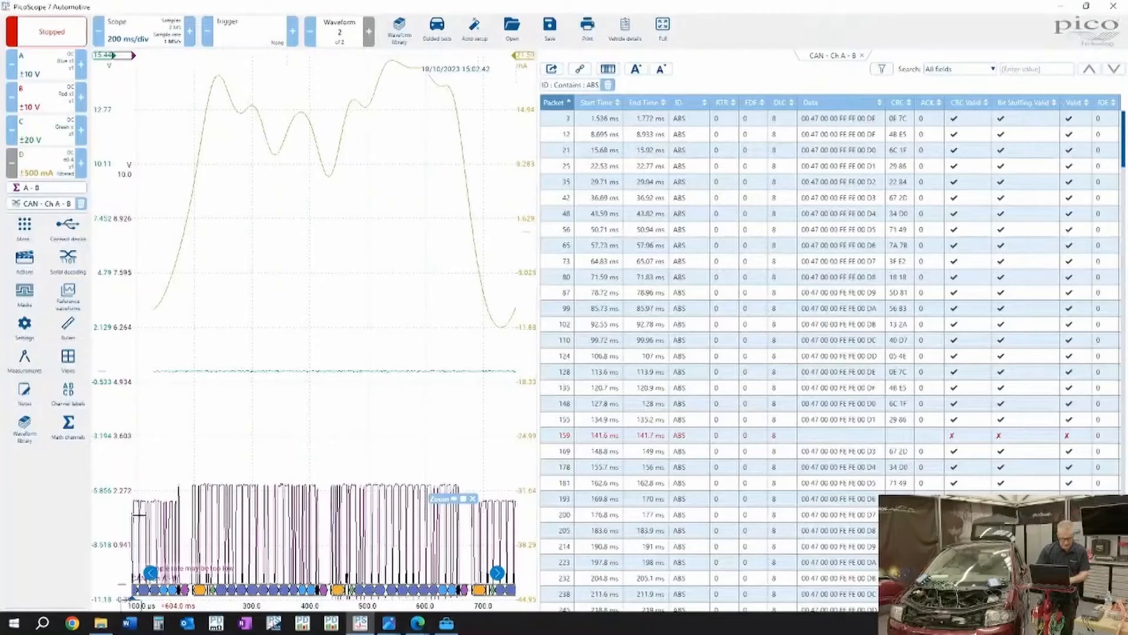
drag(130, 601, 191, 611)
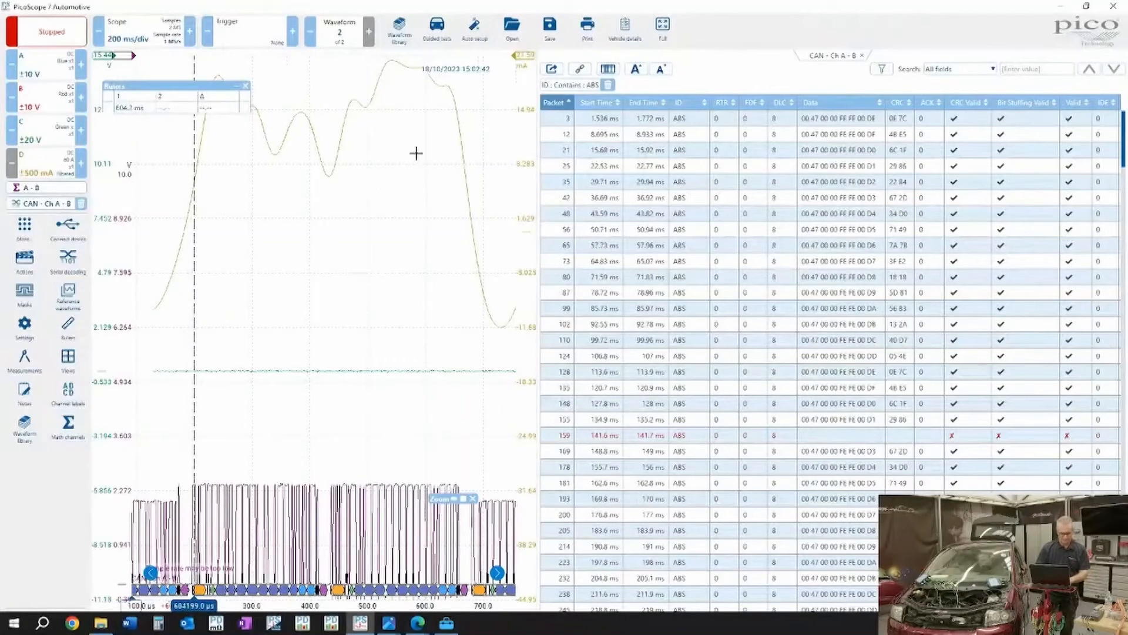
Step: Compare the ruler position with the full capture, zoom in on about 500 to 680 ms, and remove the ruler
click(472, 498)
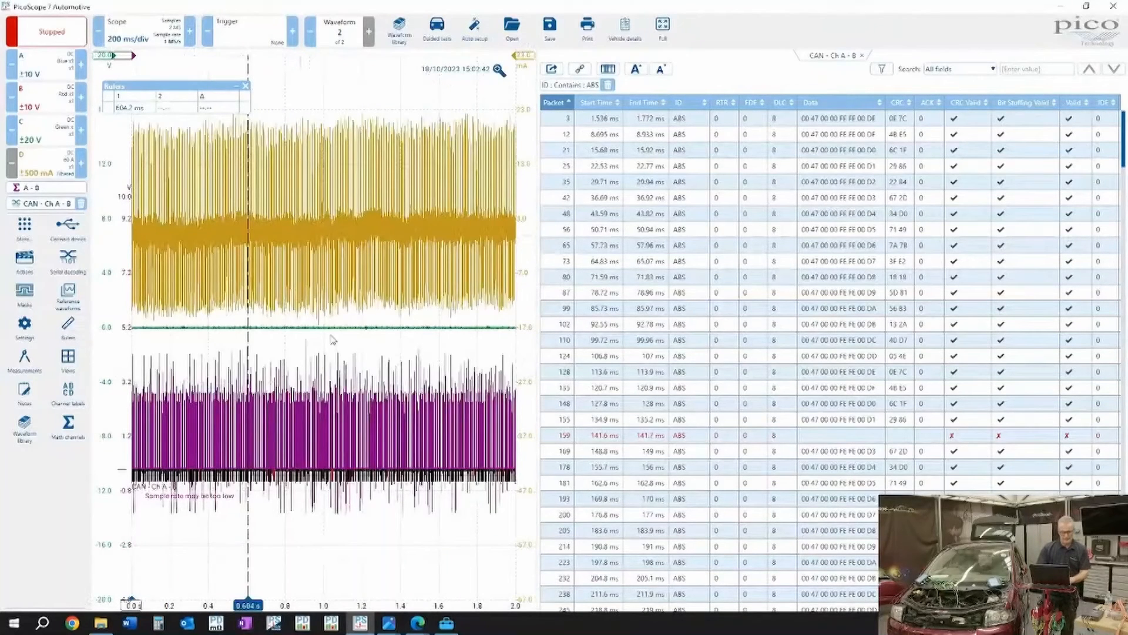
drag(214, 89, 386, 86)
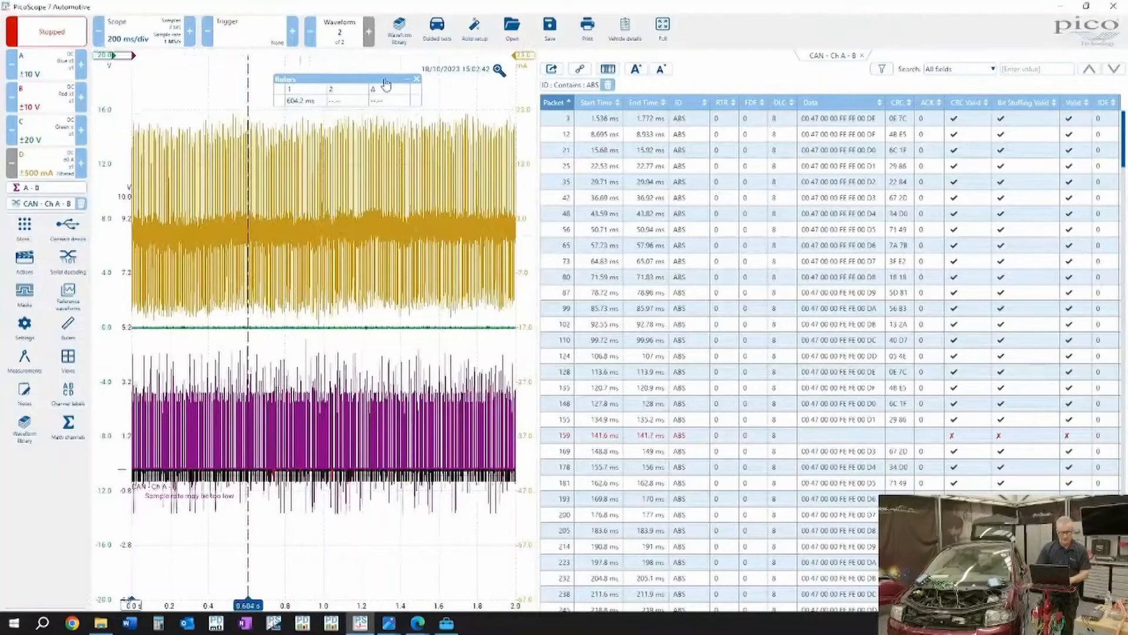
click(499, 69)
drag(254, 209, 265, 546)
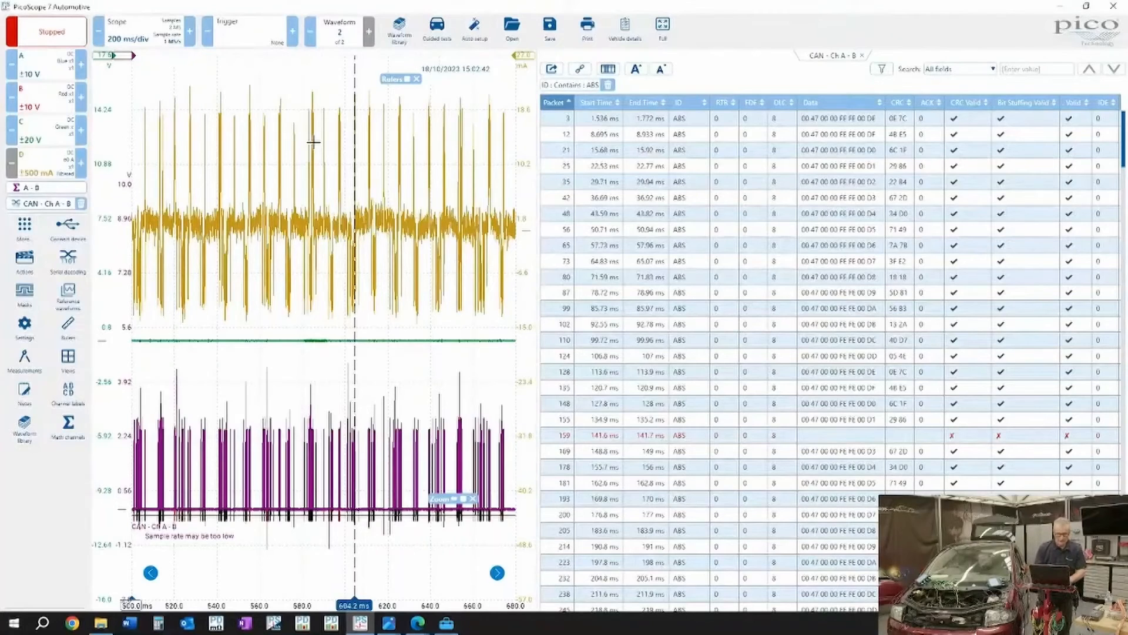
click(417, 78)
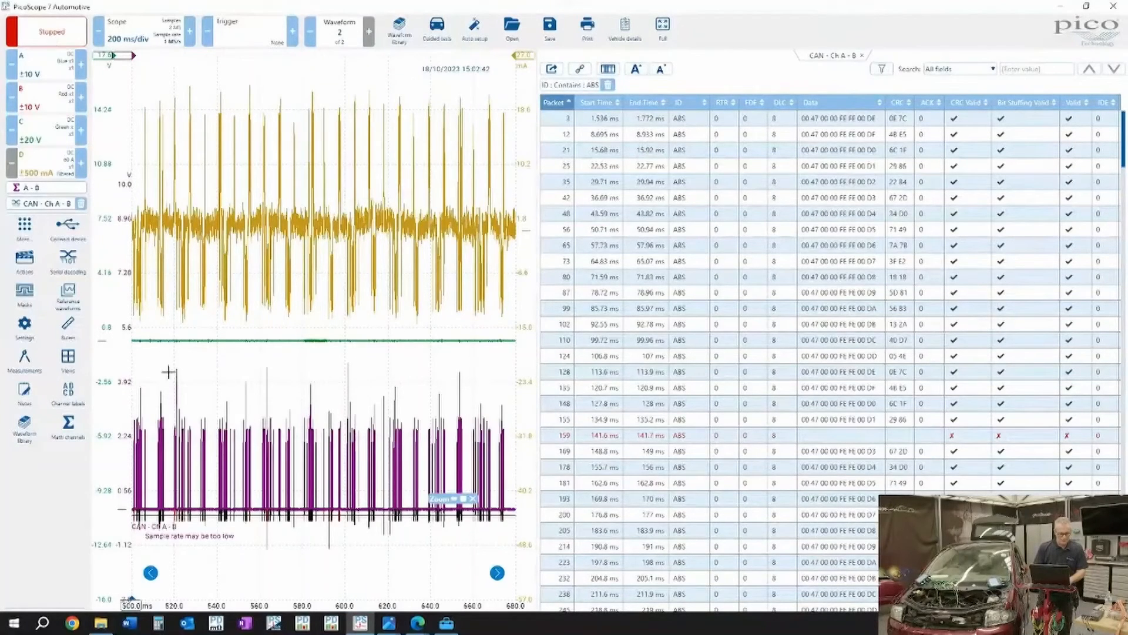
Step: Hide channel D in the Scope 1 view and start a new capture
click(71, 359)
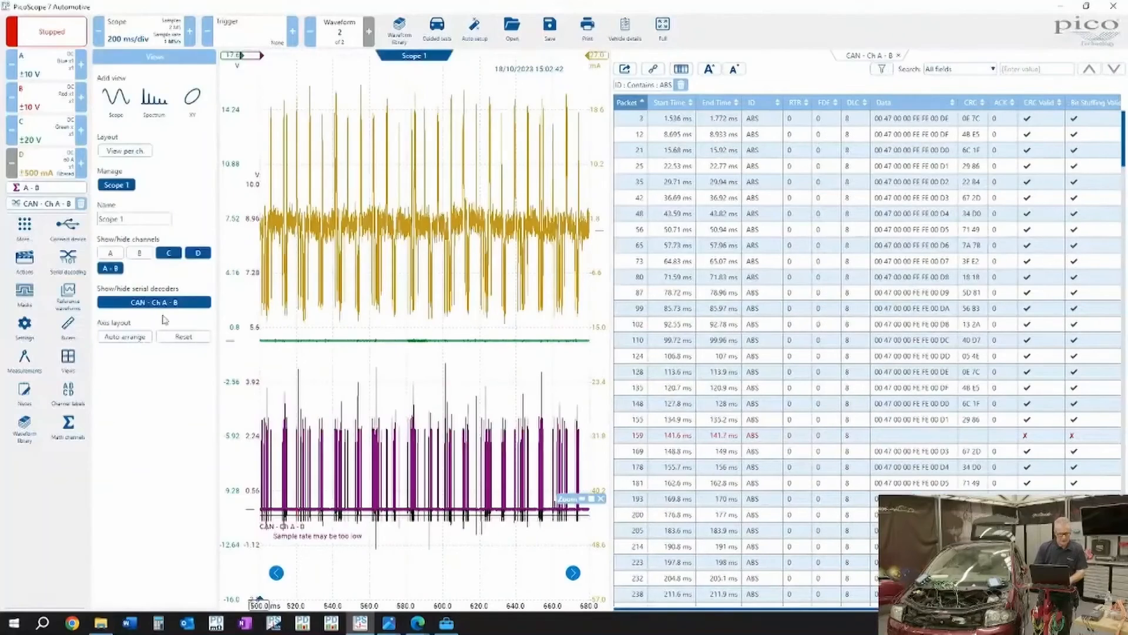
click(198, 253)
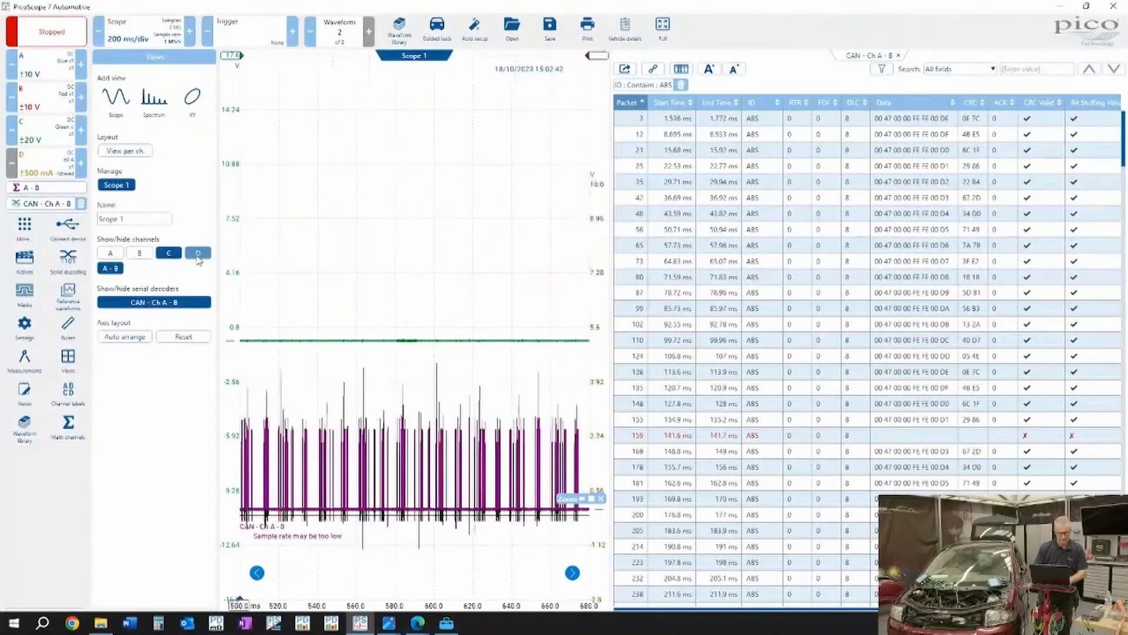
click(295, 262)
click(50, 30)
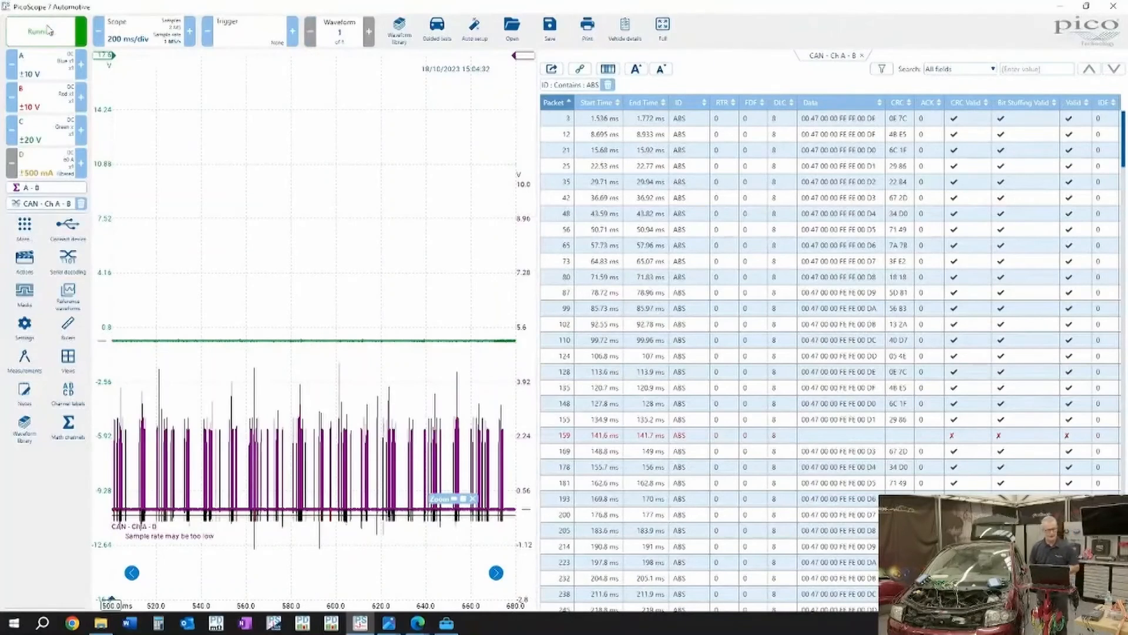
Step: Set the trigger to Repeat mode with channel C as the source
click(256, 29)
click(197, 92)
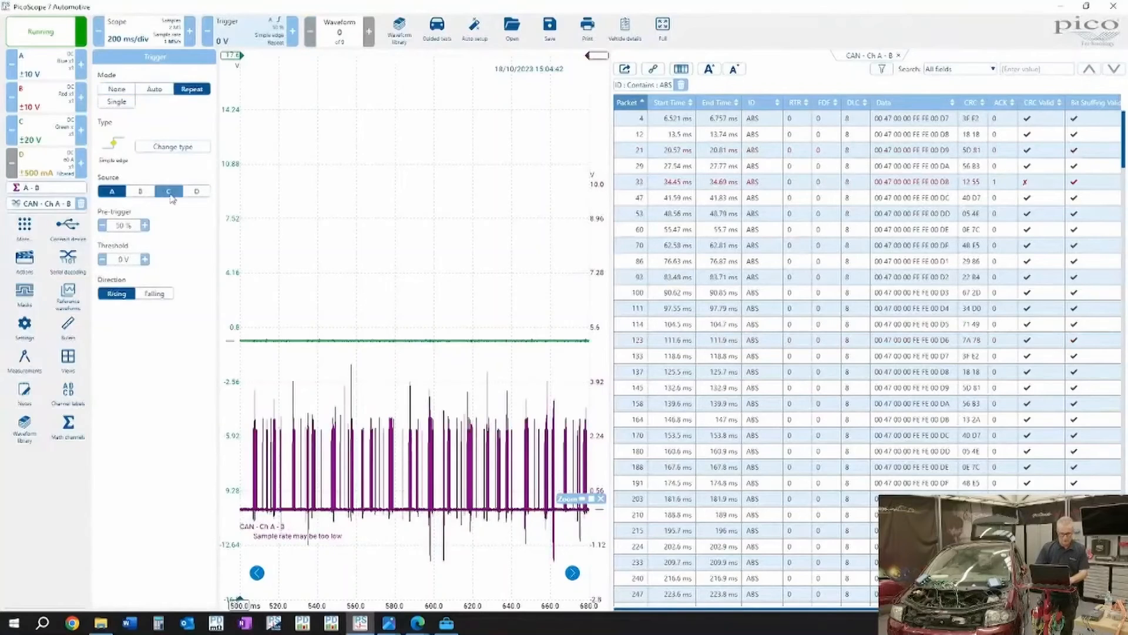
click(170, 194)
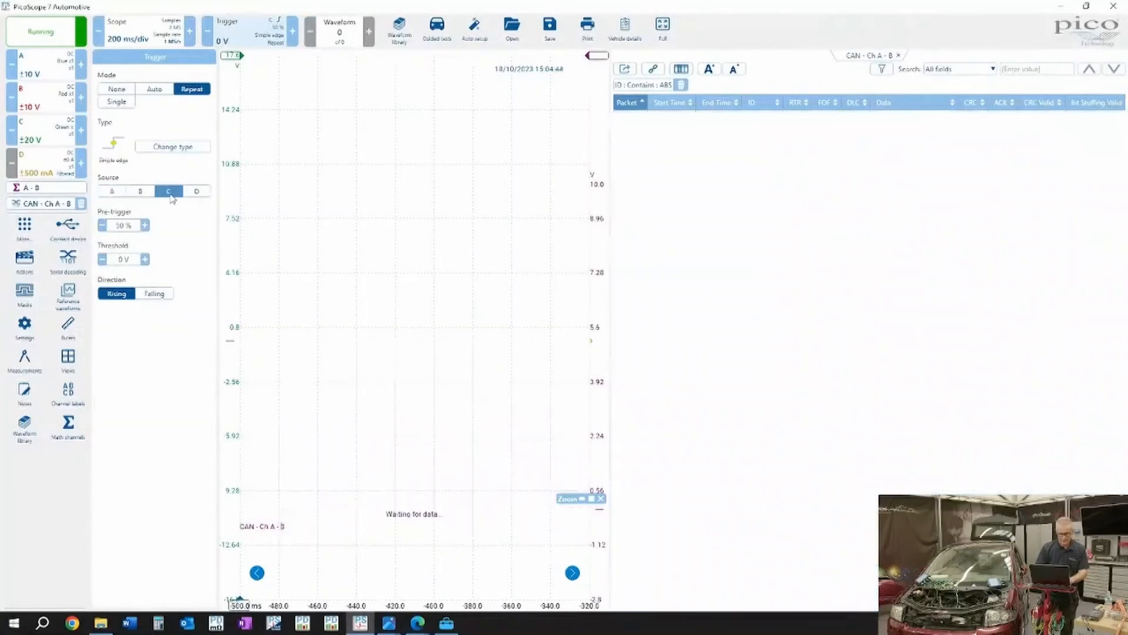
click(432, 306)
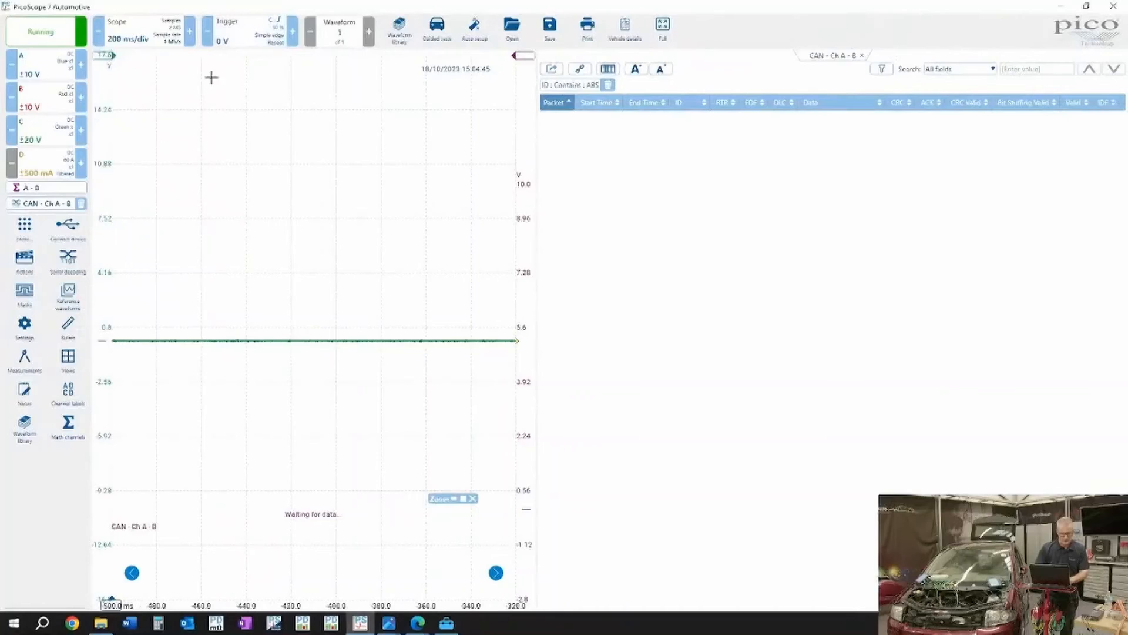
Step: Restore the full time view and reposition the channel C trigger at a 4 V threshold with 29 % pre-trigger
click(234, 40)
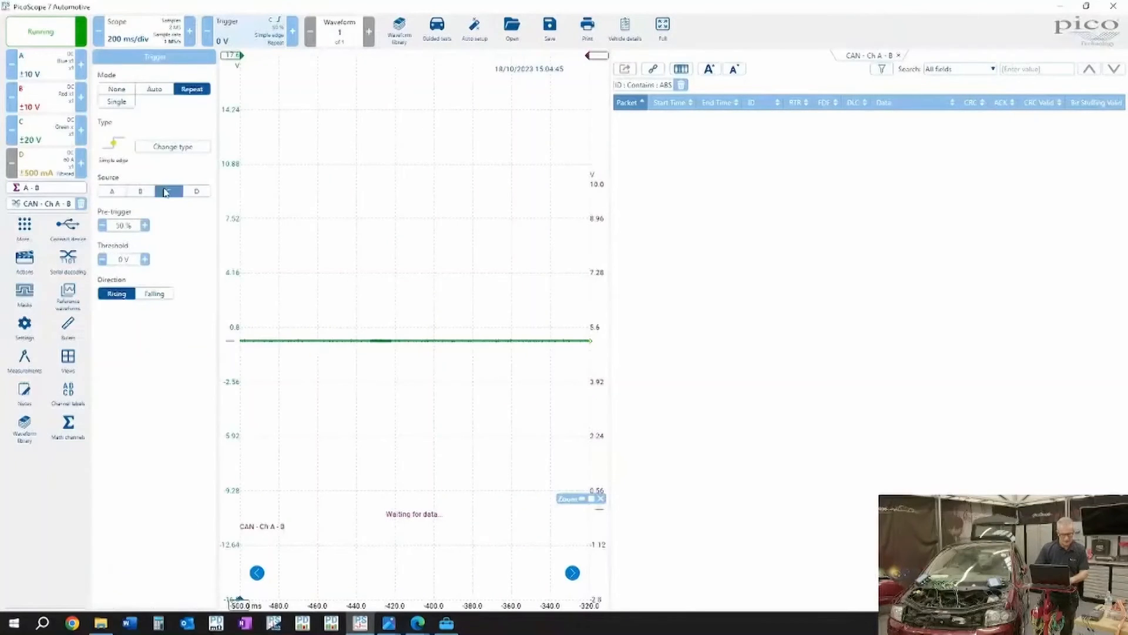
click(144, 259)
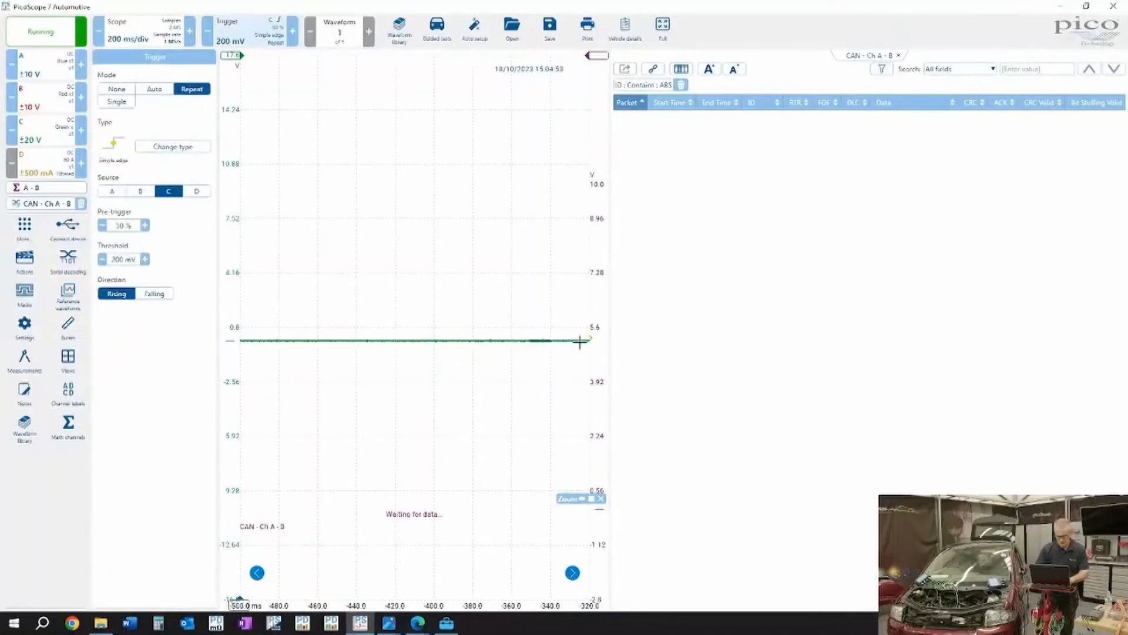
click(600, 498)
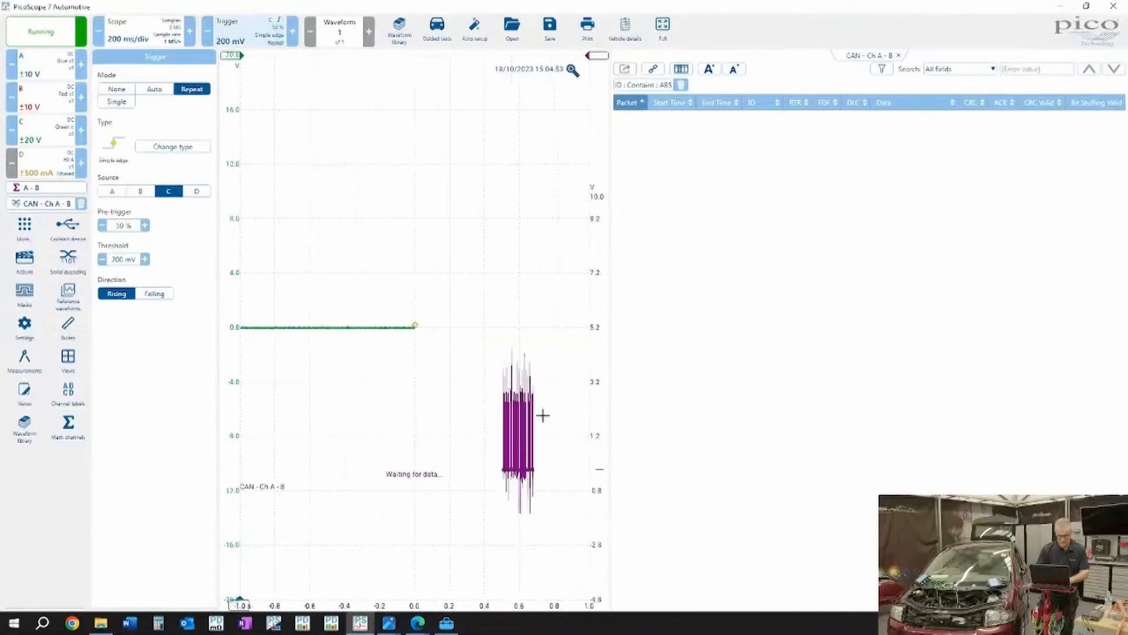
mouse_move(416, 326)
mouse_down()
mouse_move(373, 282)
mouse_move(342, 273)
mouse_up()
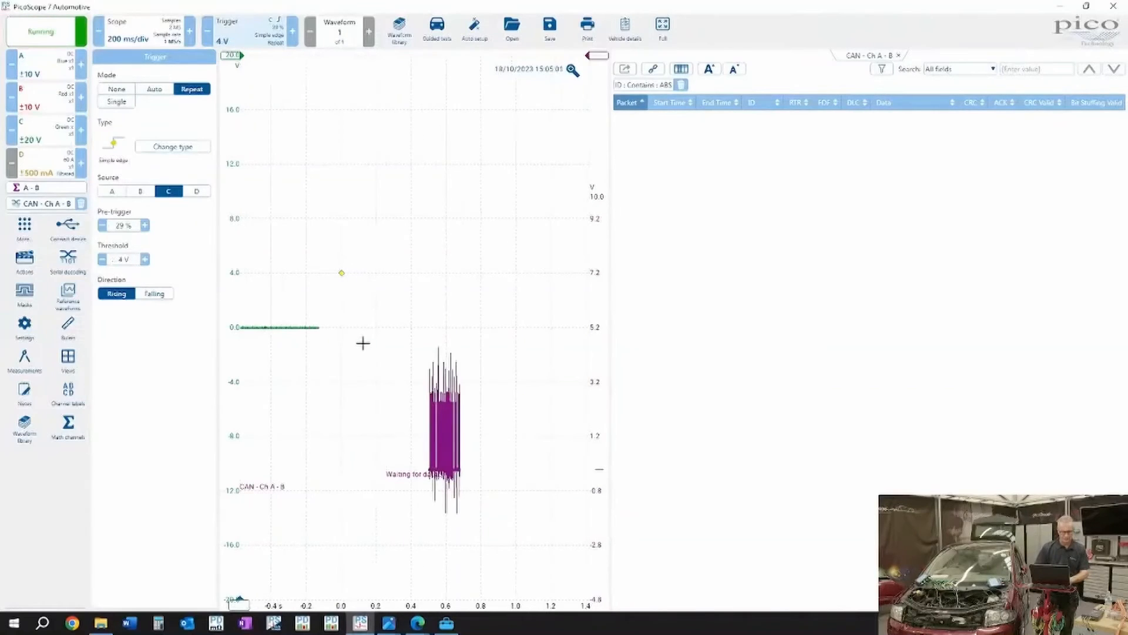
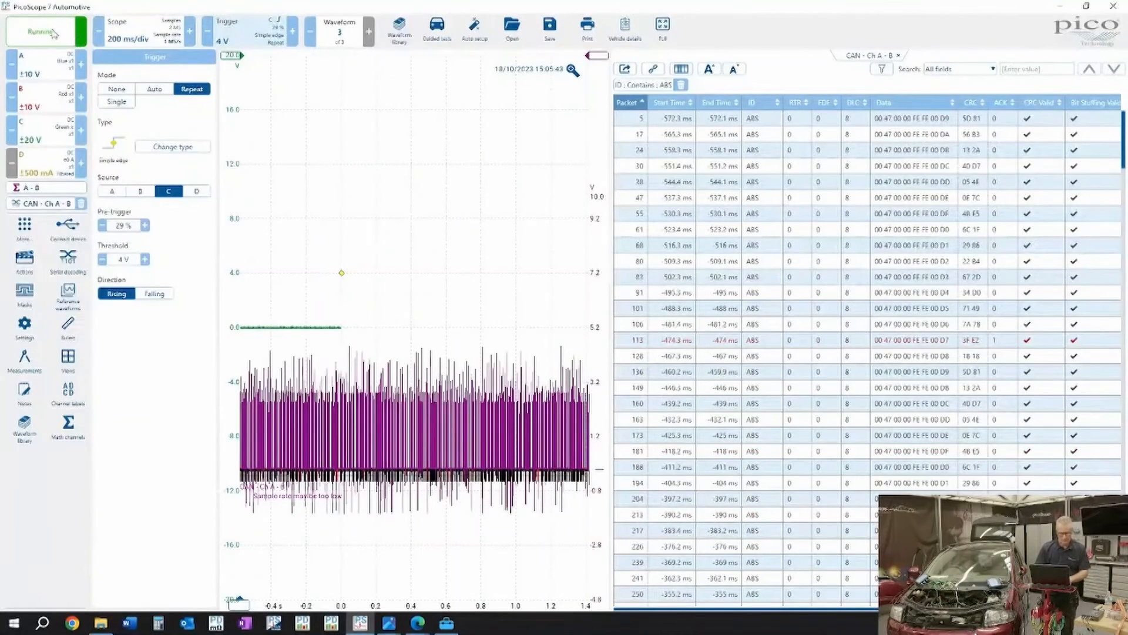
Step: Stop capturing and display waveform 2 from the buffer
click(57, 34)
click(308, 36)
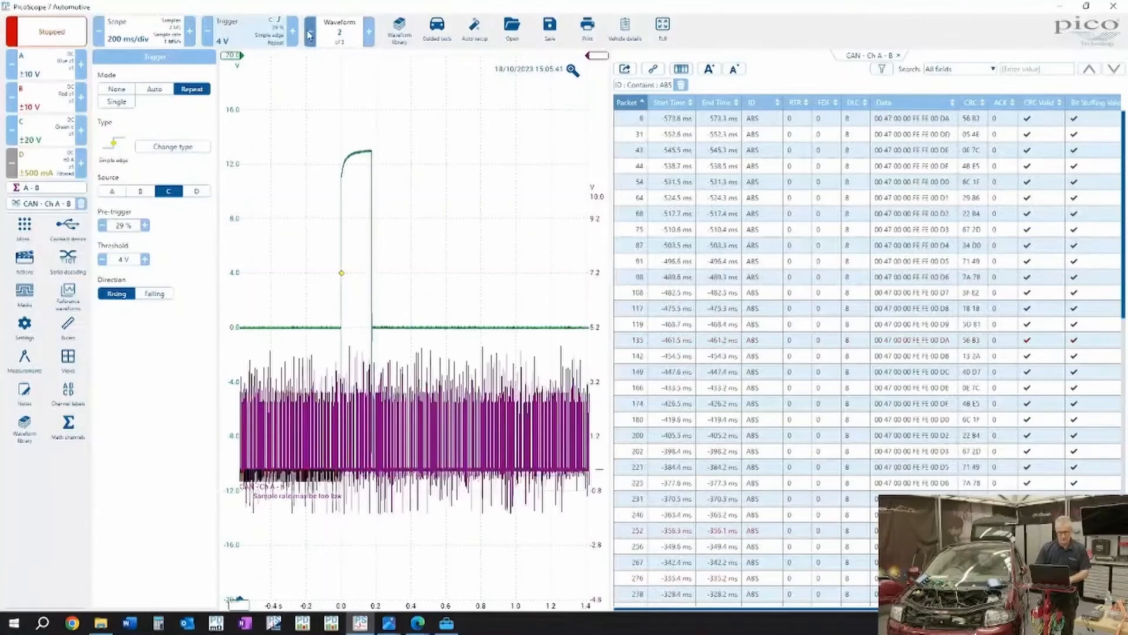
click(442, 185)
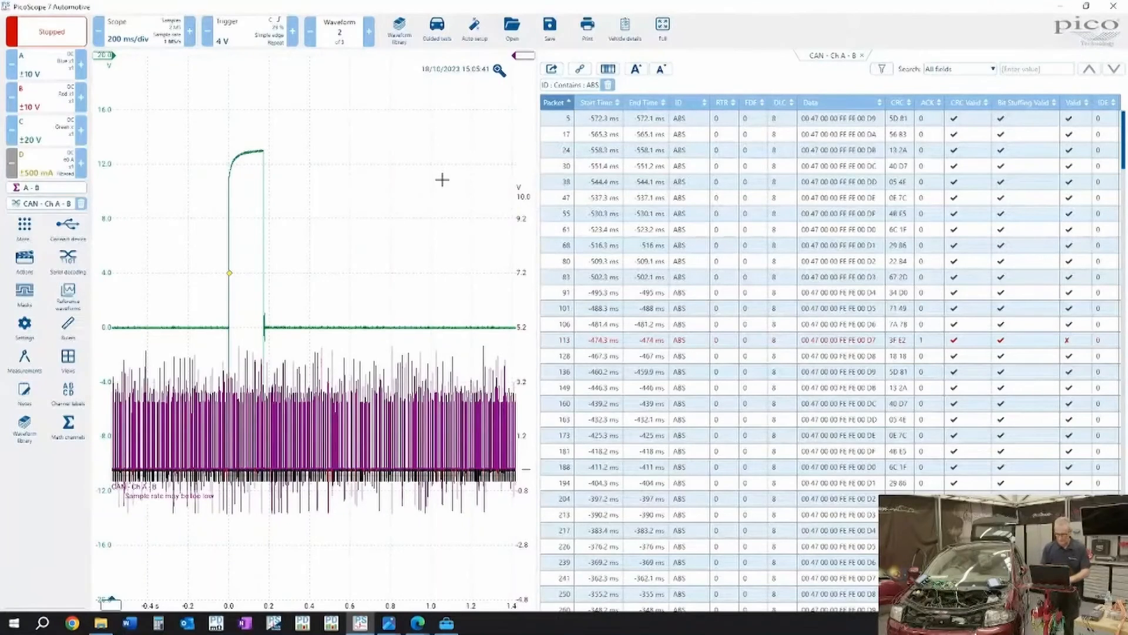
Step: Find the first ABS packet after the trigger whose data begins 00 4F and zoom the waveform to it
click(777, 261)
click(816, 120)
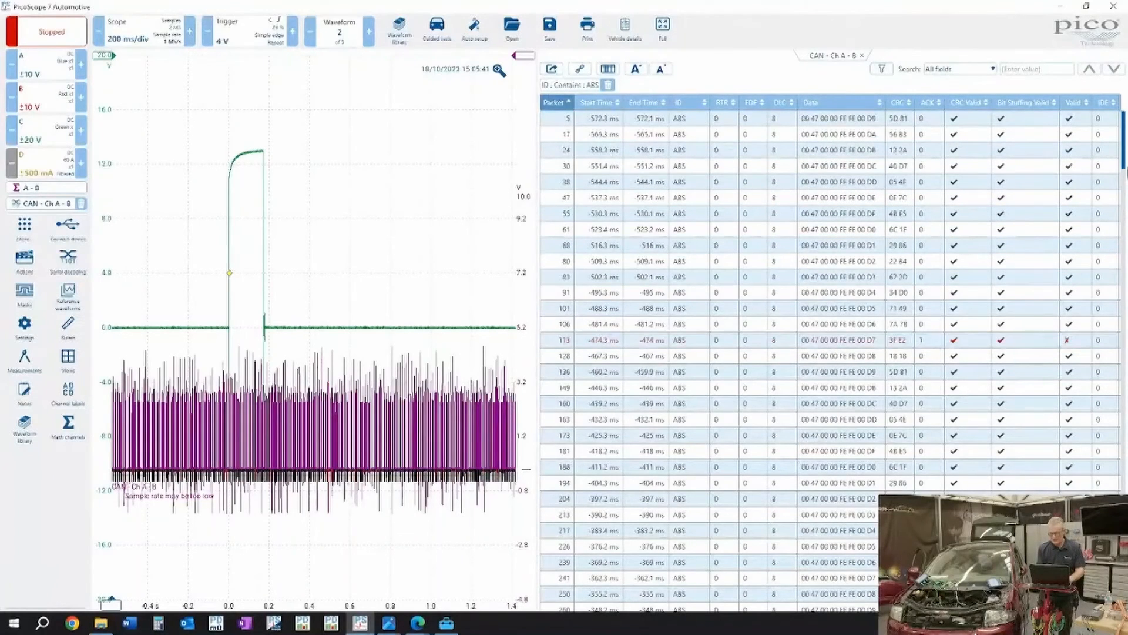
drag(1124, 144, 1116, 274)
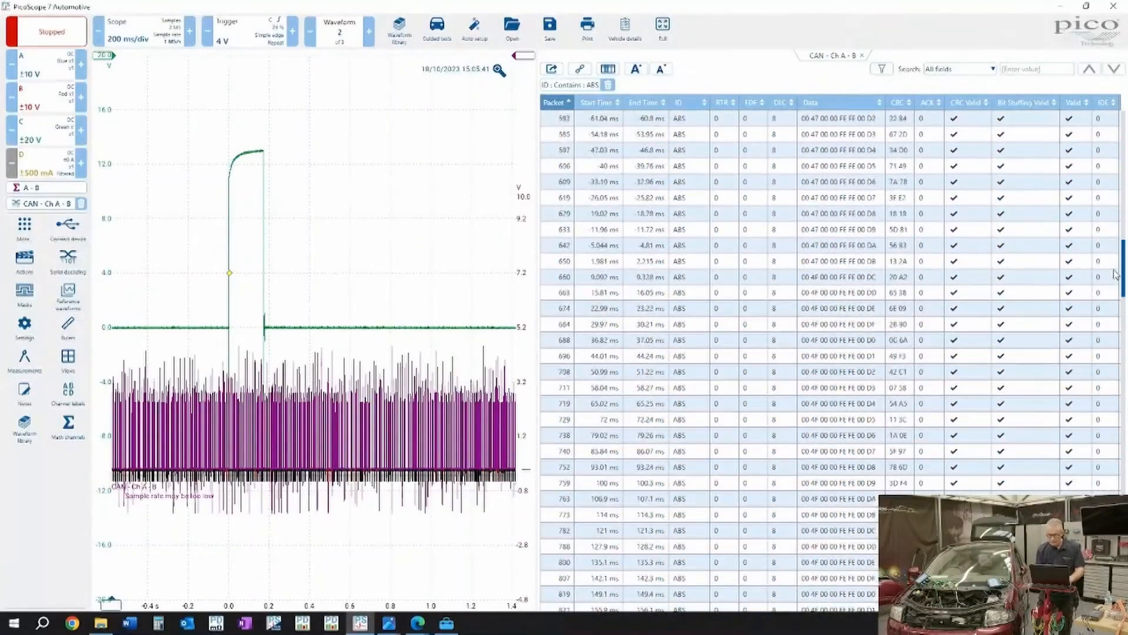
click(774, 265)
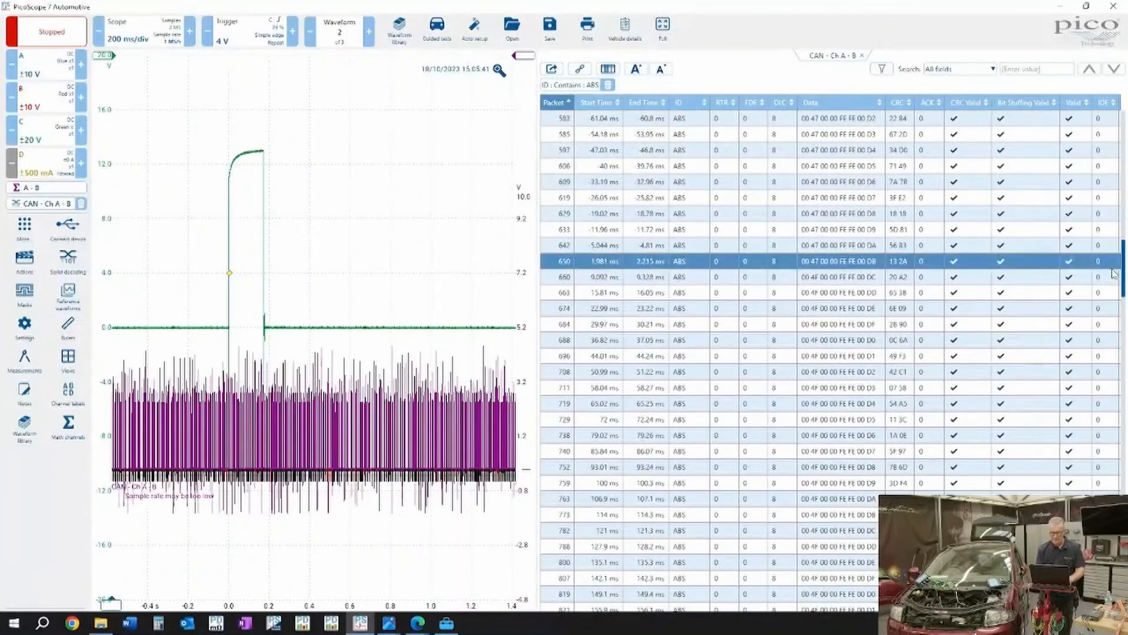
click(828, 276)
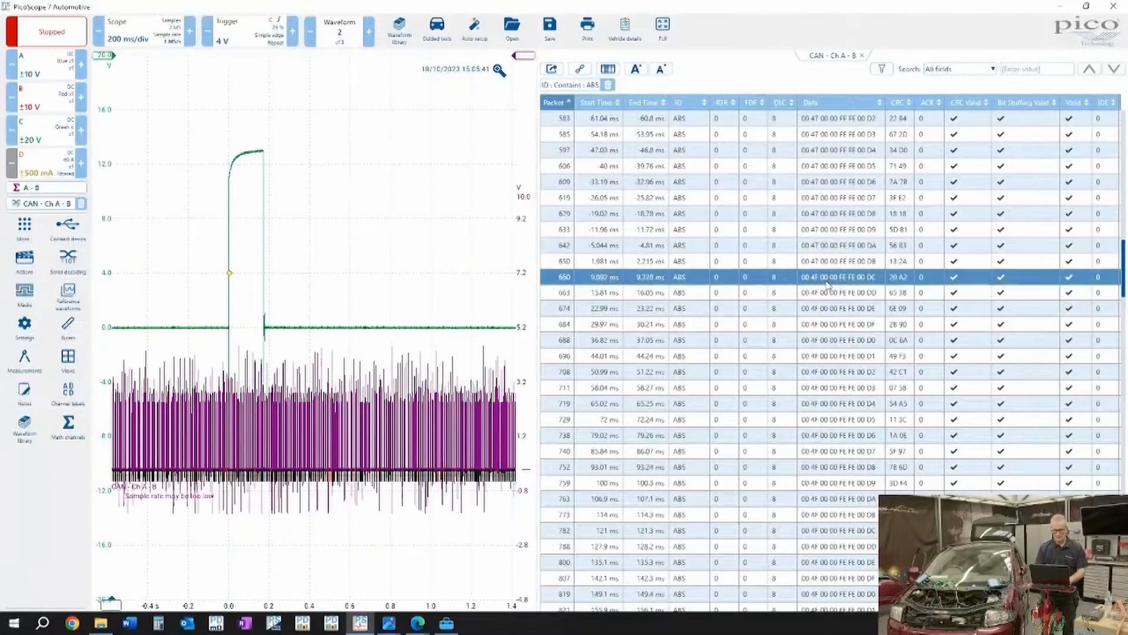
double_click(828, 282)
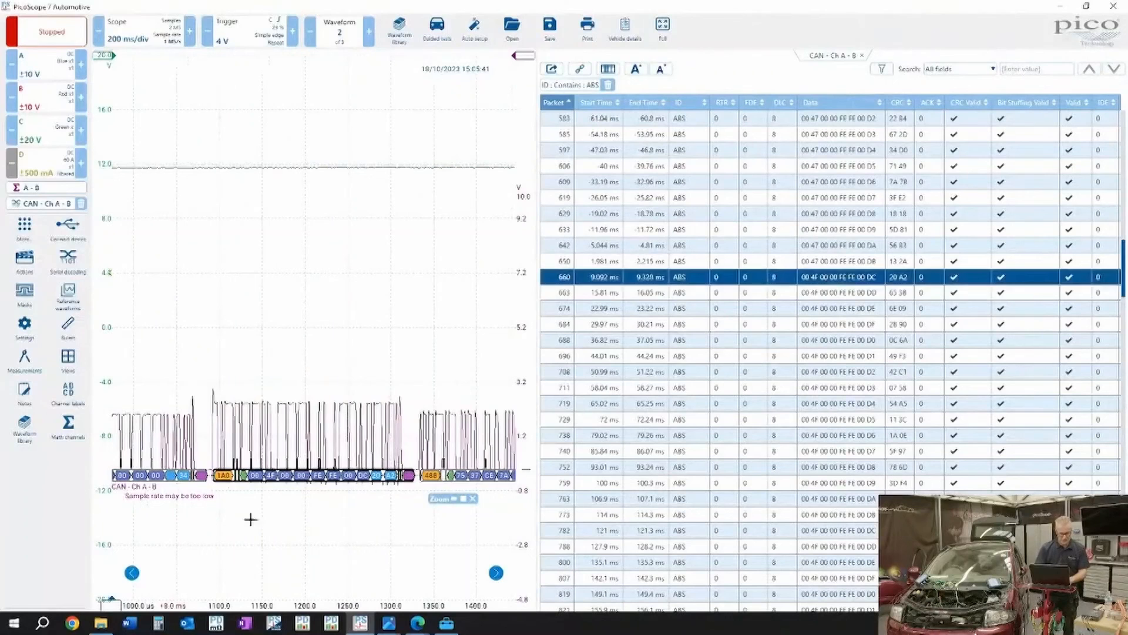
Step: Place a time ruler at the start of packet 660, about 9.09 ms, and compare it with the full capture and packet table
drag(111, 599, 210, 617)
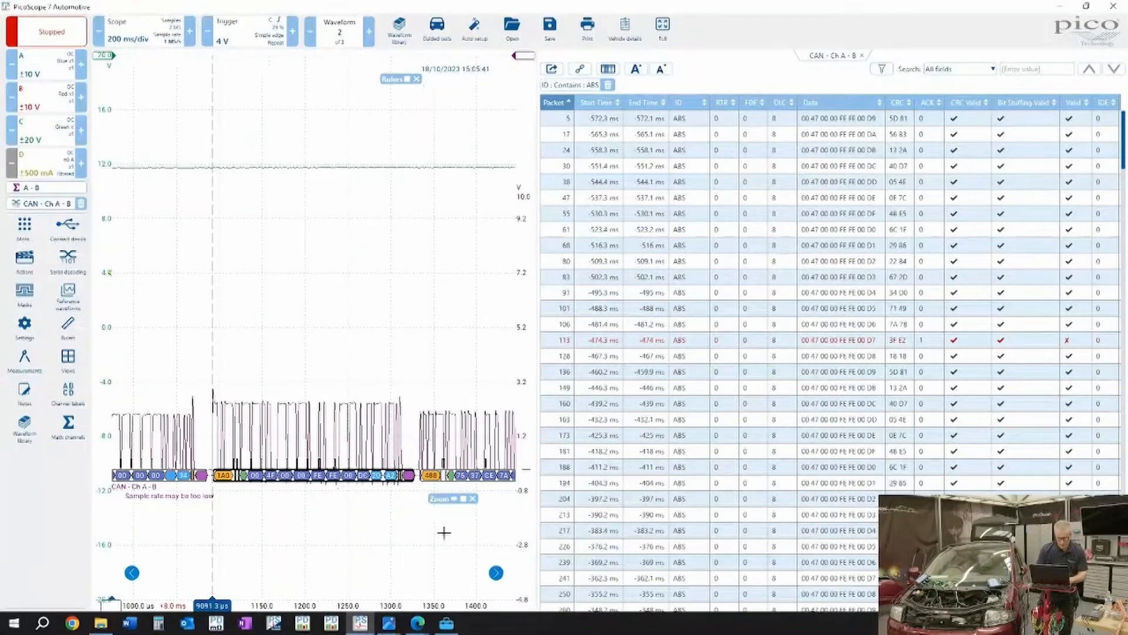
click(474, 499)
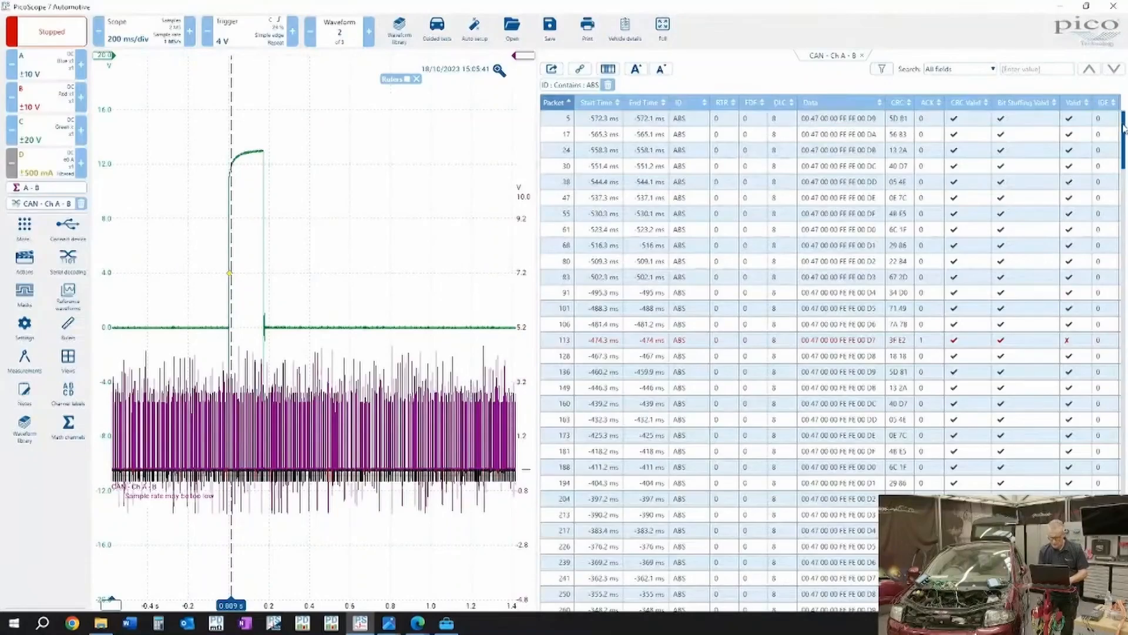
drag(1124, 131, 1115, 247)
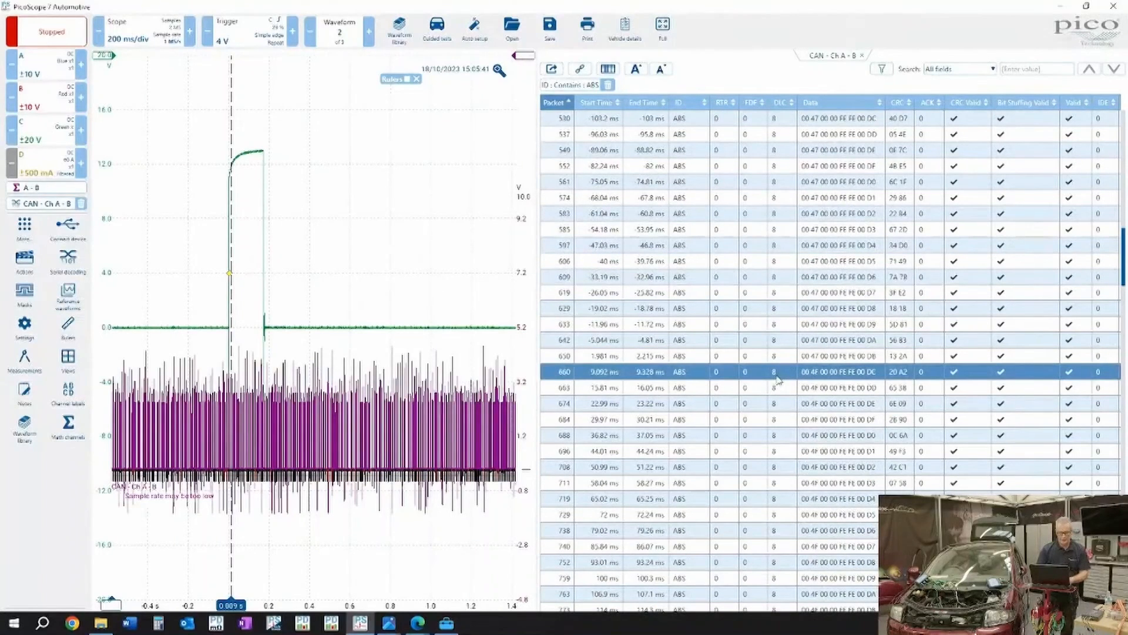
click(406, 79)
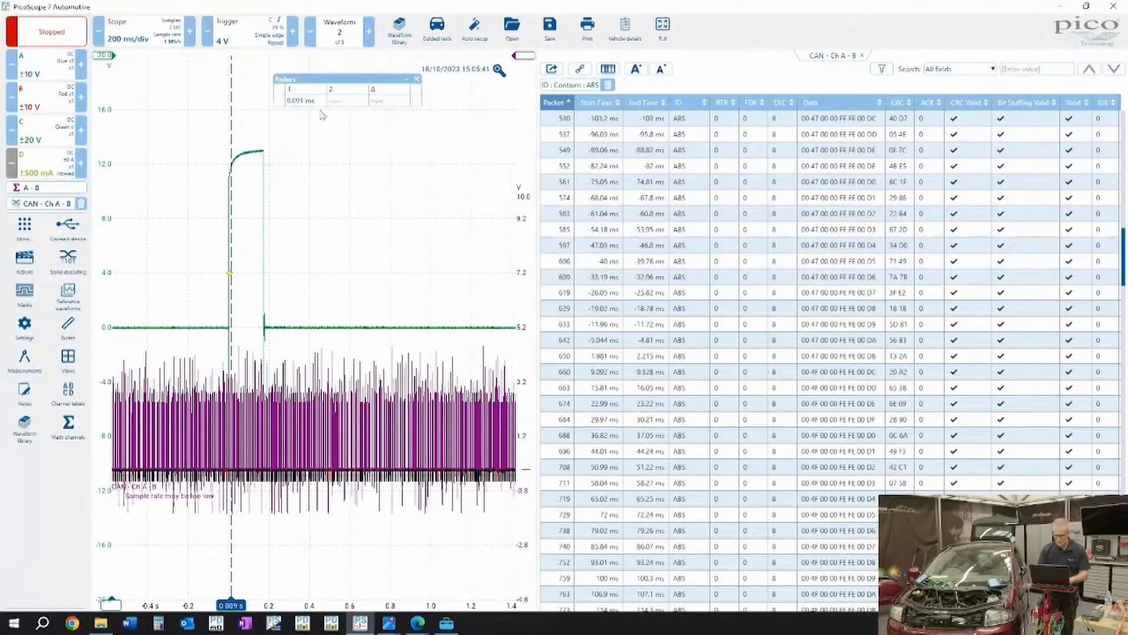
click(841, 371)
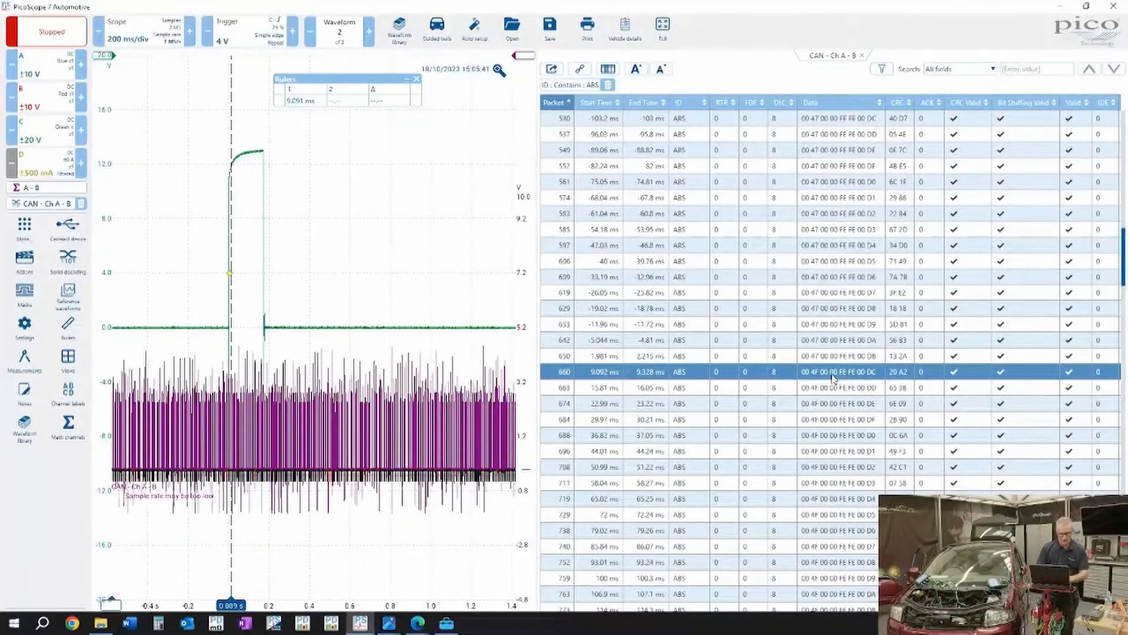
Step: Zoom in on channel C's rising edge and place a second time ruler on it at about 0.074 ms
click(498, 69)
drag(161, 106, 272, 532)
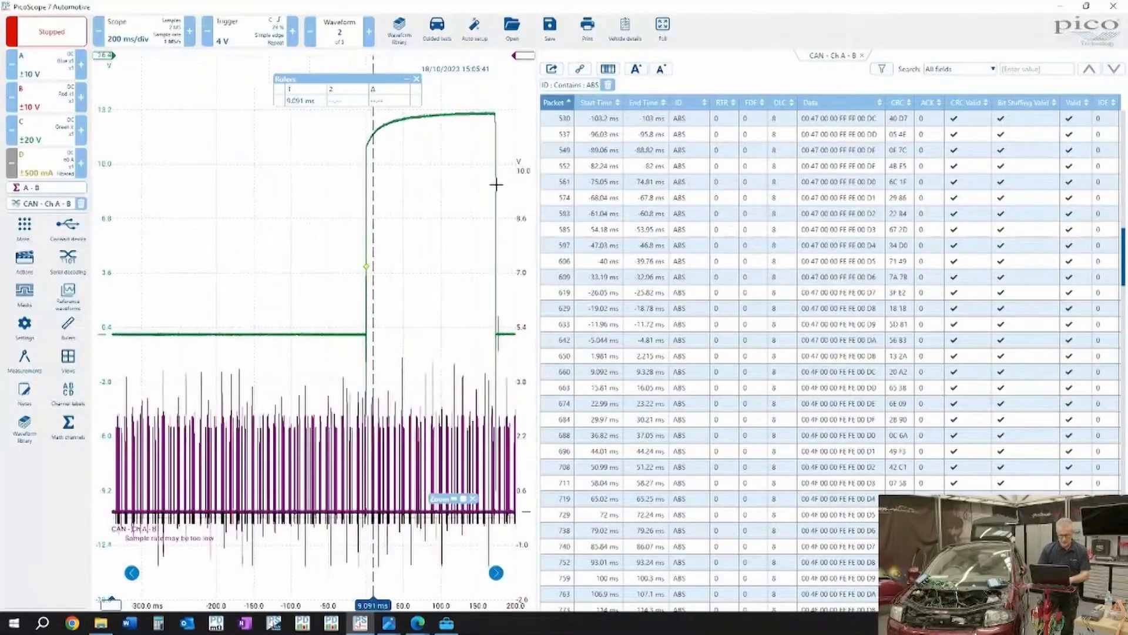
mouse_move(339, 121)
mouse_down()
mouse_move(390, 270)
mouse_move(398, 545)
mouse_up()
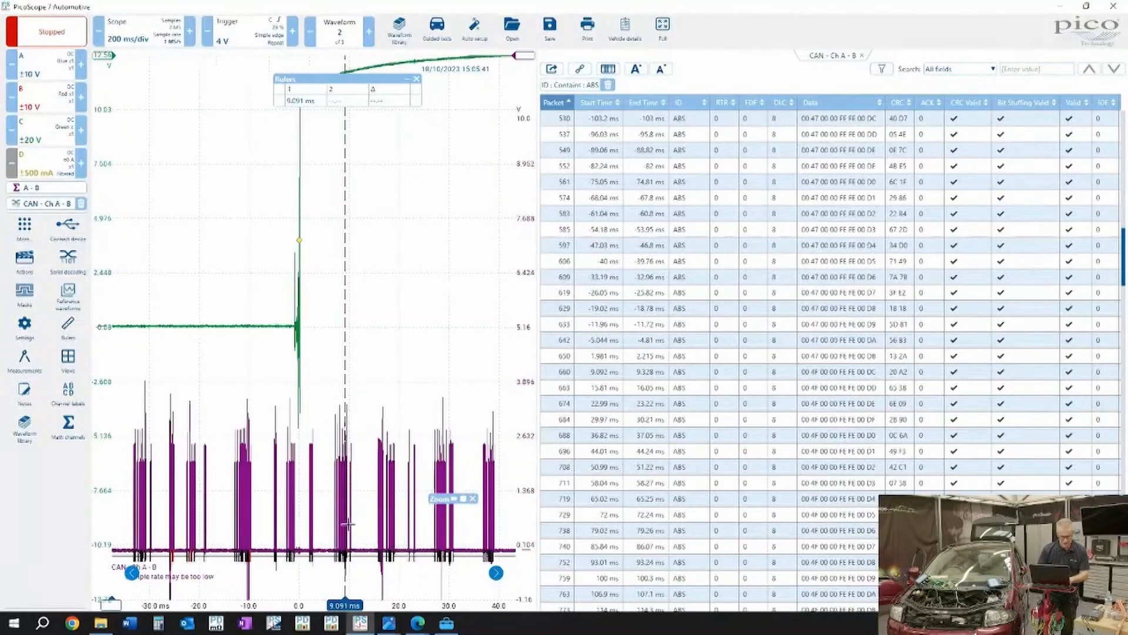
drag(109, 604, 300, 611)
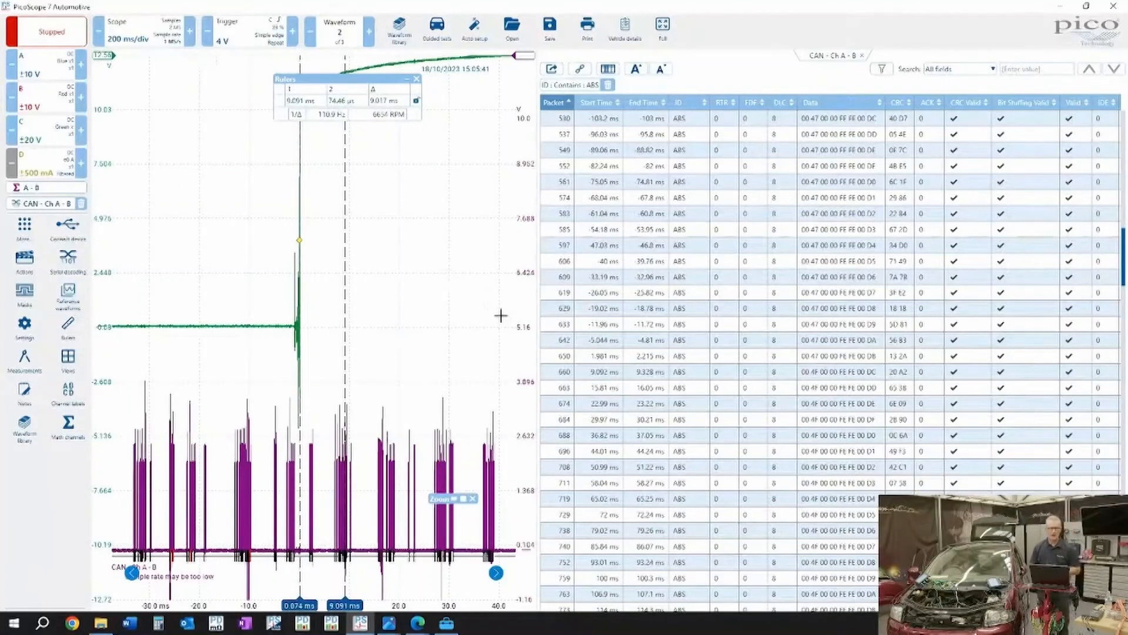